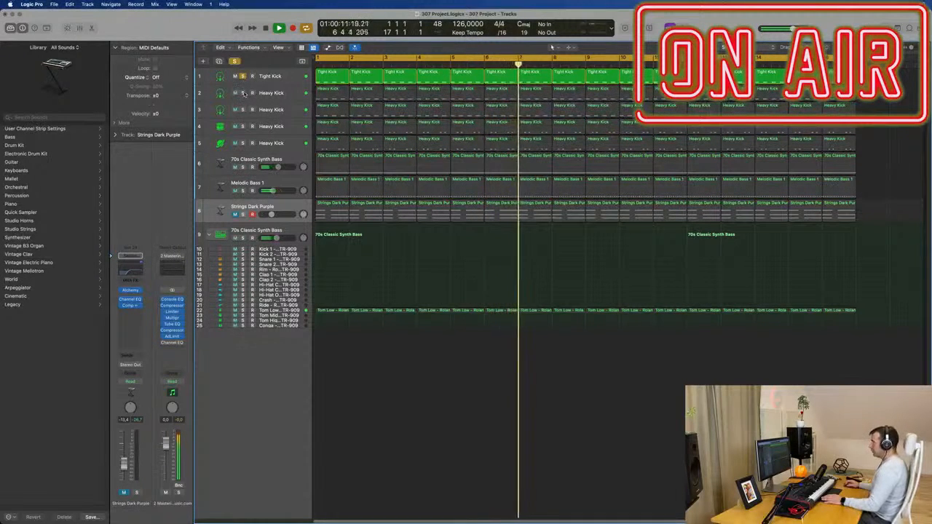
Solo the four Heavy Kick tracks one after another during playback to audition each part
click(243, 93)
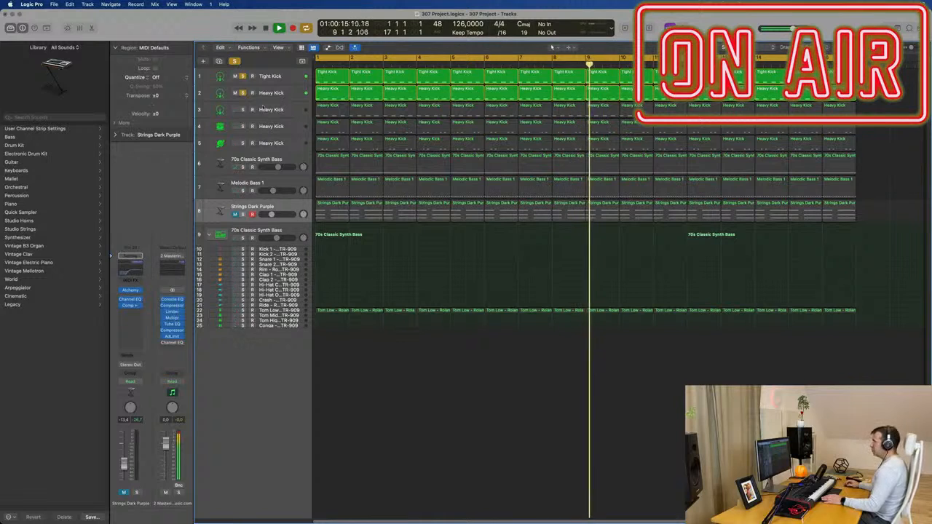
click(244, 110)
click(289, 110)
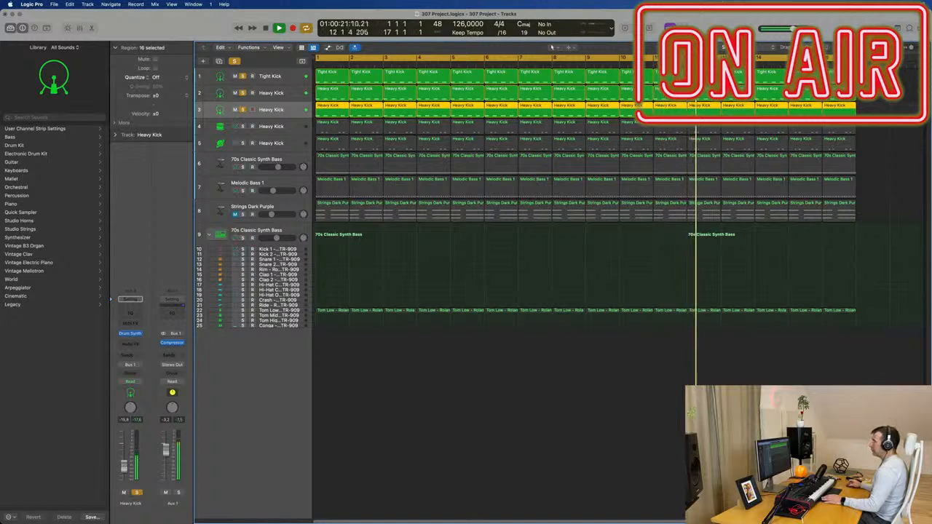
click(292, 126)
click(242, 126)
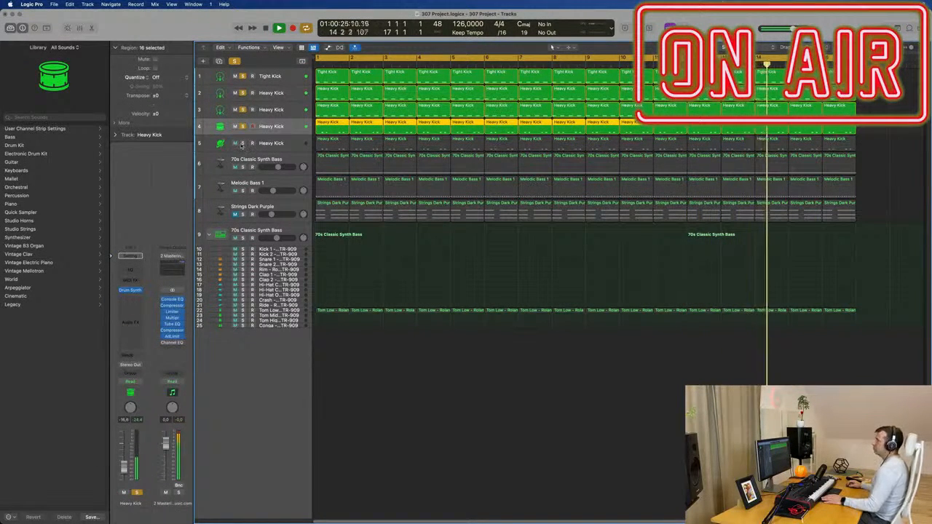
click(242, 142)
click(288, 144)
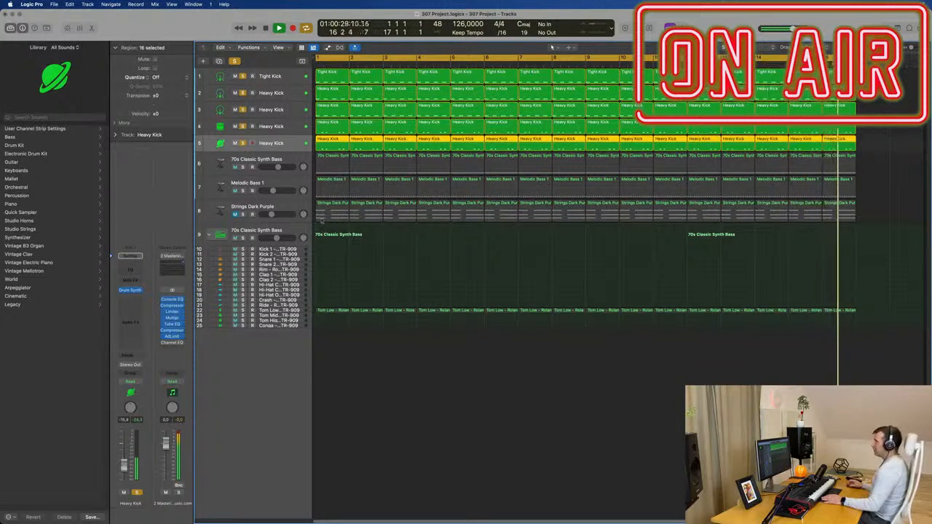
Add the first 70s Classic Synth Bass track and the Melodic Bass 1 track to the soloed parts
click(288, 153)
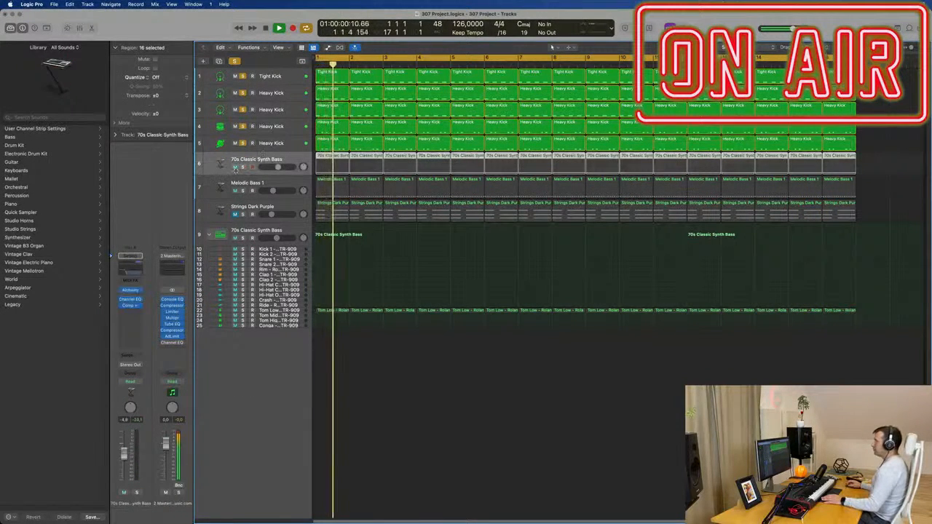
click(243, 167)
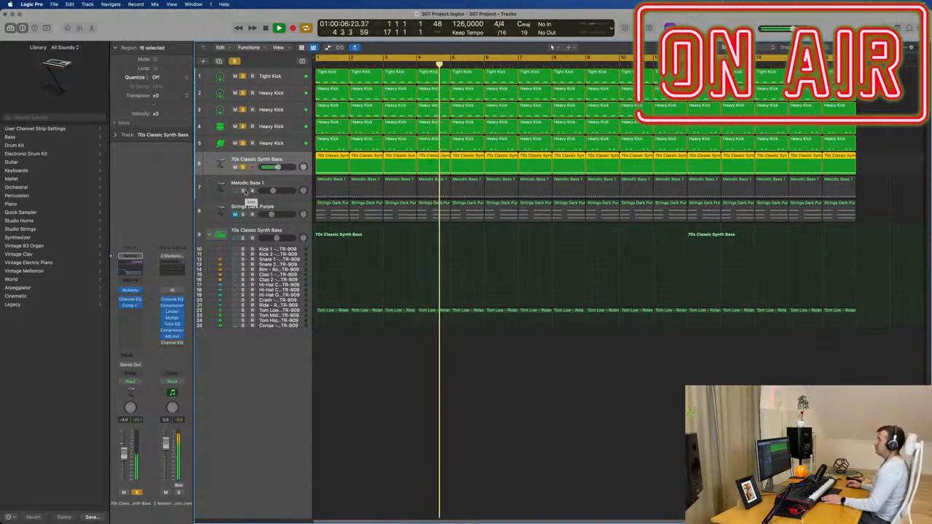
click(243, 191)
click(296, 188)
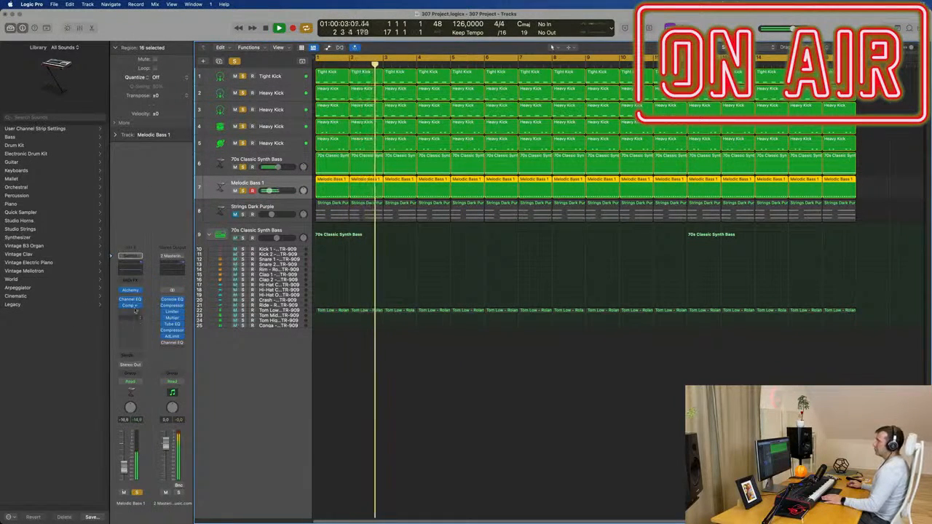
Examine the Alchemy settings of the Melodic Bass 1 track, then close the plug-in window
key(v)
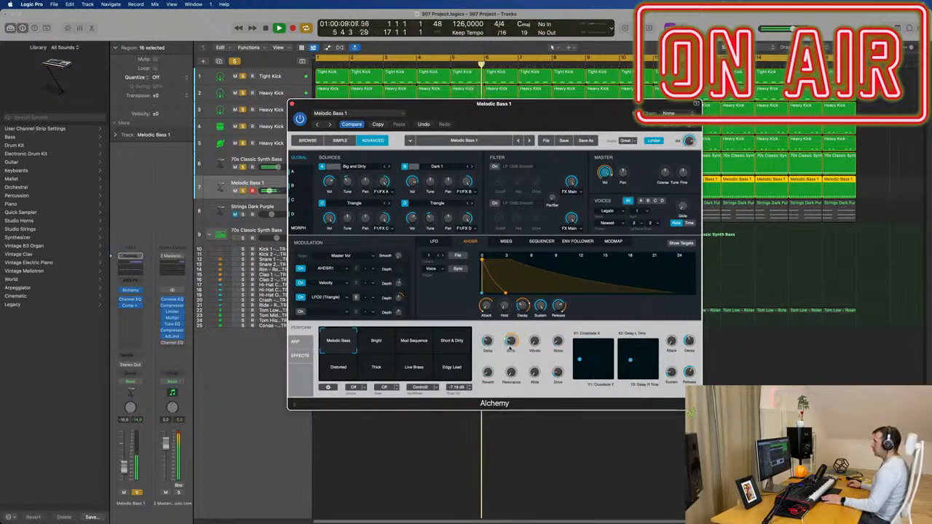
drag(450, 110, 512, 133)
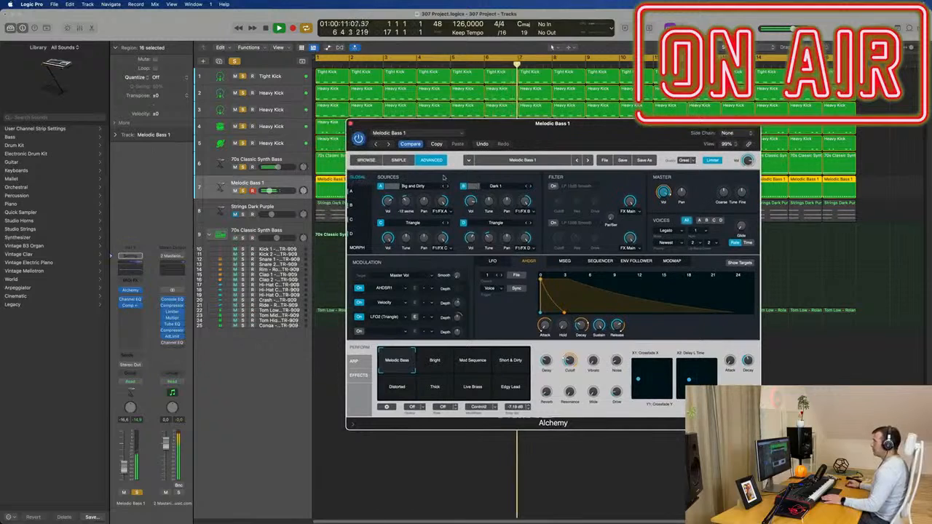
click(351, 125)
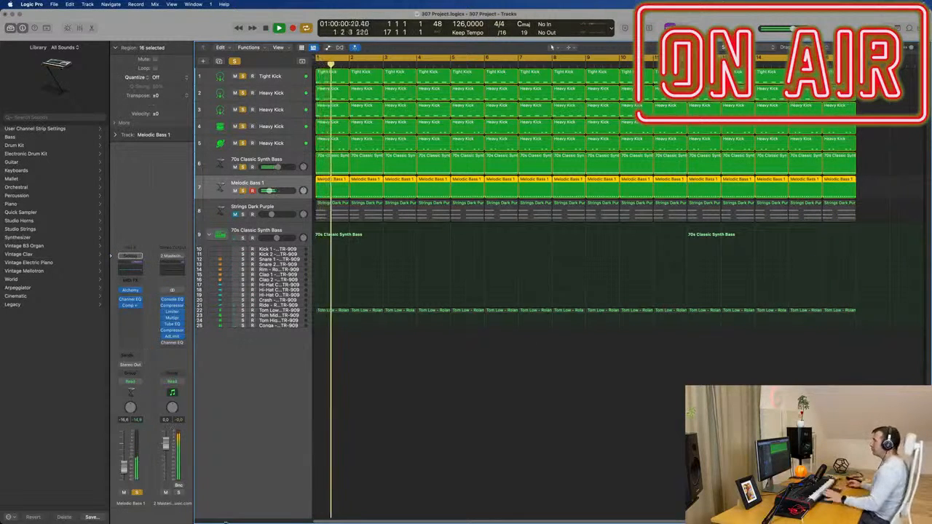
Unmute the Strings Dark Purple track and delete all of its regions
click(234, 214)
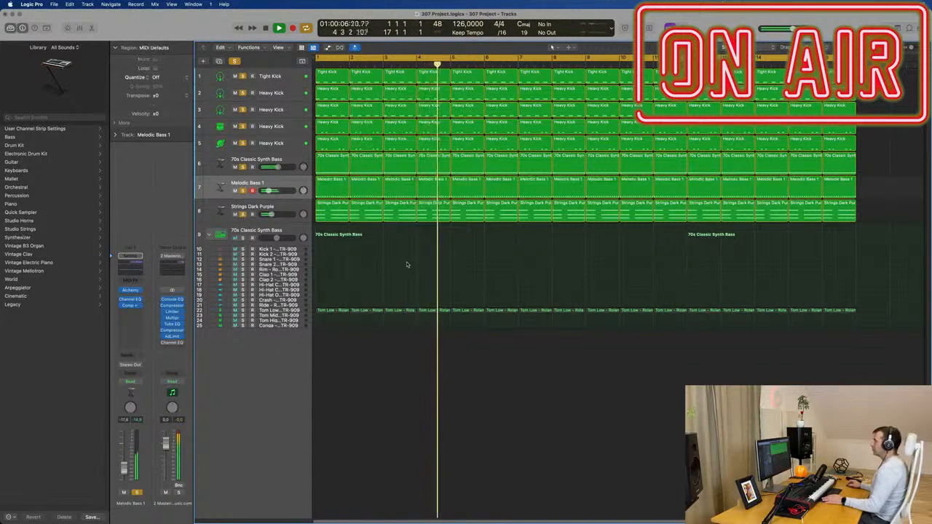
drag(328, 256, 858, 217)
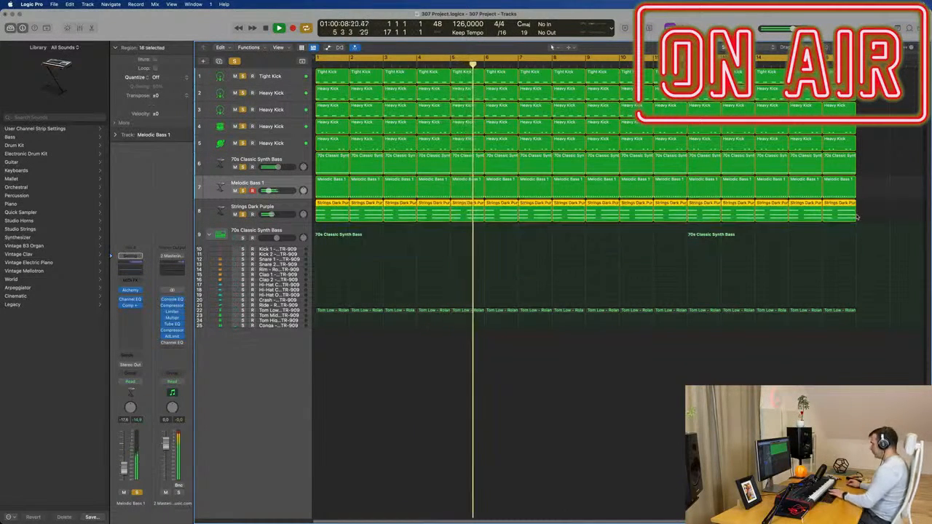
key(Delete)
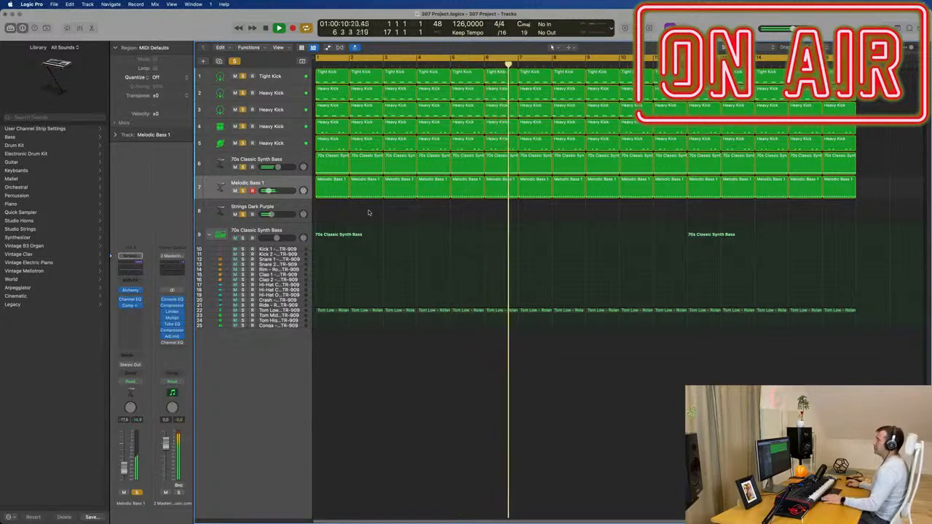
Clear solo on all tracks and select the Tom Low track
click(235, 310)
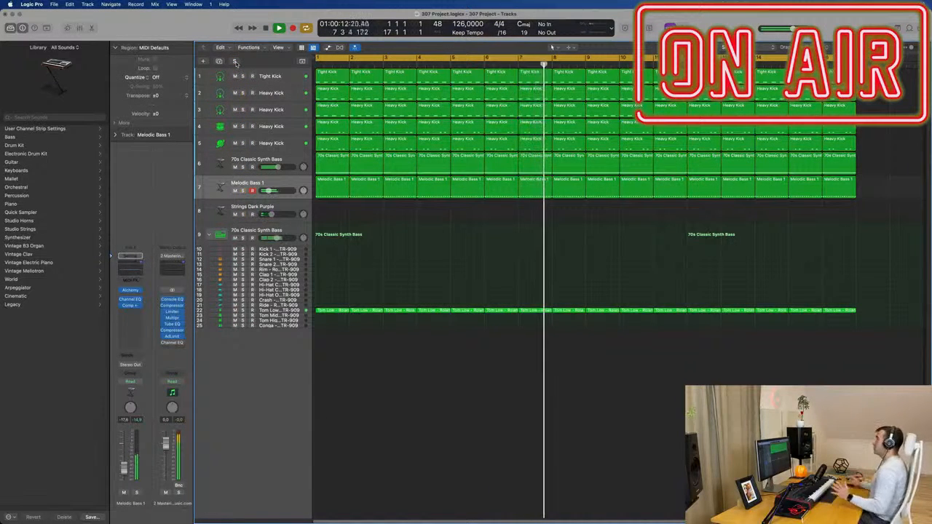
click(280, 310)
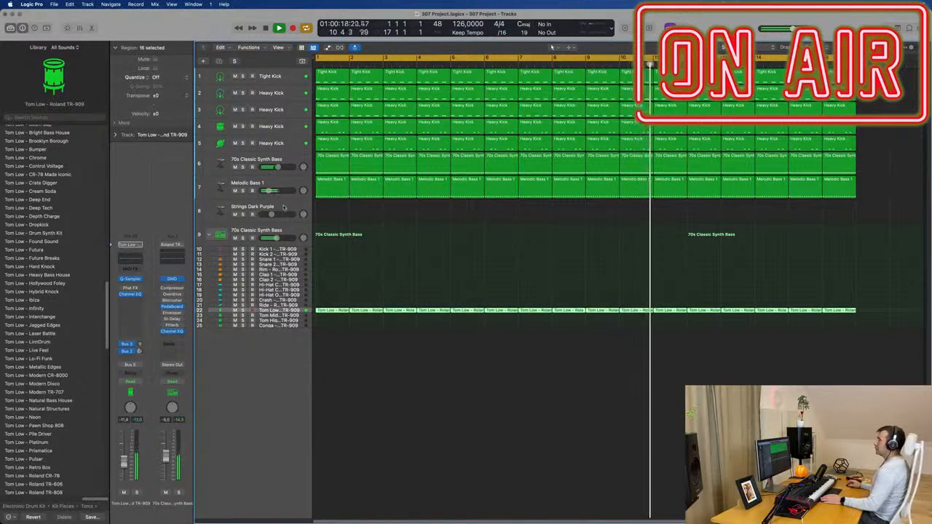
Open Alchemy on the Strings Dark Purple track and initialize its setting
click(255, 211)
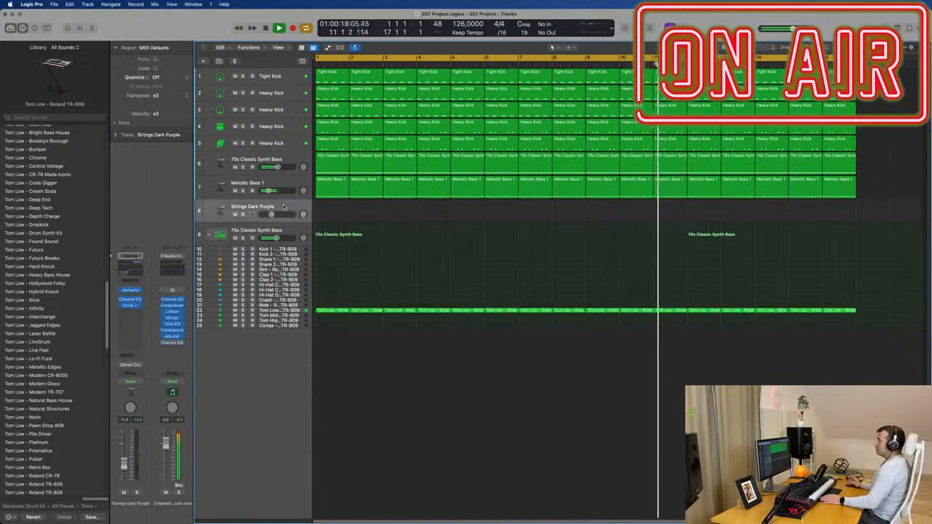
click(130, 291)
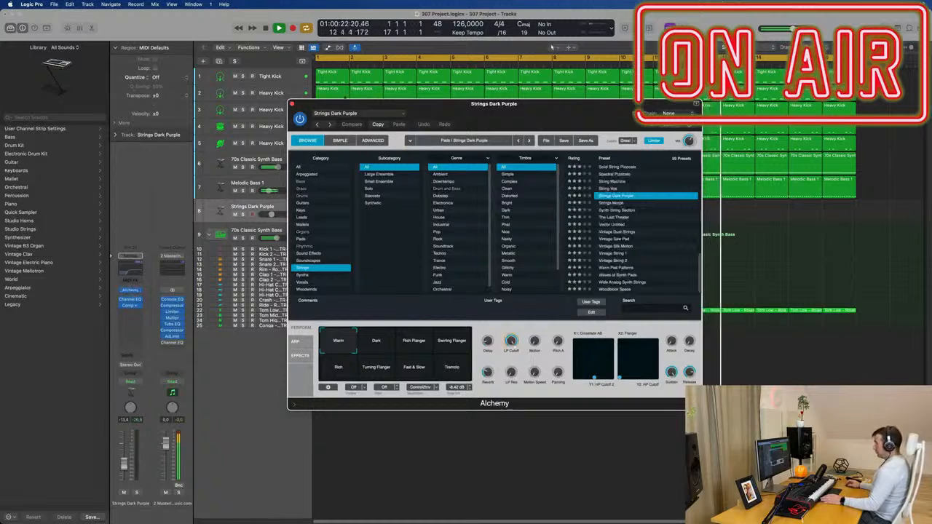
drag(344, 101, 315, 94)
click(336, 106)
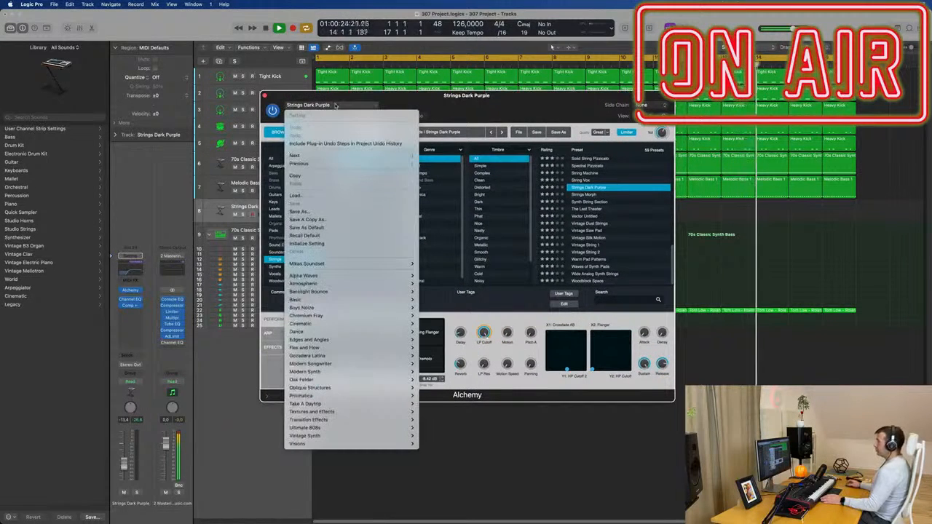
click(327, 245)
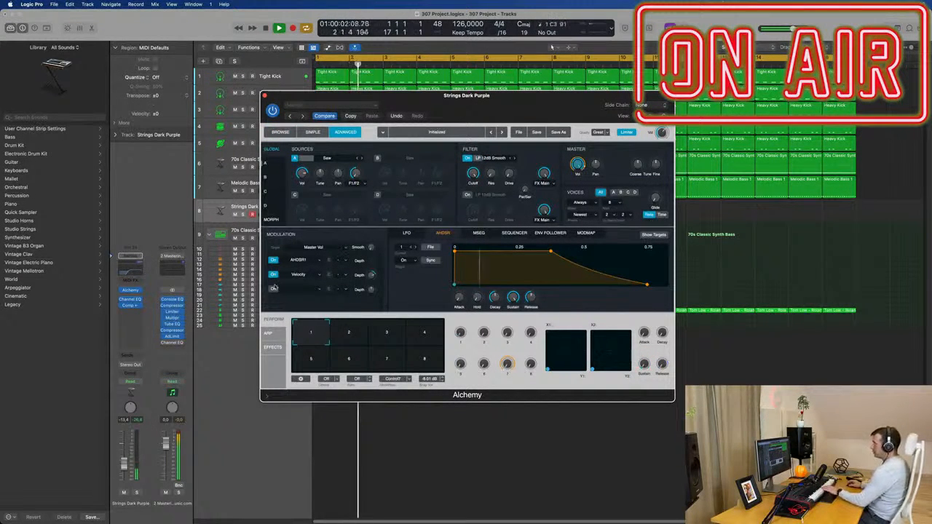
Load the Saw - Vintage 1 waveform into Alchemy's source A
drag(503, 103, 544, 83)
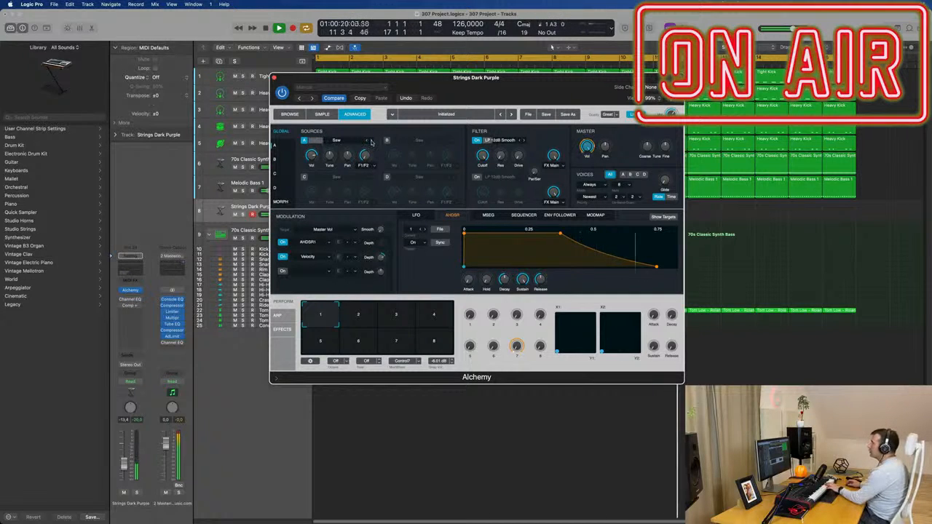
click(367, 140)
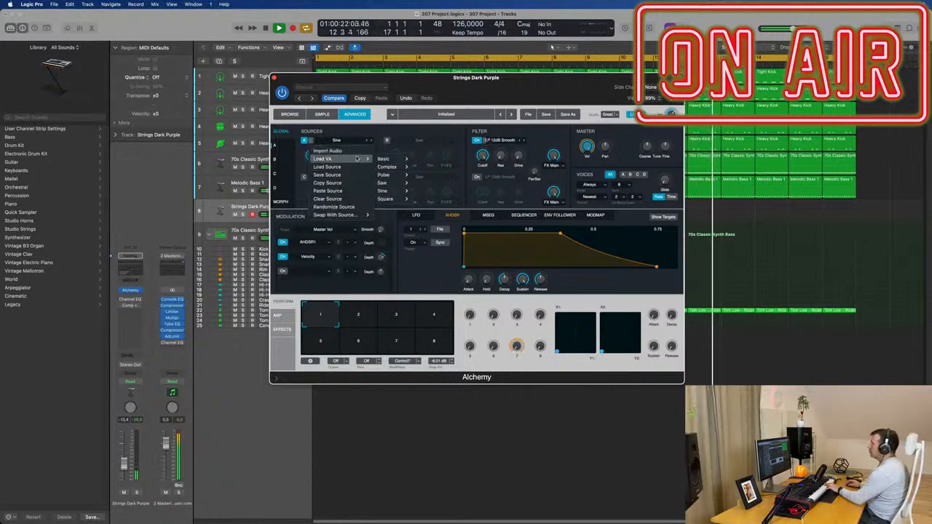
mouse_move(358, 159)
mouse_move(389, 167)
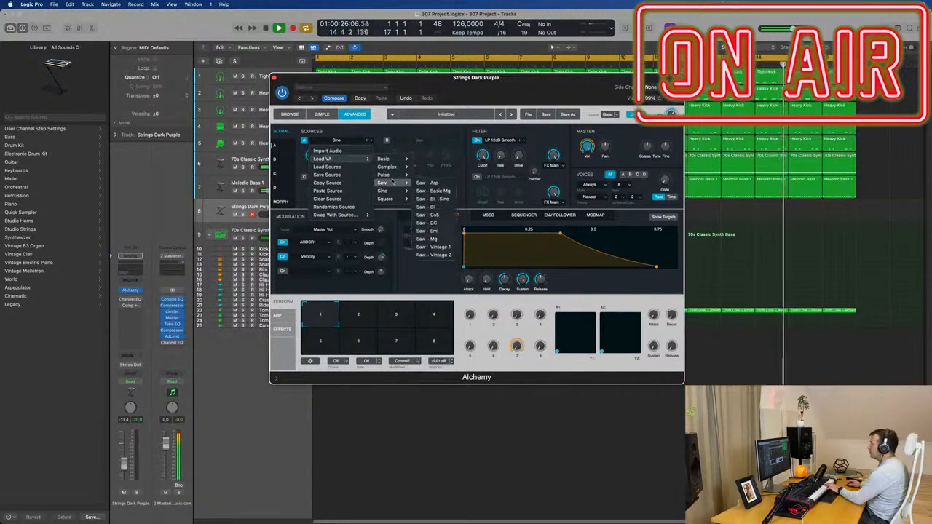
click(428, 183)
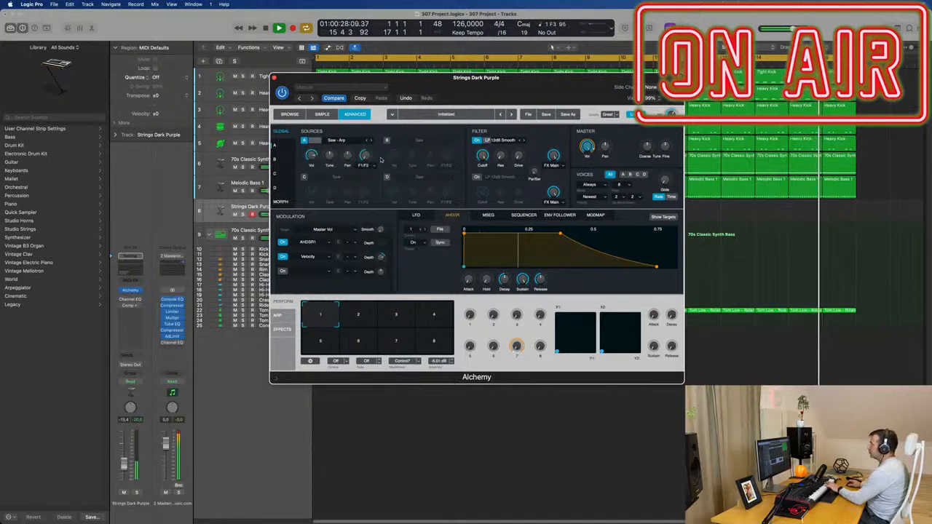
click(370, 140)
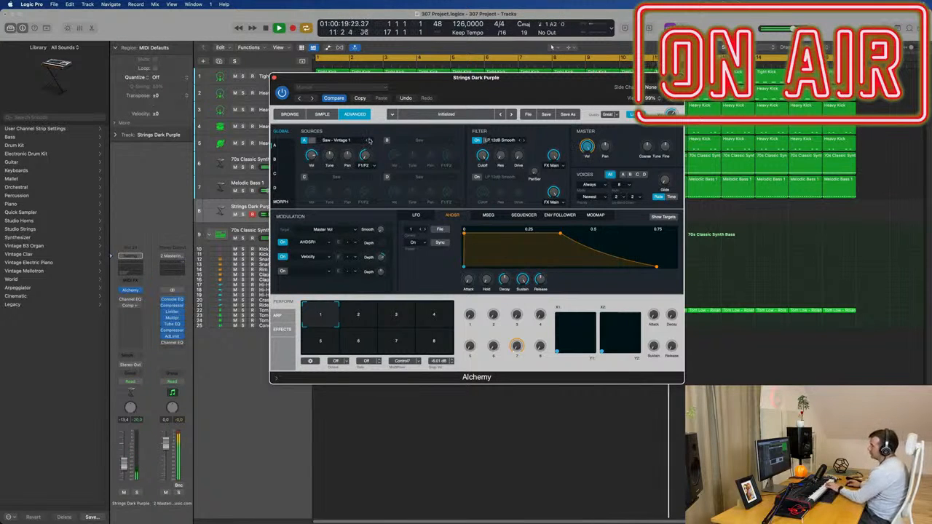
Target Filter 1 Cutoff in the modulation section and shape AHDSR 1 with a short attack, decaying curve and minimal sustain
click(482, 155)
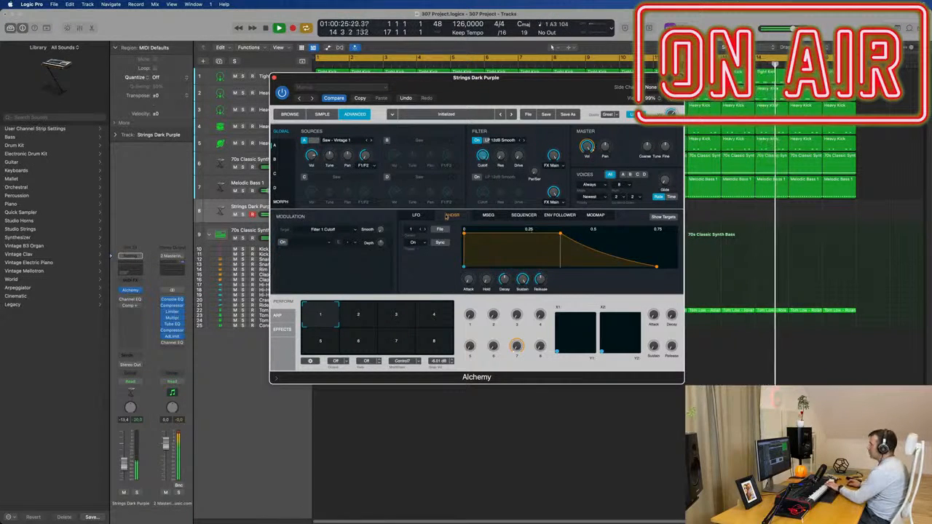
drag(560, 234, 552, 265)
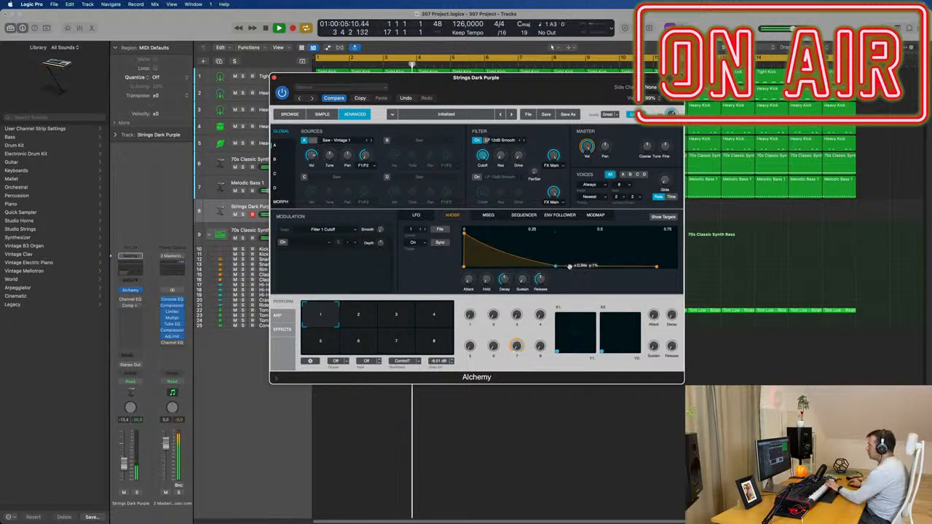
drag(464, 233, 470, 234)
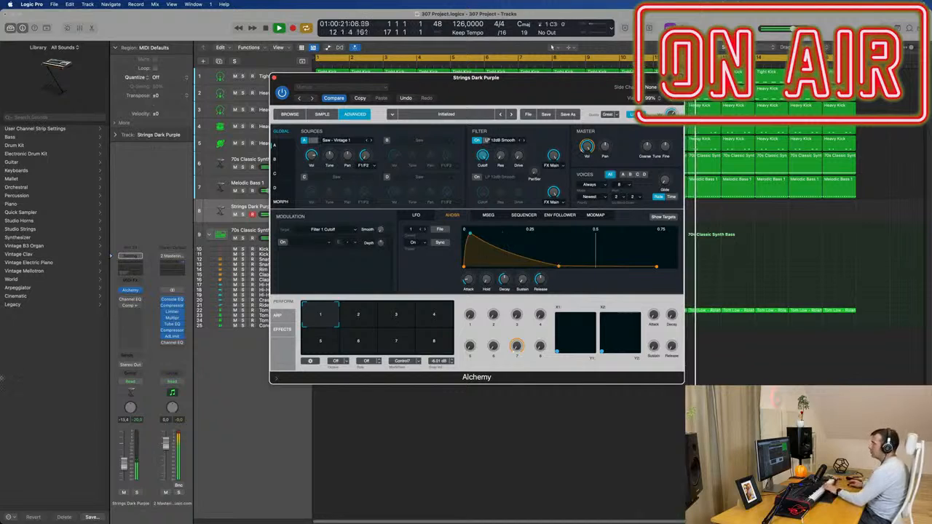
Raise the Strings Dark Purple track's volume to -9.0 dB and record a new MIDI part on it
drag(123, 460, 122, 456)
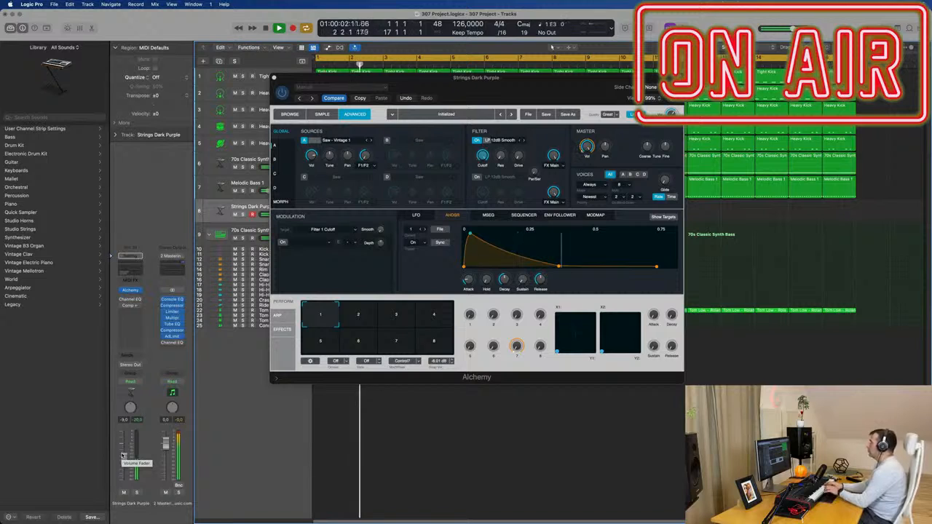
key(r)
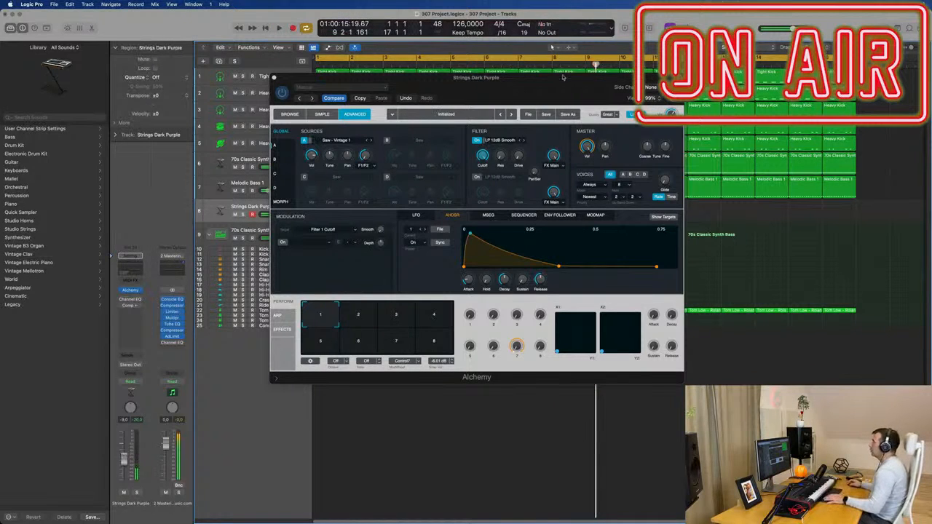
drag(557, 81, 562, 355)
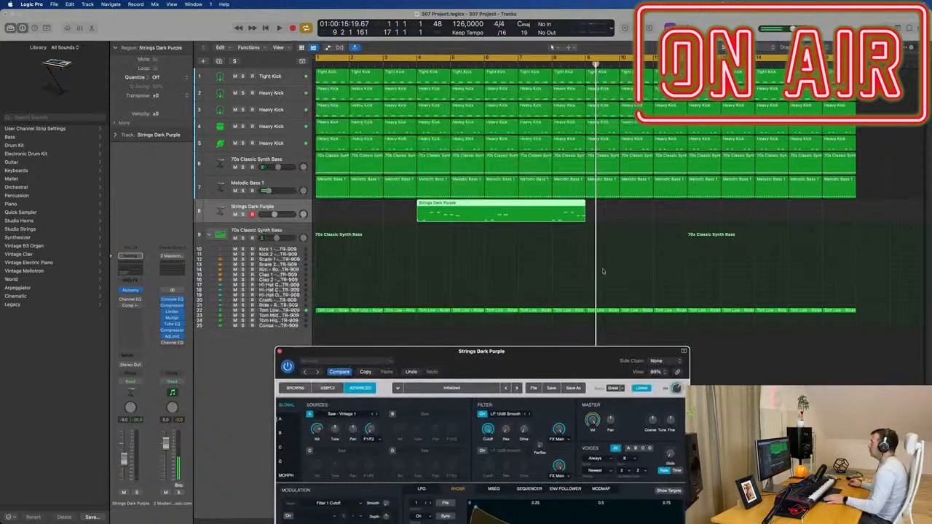
Split the recorded Strings Dark Purple region at bar 8 and delete the part before it
key(Return)
click(552, 209)
key(Return)
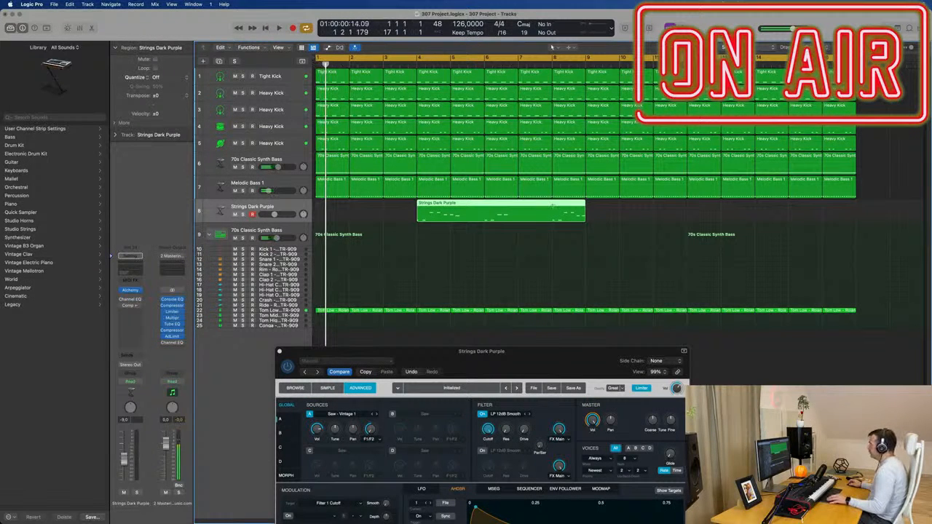
click(553, 209)
key(Delete)
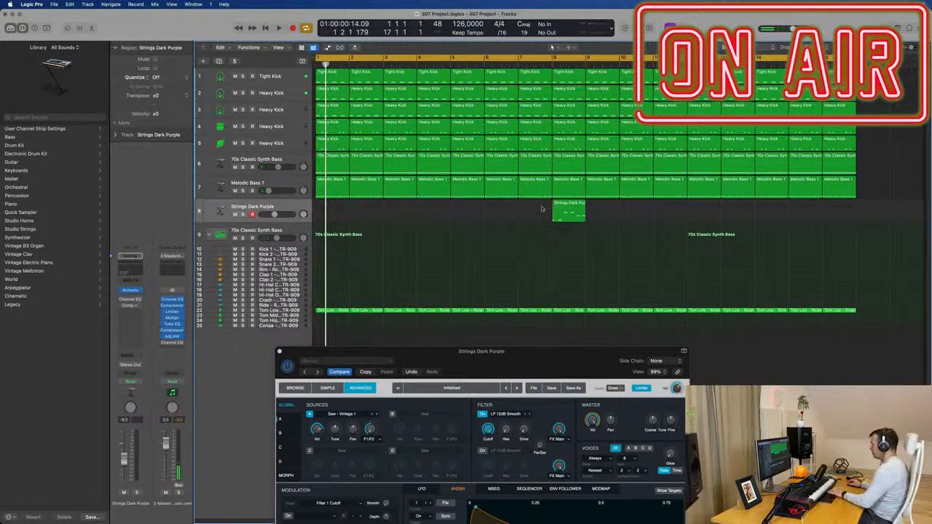
Move the remaining one-bar Strings Dark Purple region to bar 1 and briefly play it from the start
drag(575, 206, 345, 205)
key(Return)
key(space)
key(space)
Open the Strings Dark Purple region in the Piano Roll and select all its notes while playing it back
double_click(332, 208)
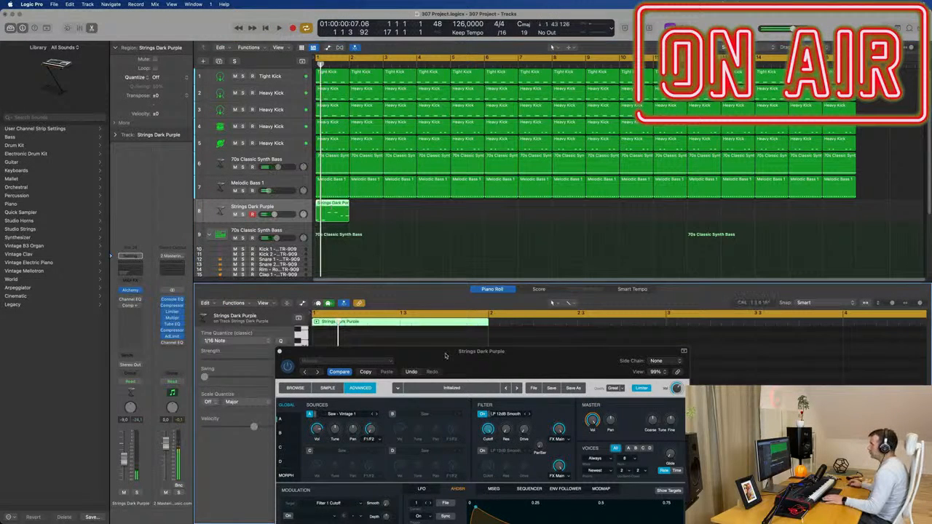
drag(445, 356, 803, 337)
key(super+a)
key(space)
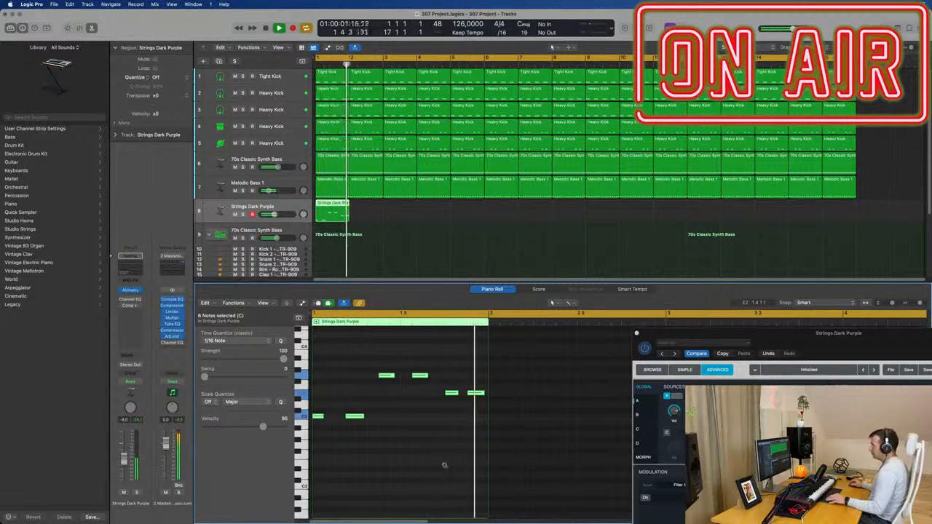
key(super+Right)
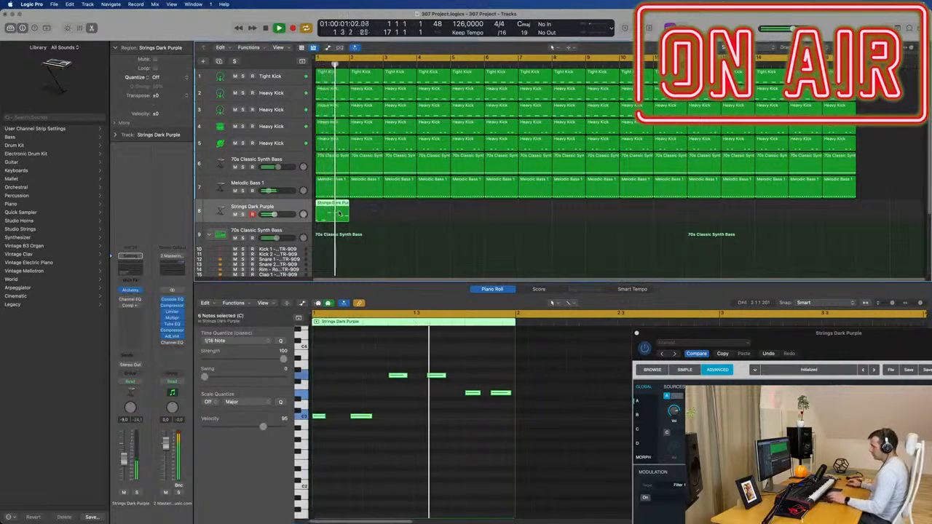
Repeat the one-bar Strings Dark Purple region until its copies fill bars 1 through 16
key(super+r)
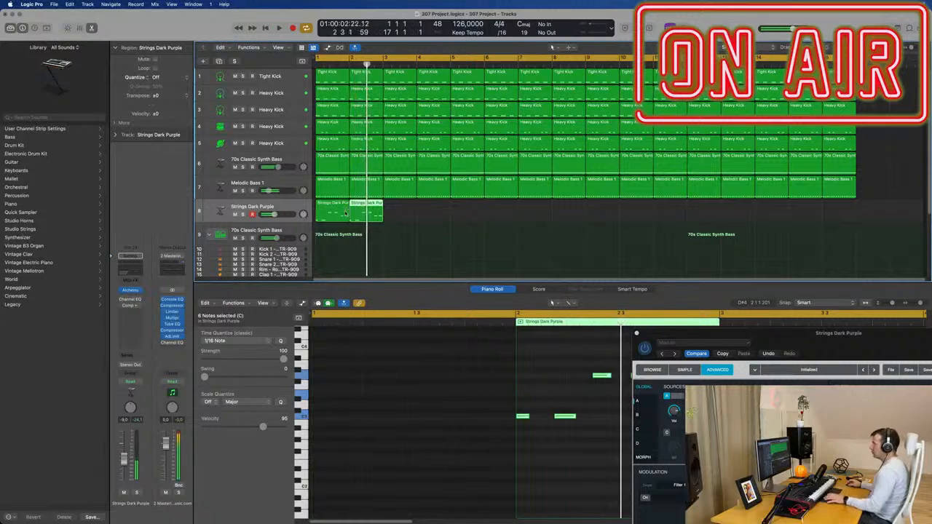
shift+click(346, 212)
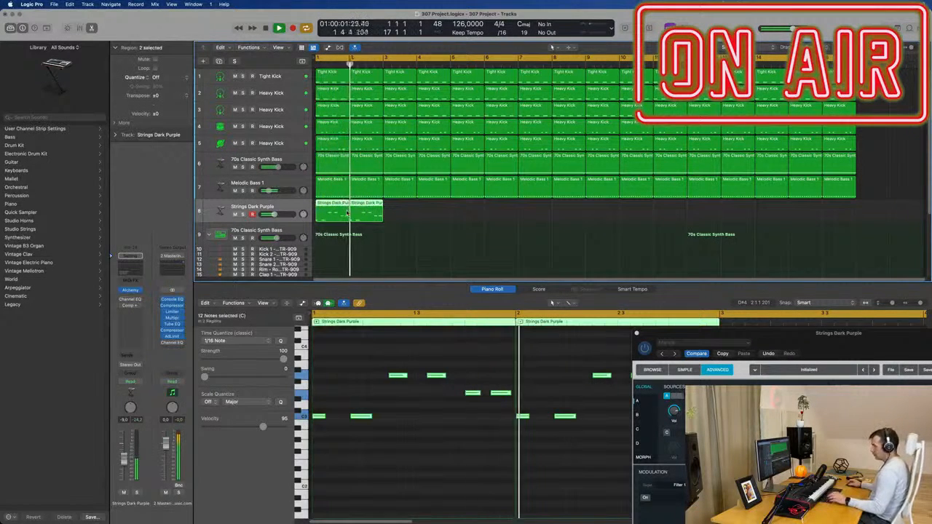
key(super+r)
key(super+r)
key(super+r)
key(super+r)
key(super+r)
key(super+r)
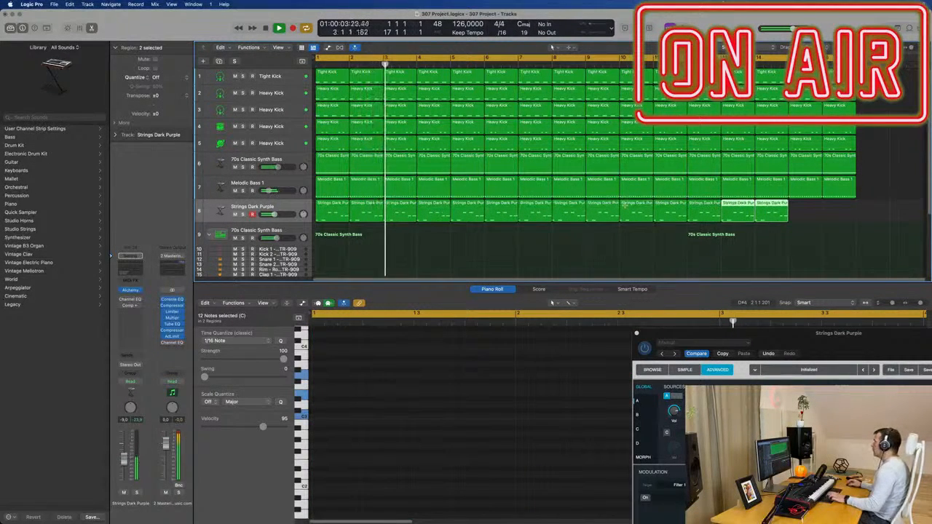
key(super+r)
Shorten the decay of Alchemy's AHDSR envelope during playback and raise the Strings Dark Purple track's volume to -4.5 dB
drag(794, 335, 456, 176)
key(space)
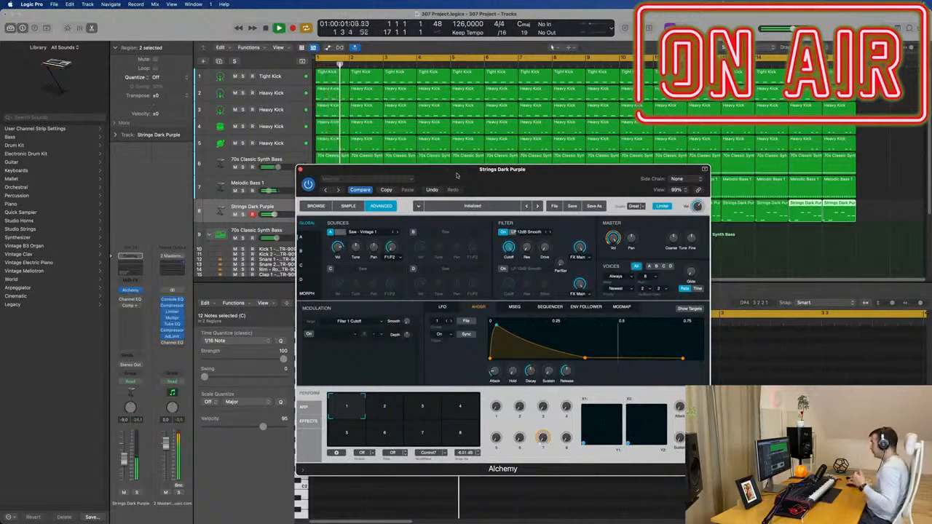
drag(458, 176, 495, 184)
key(space)
key(space)
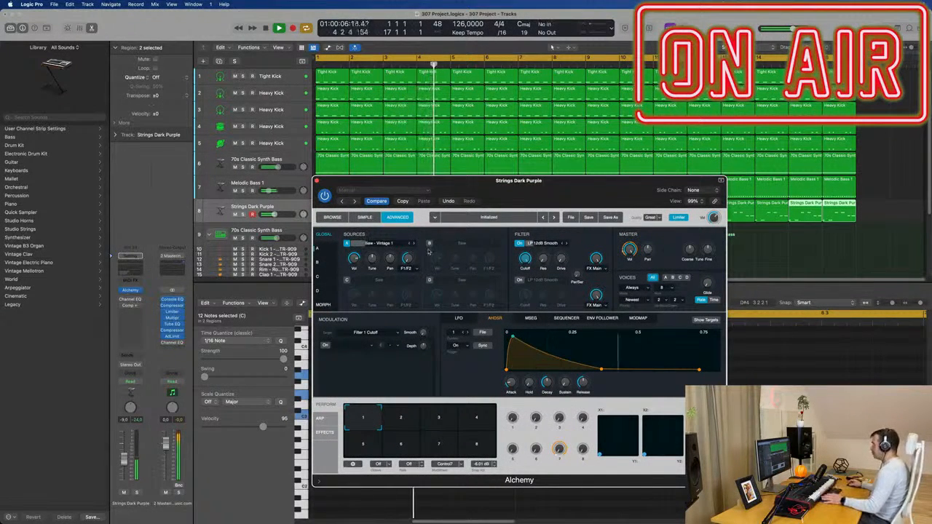
drag(600, 369, 560, 375)
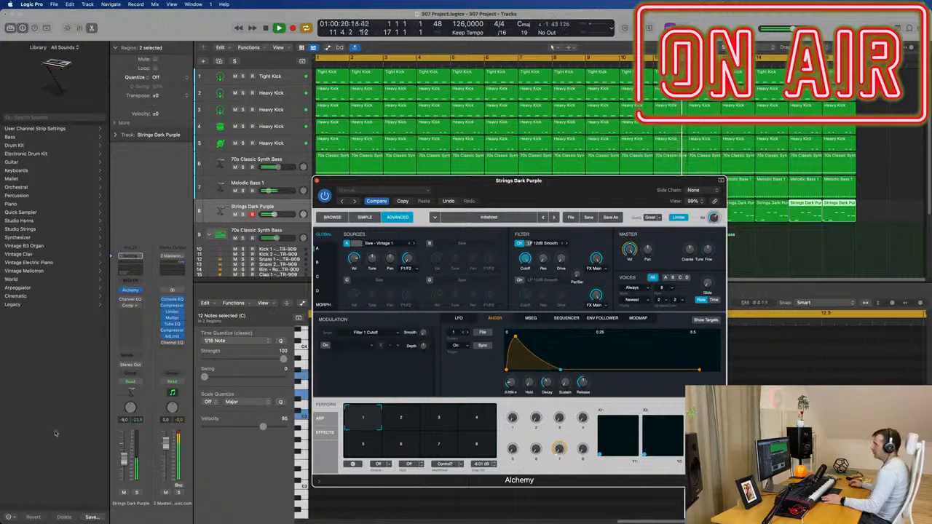
drag(122, 459, 123, 453)
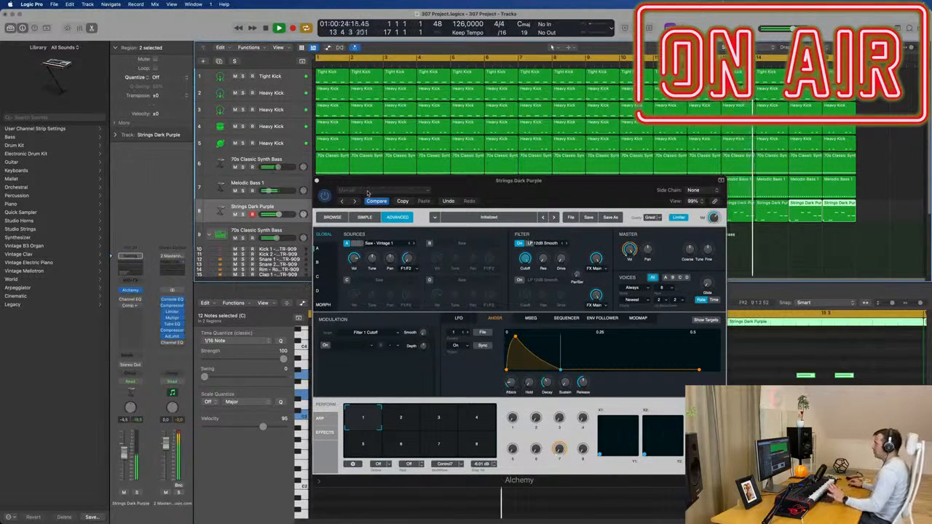
Set up Alchemy's source B as a Square wave tuned to -12 semitones with its volume at about -18 dB
click(429, 242)
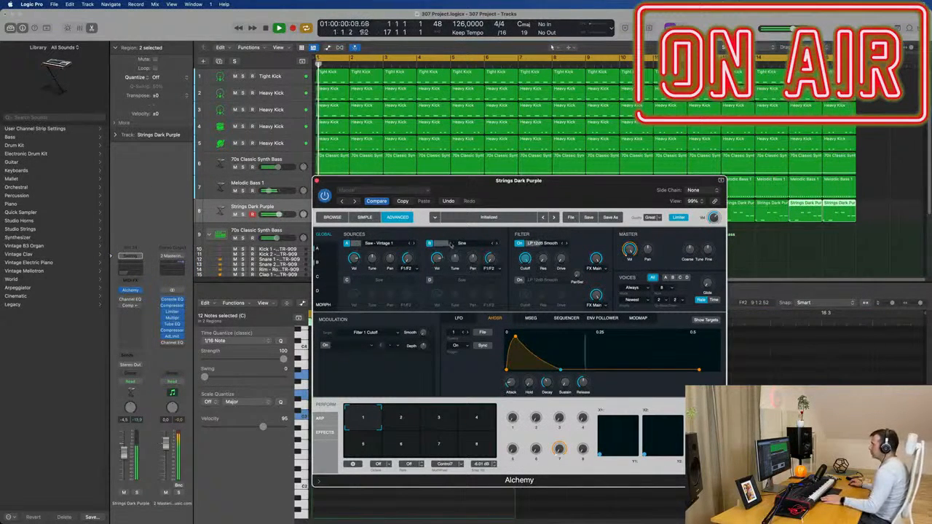
click(430, 243)
click(429, 243)
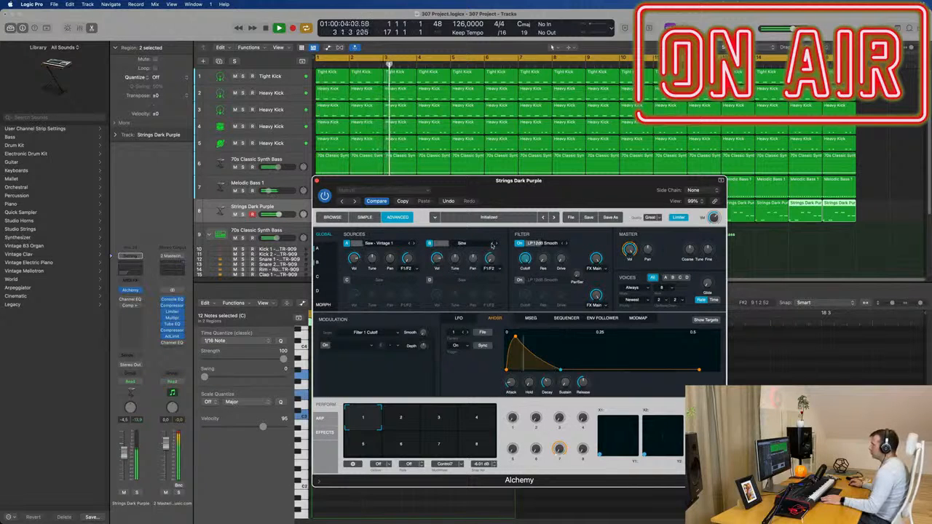
drag(437, 260, 459, 266)
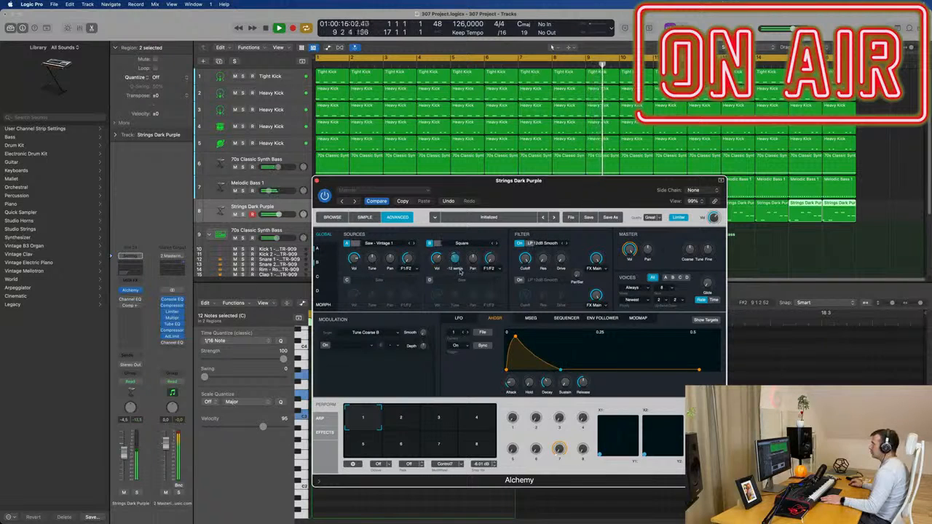
click(438, 261)
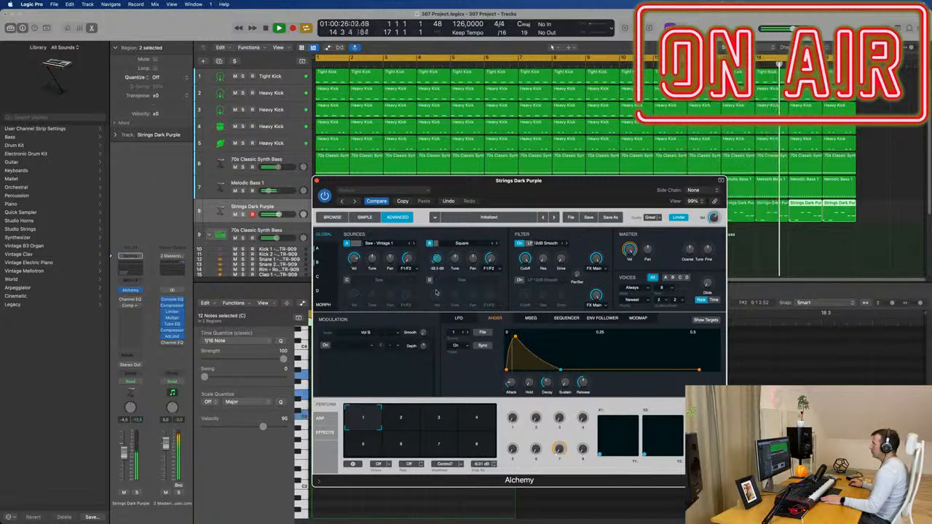
drag(436, 266, 439, 261)
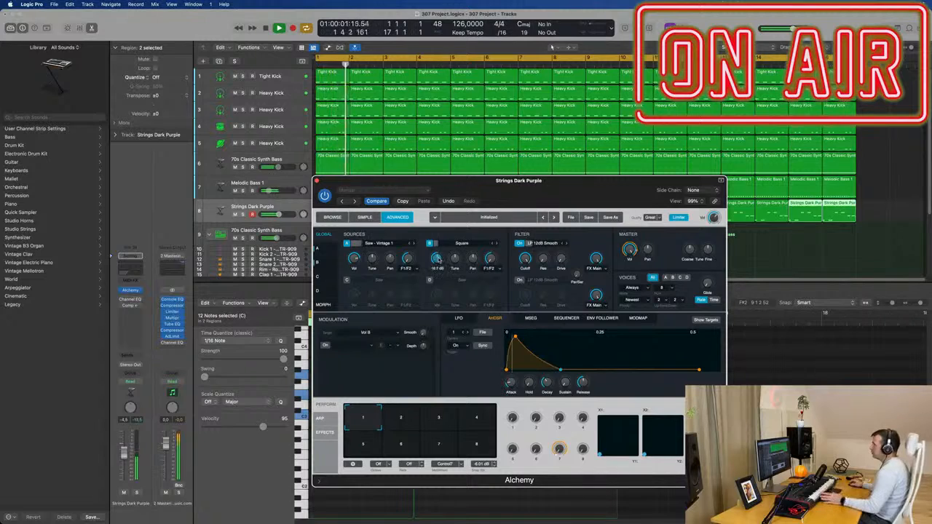
drag(520, 187, 510, 118)
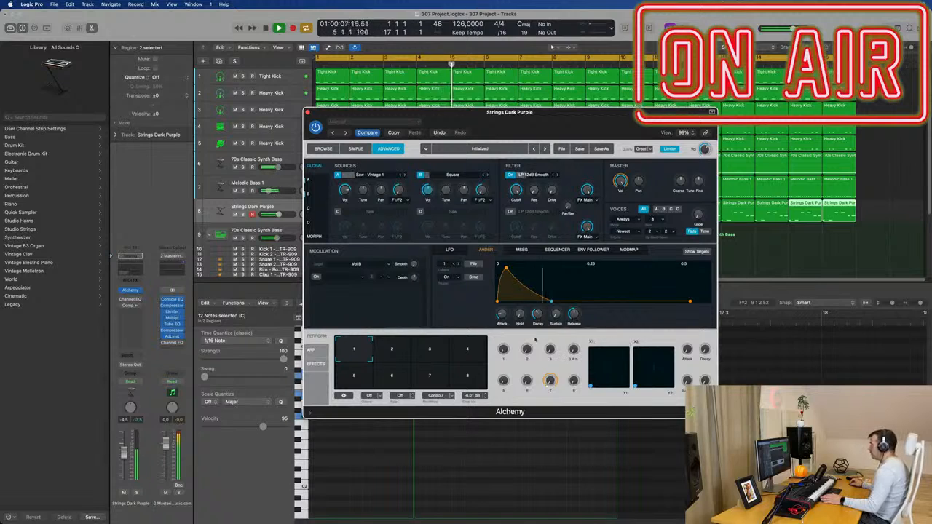
drag(523, 120, 512, 119)
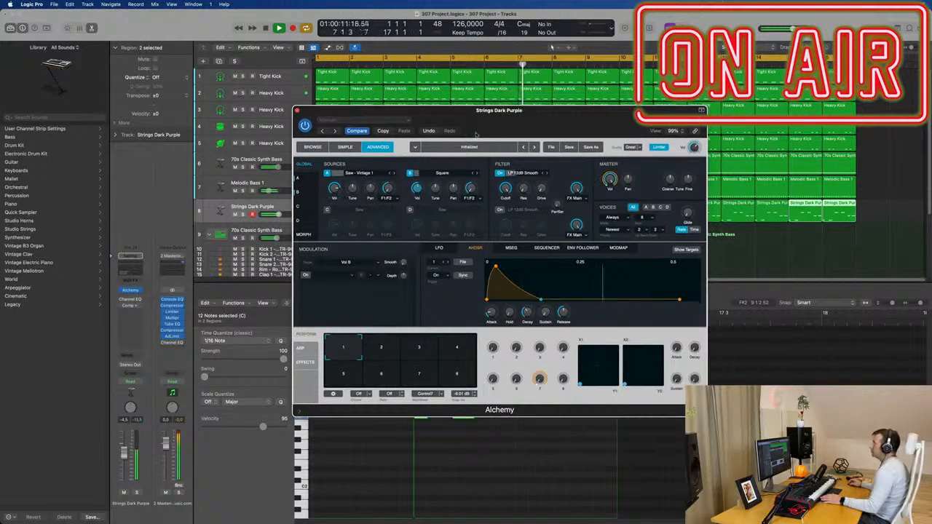
click(314, 147)
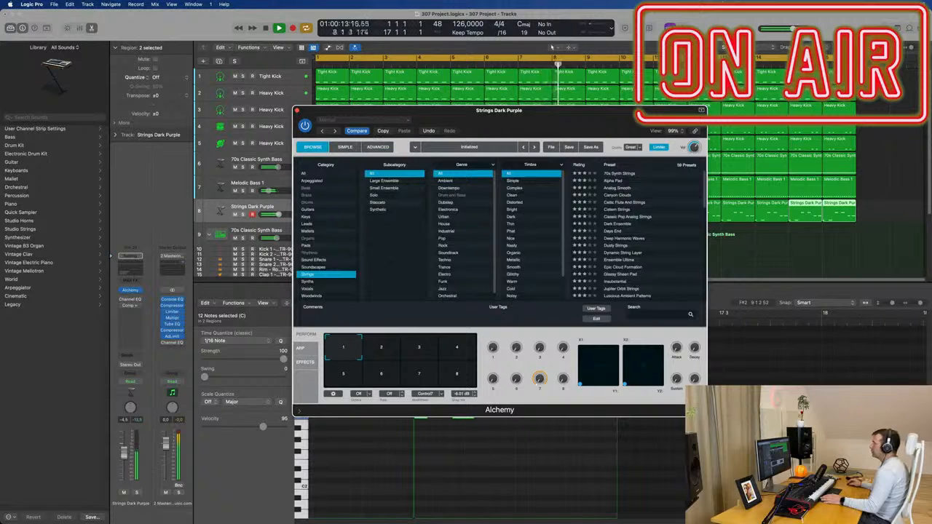
click(345, 147)
click(378, 147)
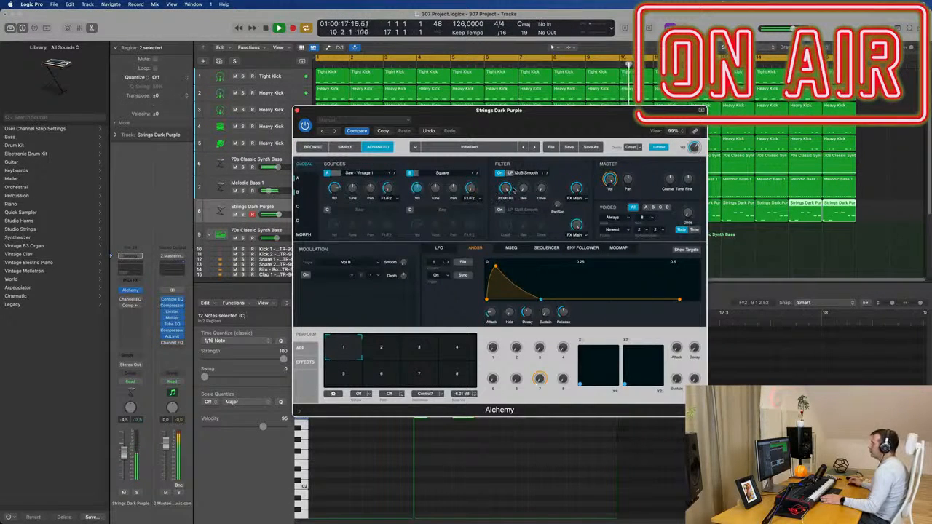
Try to auto-assign Alchemy's performance knob 1
right_click(493, 348)
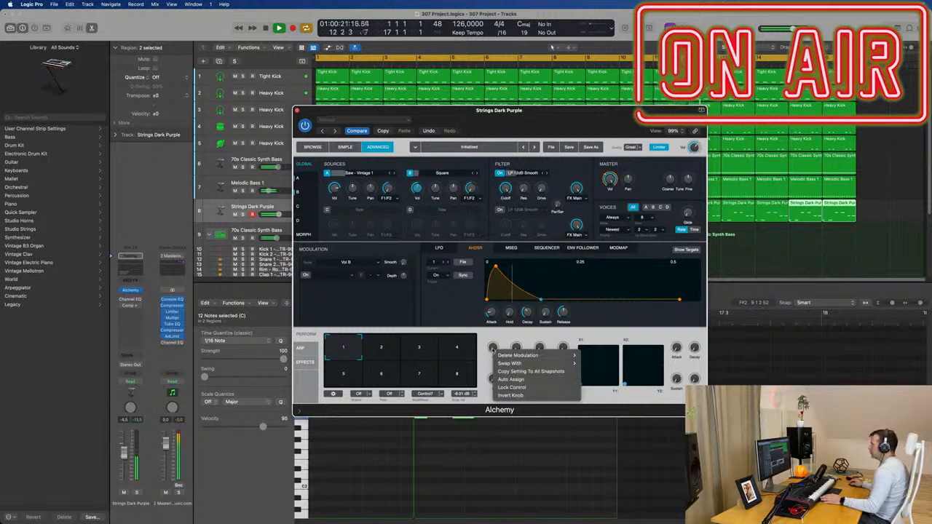
click(538, 381)
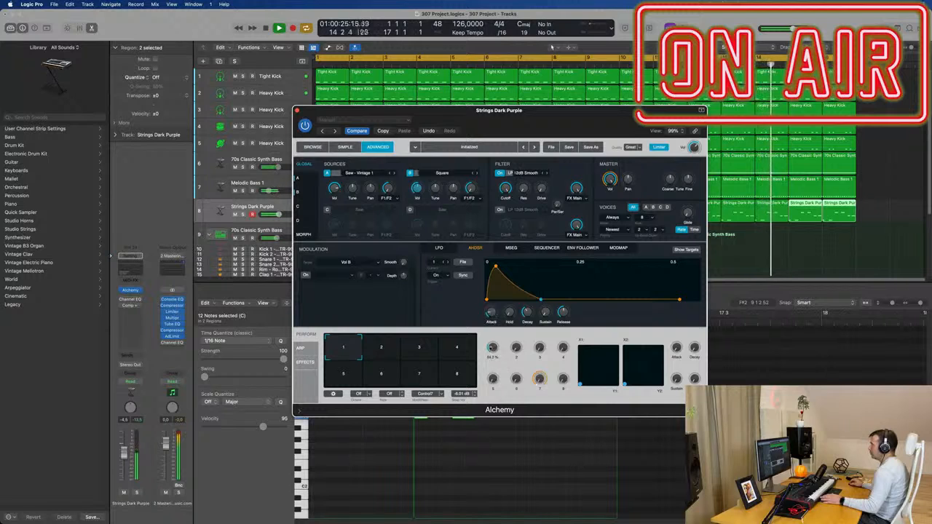
right_click(494, 349)
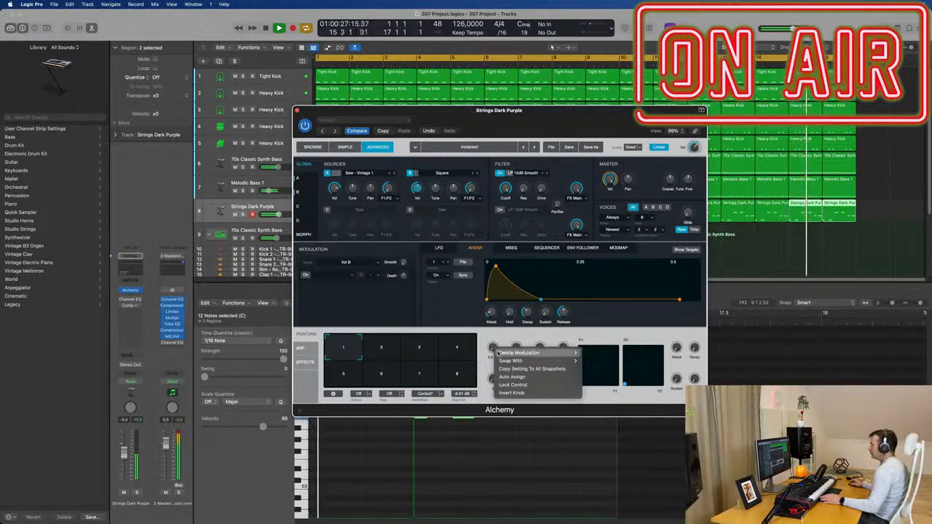
mouse_move(502, 361)
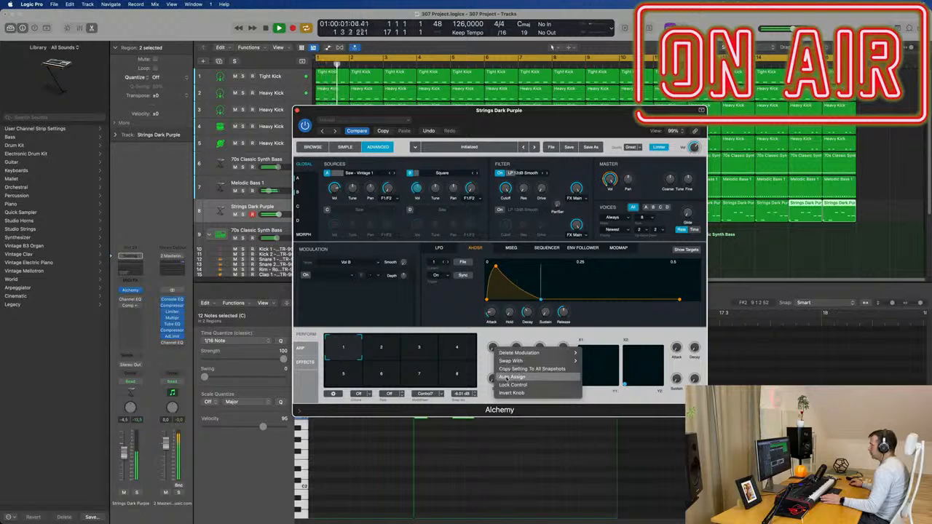
click(510, 378)
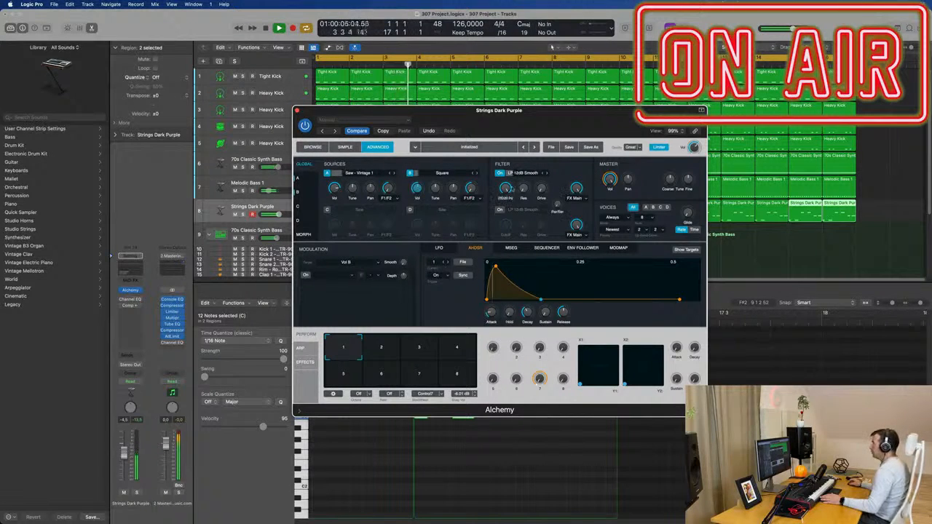
right_click(505, 189)
mouse_move(514, 197)
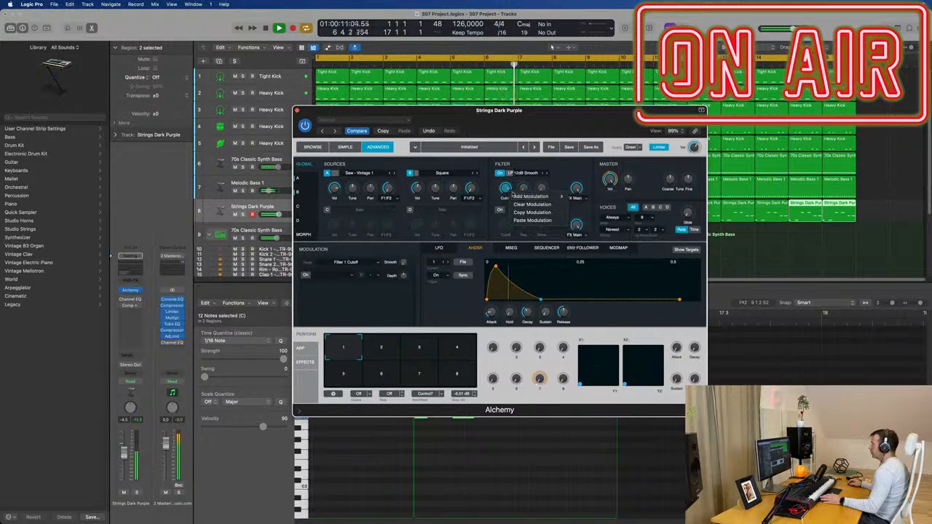
click(569, 176)
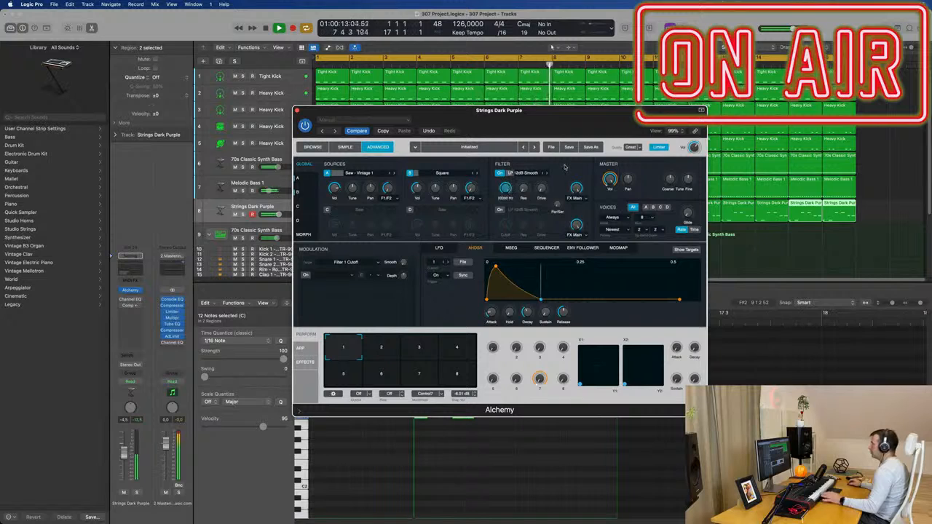
click(577, 189)
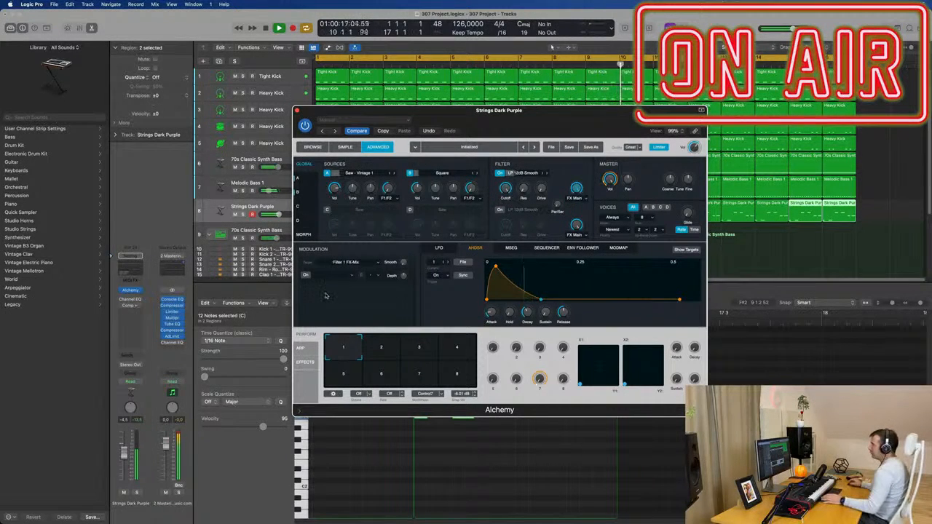
Add a Mod FX modulation effect in the first slot of Alchemy's Main effects rack
click(304, 363)
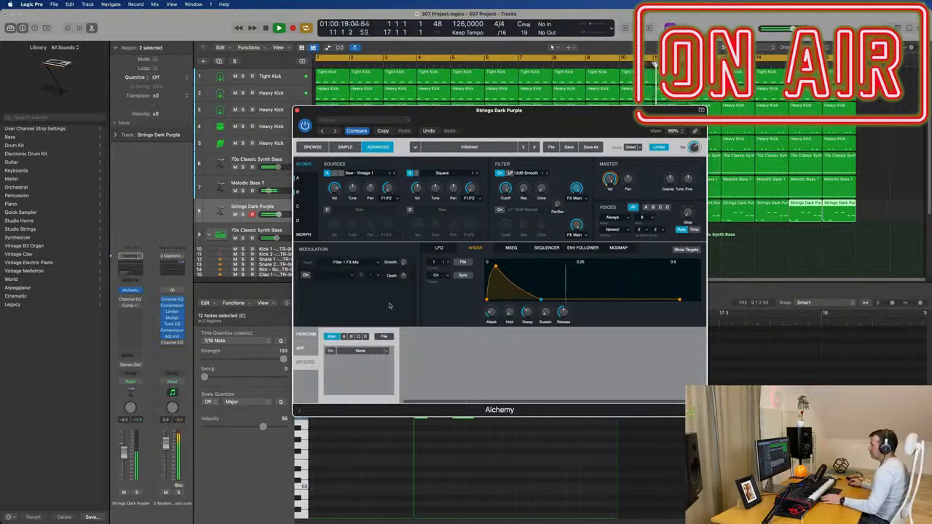
click(374, 352)
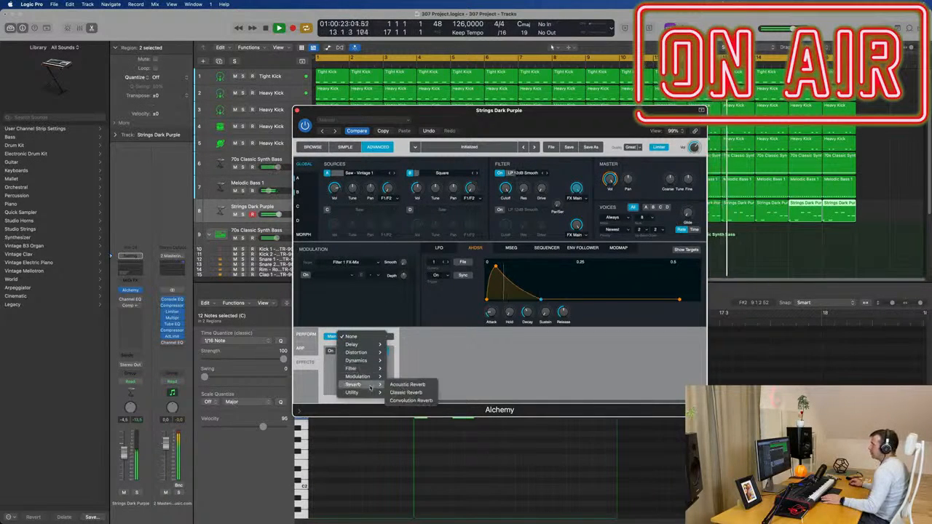
mouse_move(373, 364)
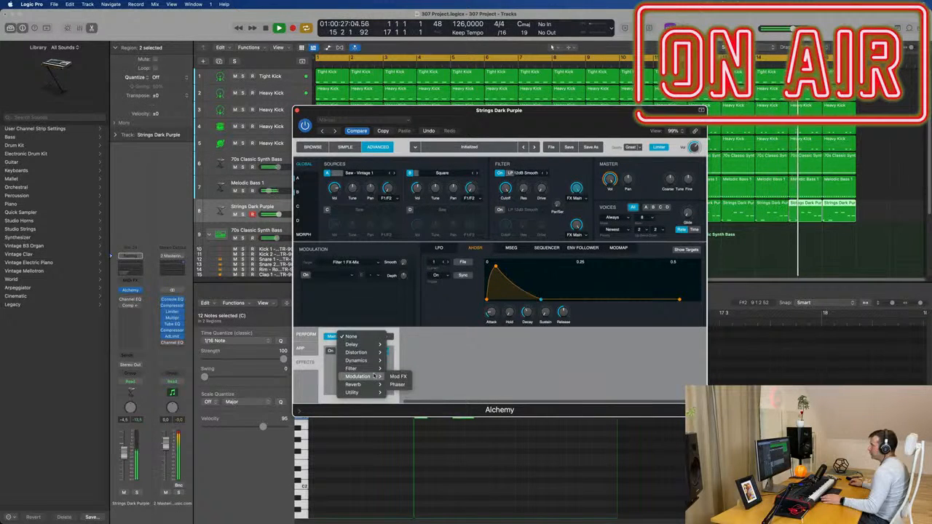
click(399, 377)
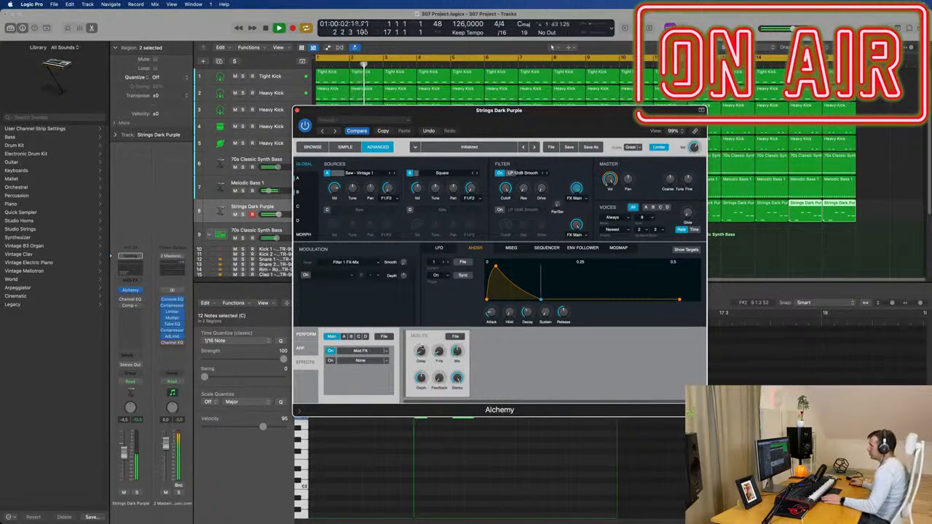
Load the Extra Width preset into the Mod FX effect and replace it with the Springy Feedback preset
click(456, 337)
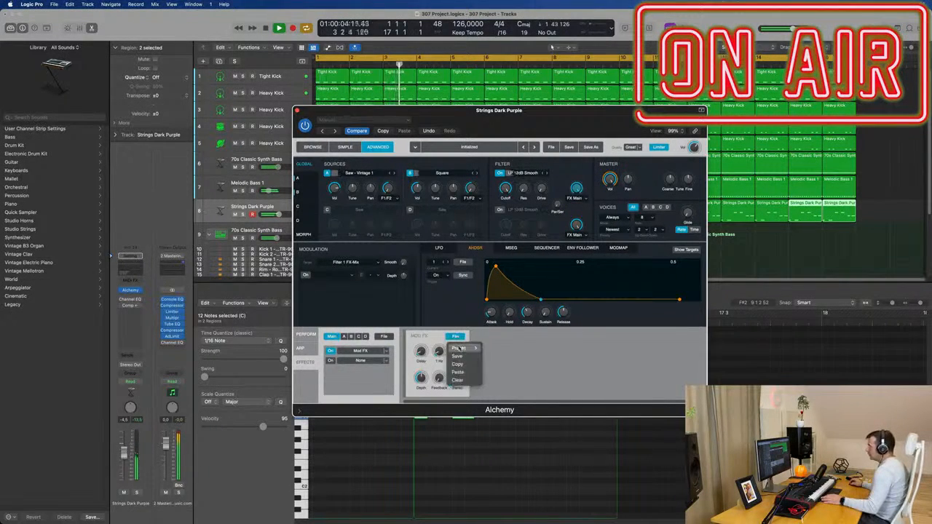
mouse_move(460, 349)
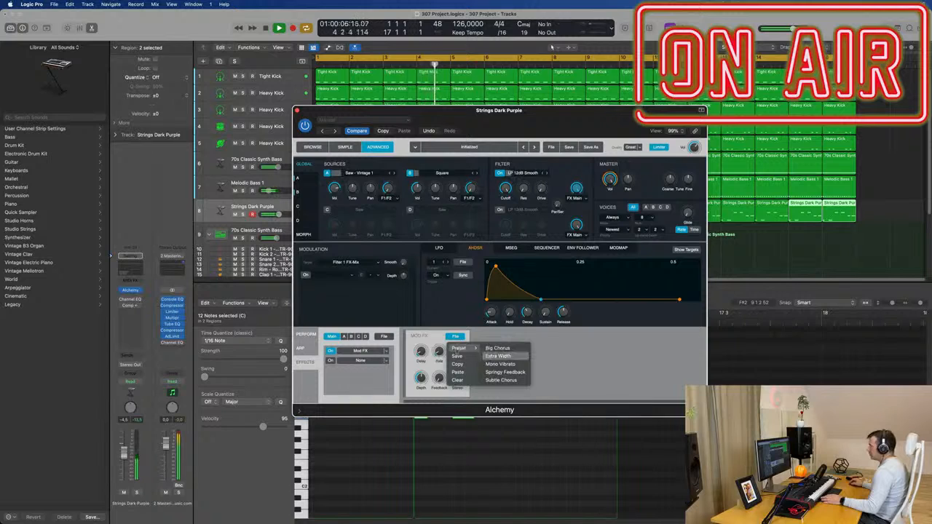
click(483, 356)
click(456, 337)
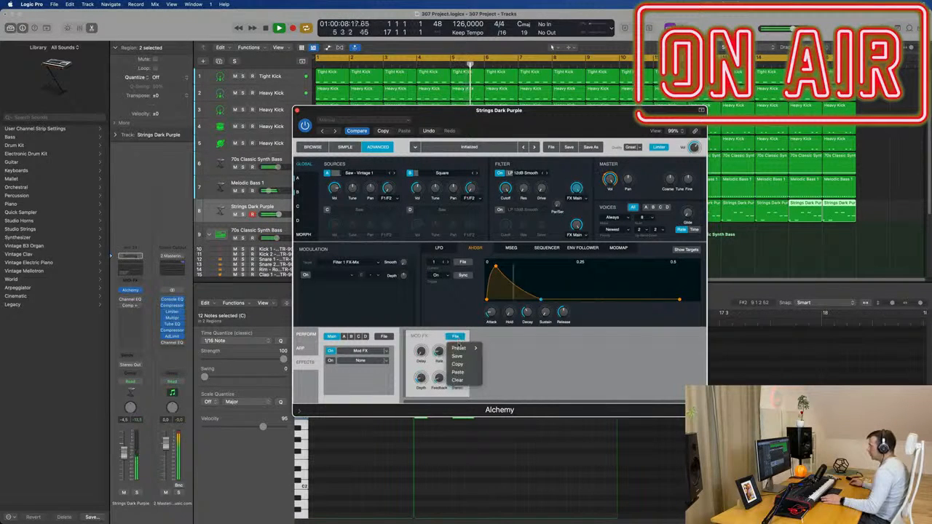
mouse_move(459, 348)
click(504, 373)
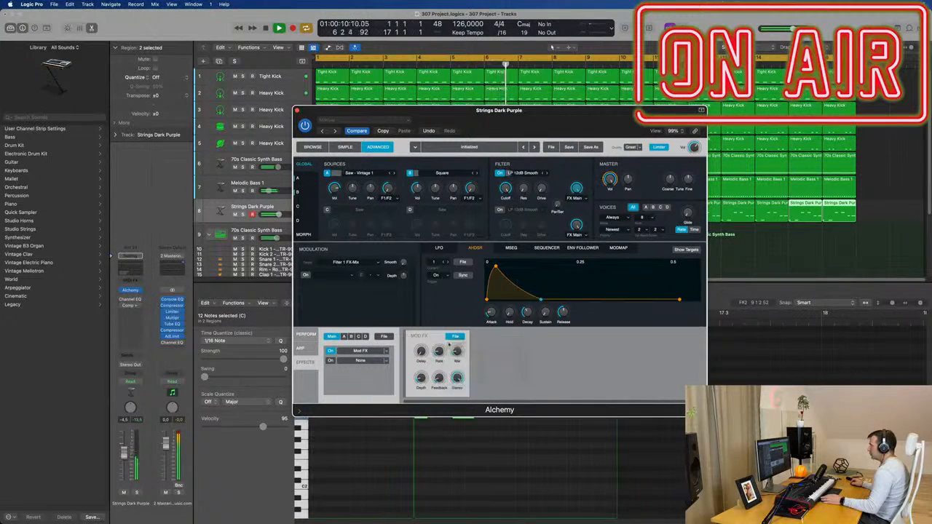
Adjust the Mod FX effect's mix, depth and feedback while listening to the playback
click(458, 353)
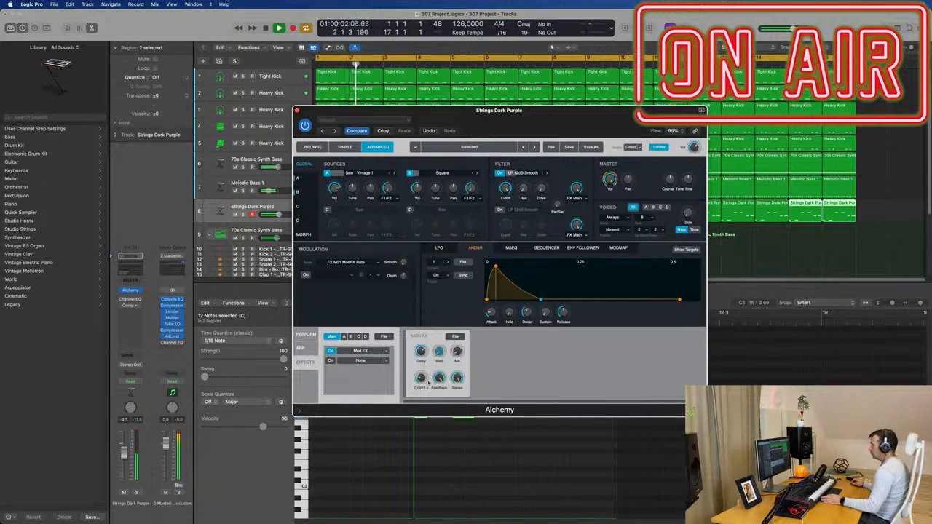
drag(419, 378, 429, 338)
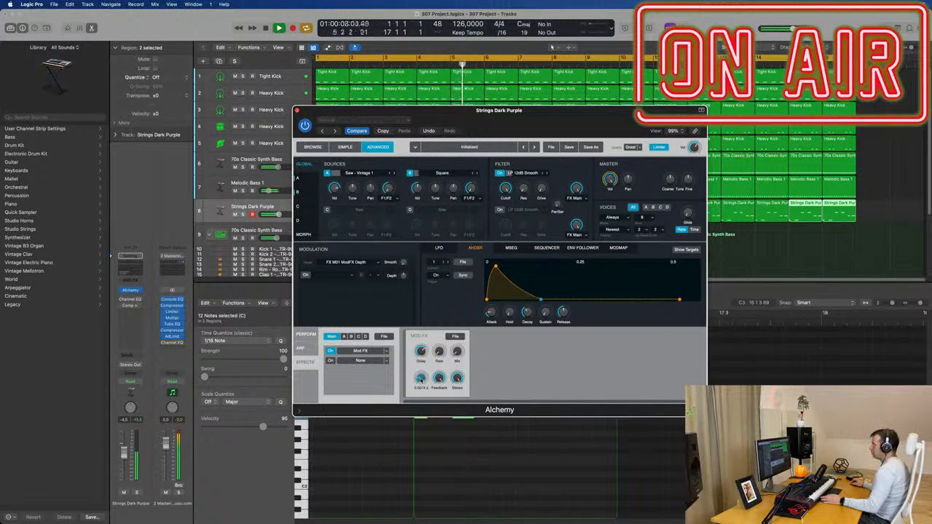
drag(439, 377, 439, 410)
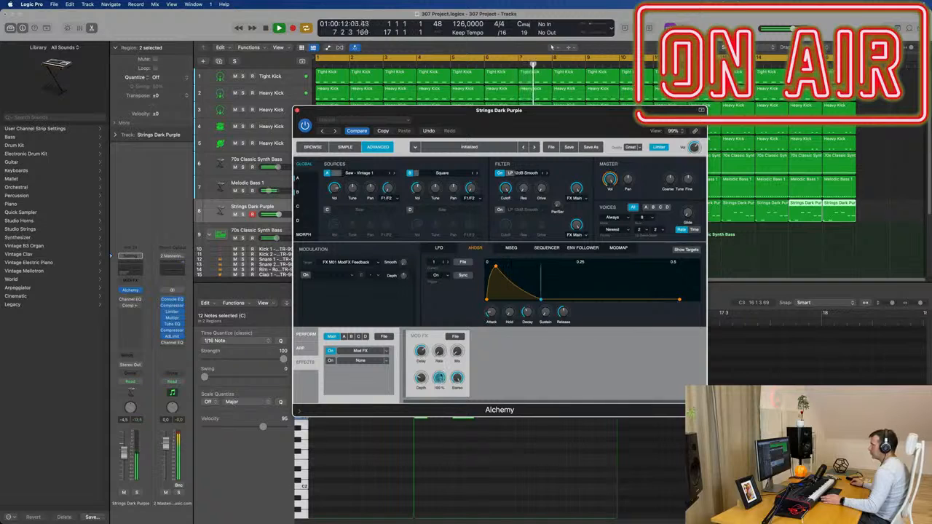
Set the Mod FX mix to about 8% and add a Delay effect in the second slot of Alchemy's Main rack
drag(457, 354, 457, 343)
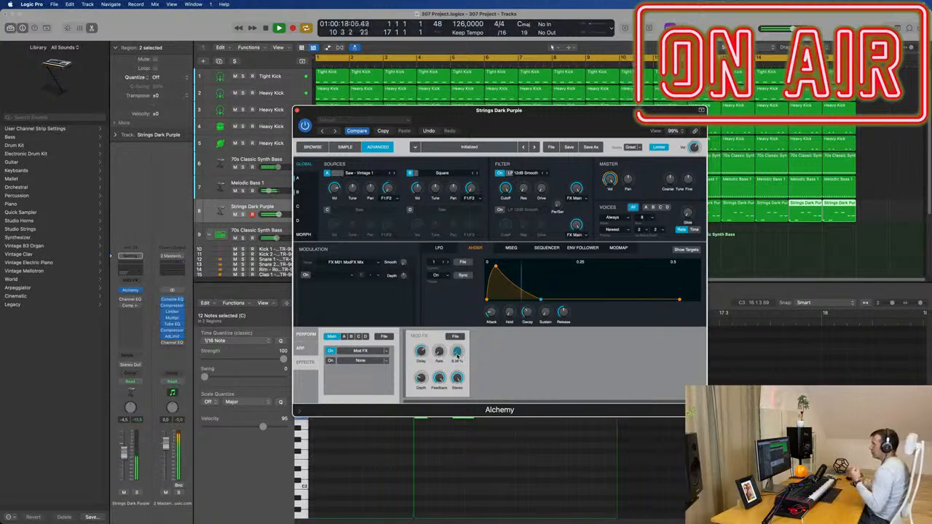
click(386, 362)
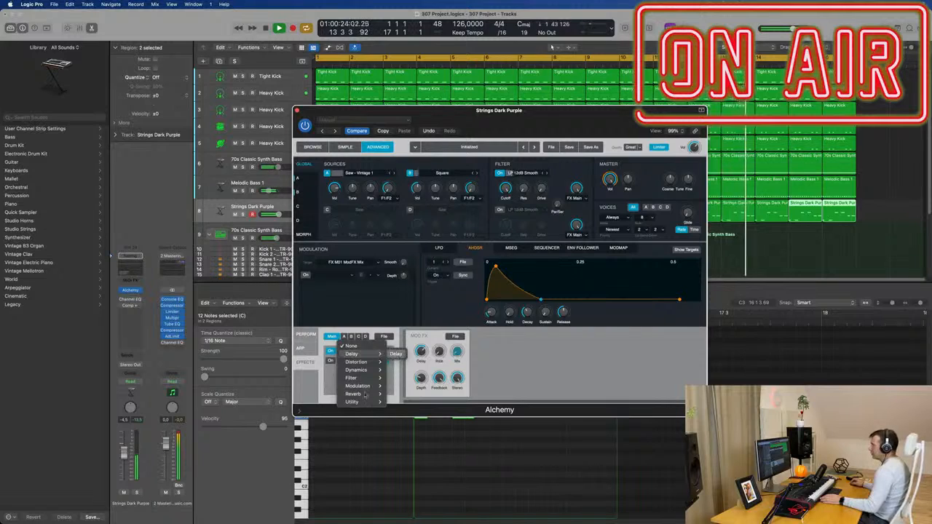
click(397, 354)
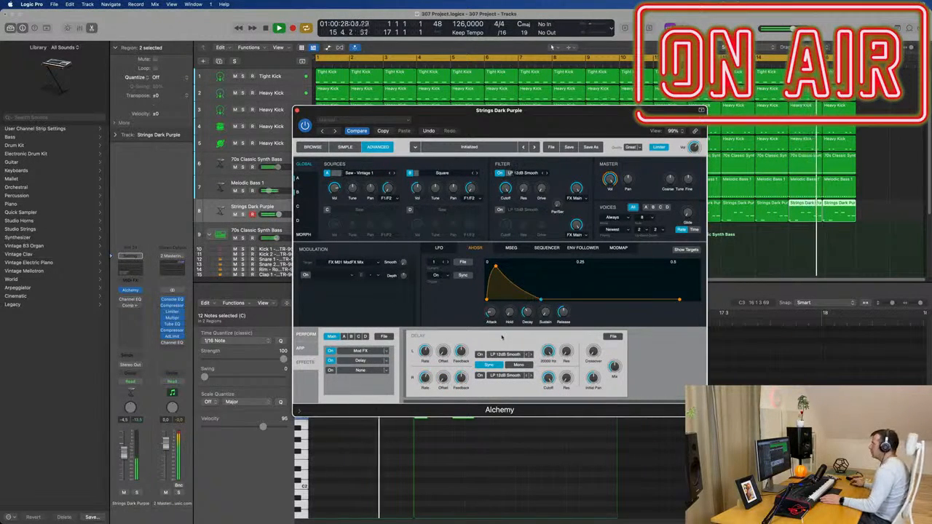
Load the Resonant Feedback preset into the Delay effect and replace it with the Bandpass Ping Pong preset
click(613, 336)
mouse_move(624, 348)
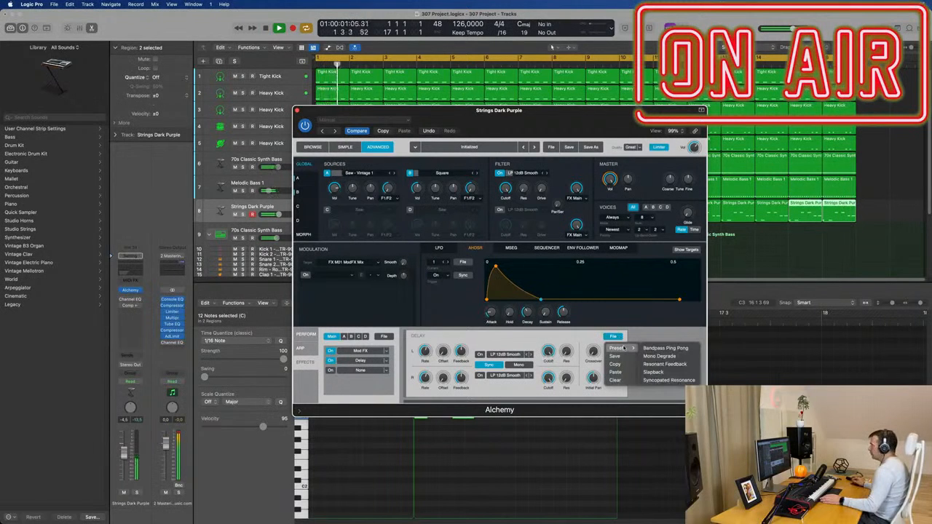
click(663, 364)
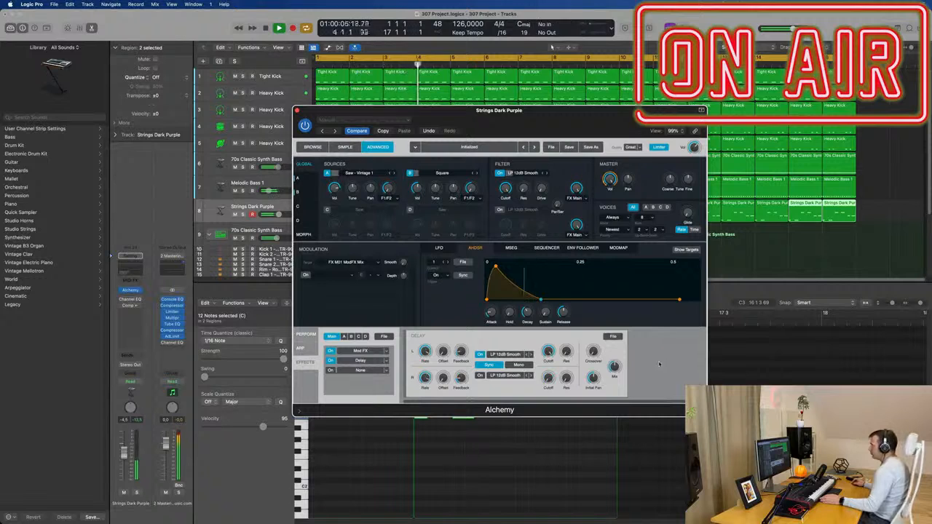
click(614, 336)
mouse_move(619, 348)
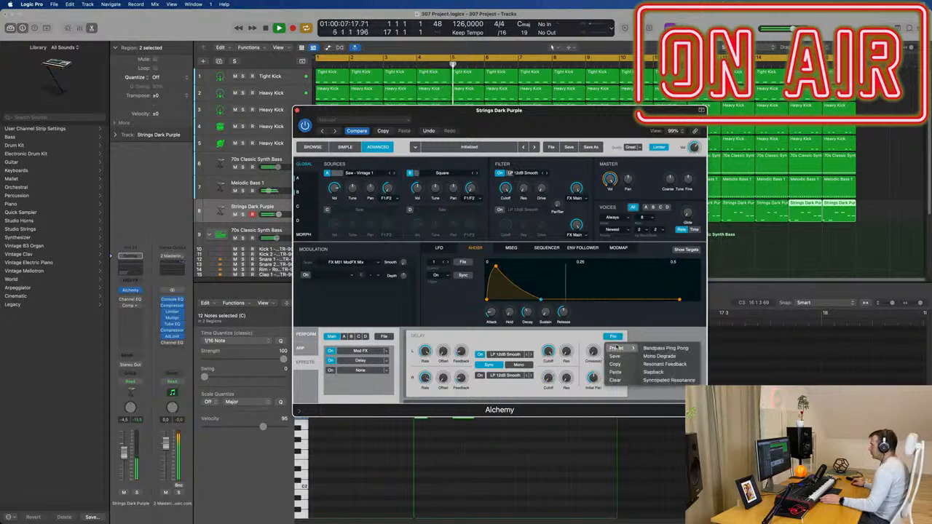
click(670, 349)
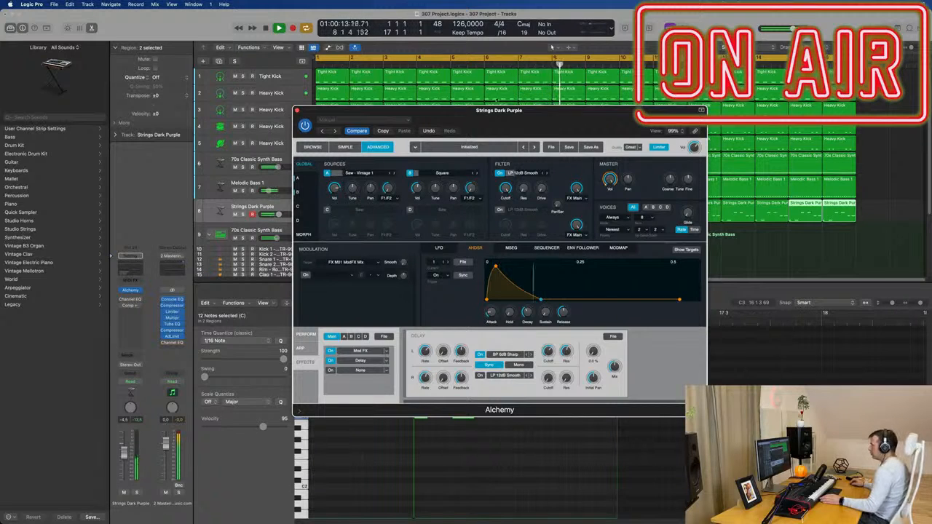
Turn on the compressor in the Strings Dark Purple channel strip
drag(494, 111, 513, 112)
click(118, 322)
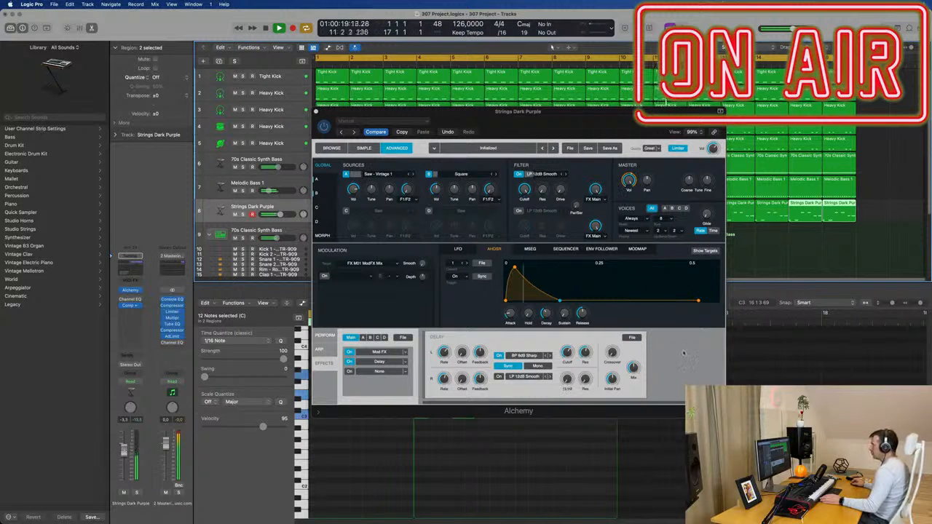
Load the Mono Degrade preset into the Delay effect
click(632, 338)
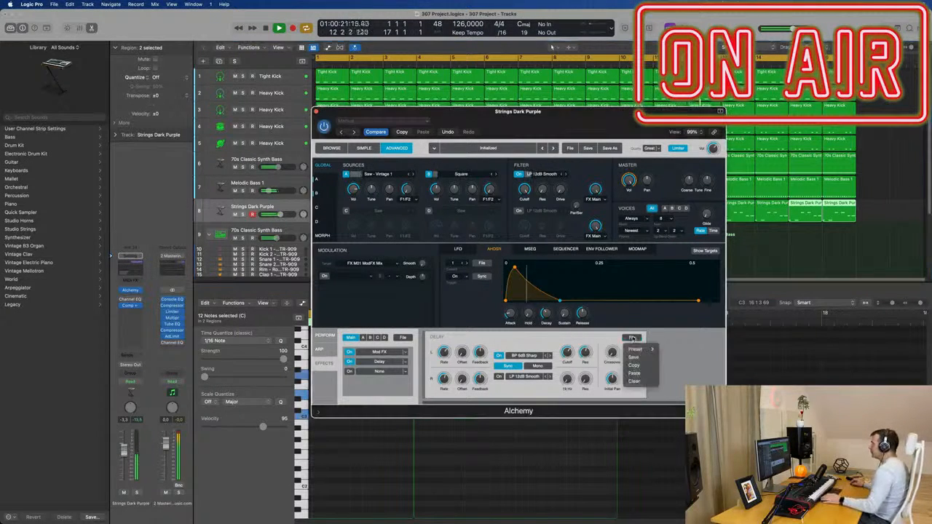
mouse_move(640, 349)
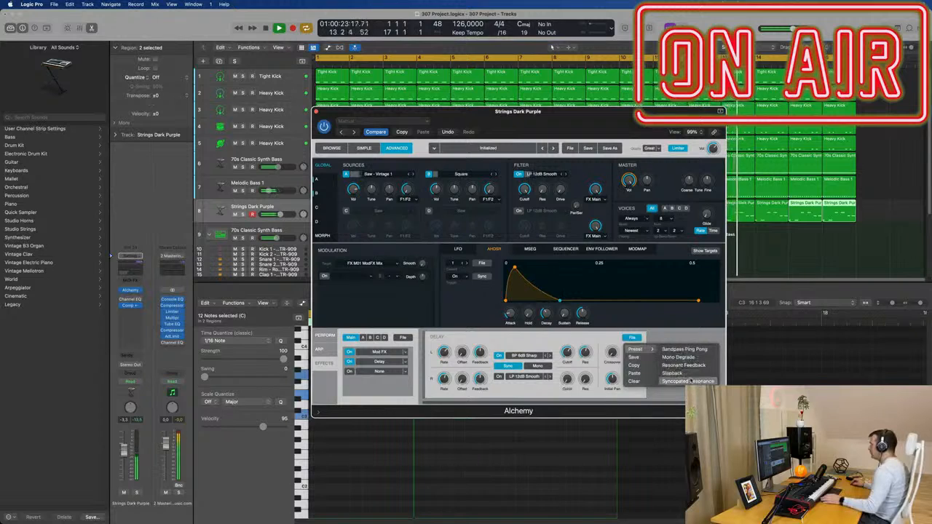
click(677, 357)
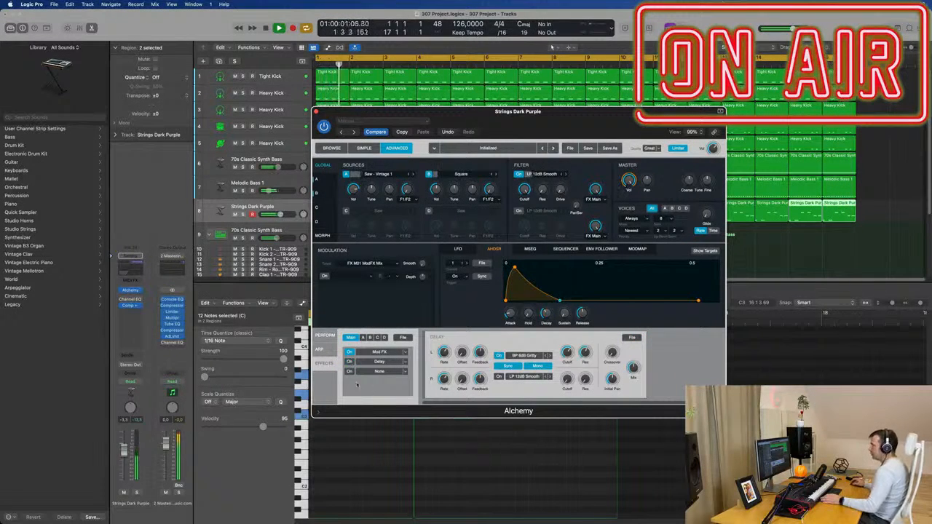
Lower the Strings Dark Purple channel volume to about -7.2 dB and compare the sound with Alchemy's source B off and on
drag(124, 451, 124, 457)
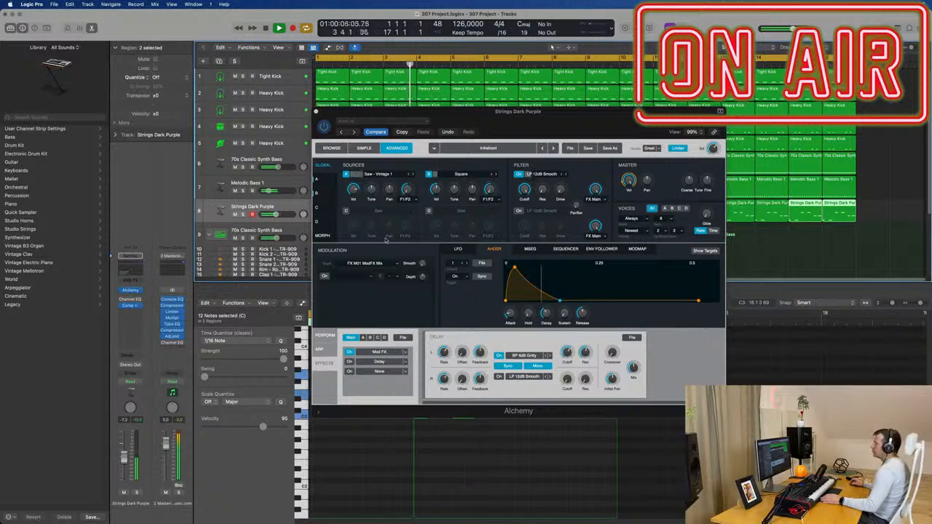
drag(512, 114, 531, 103)
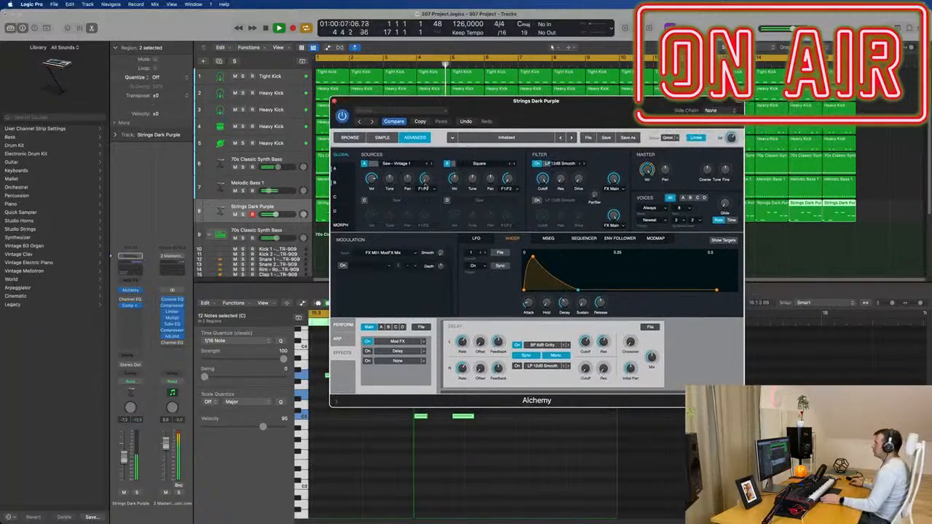
click(447, 164)
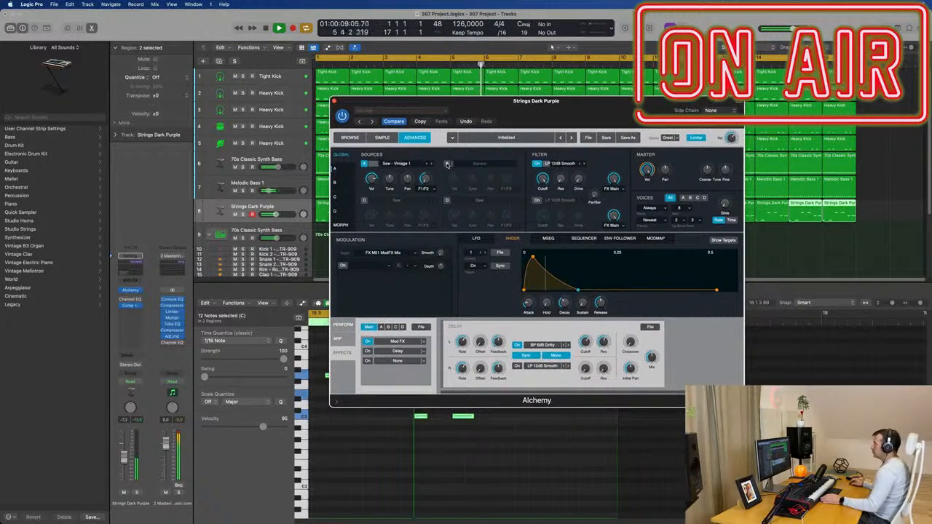
click(448, 163)
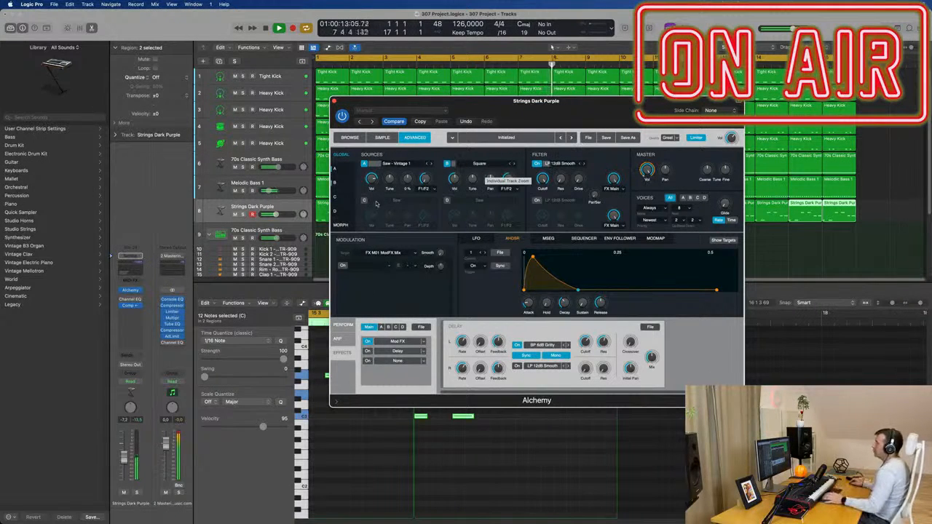
Turn on Alchemy's source C and load the complex VA waveform Metallic 01 into it
click(364, 200)
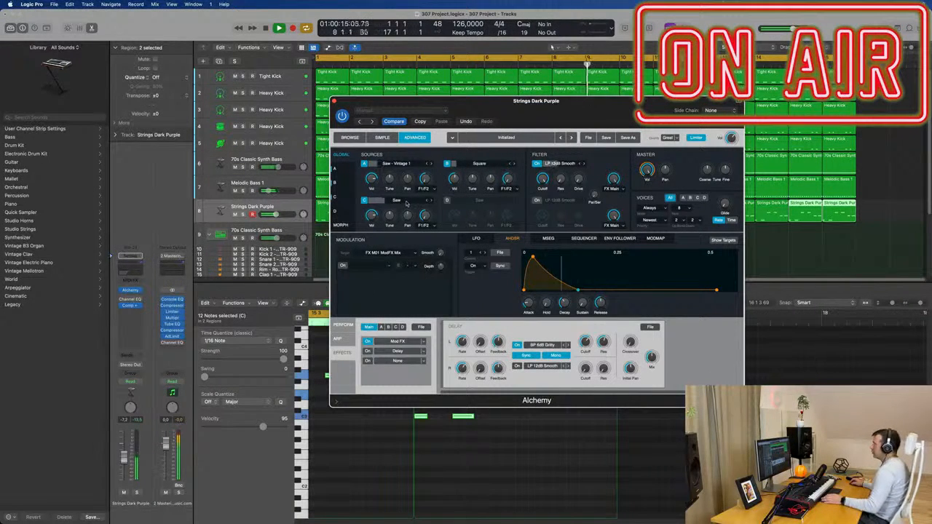
click(411, 202)
mouse_move(405, 220)
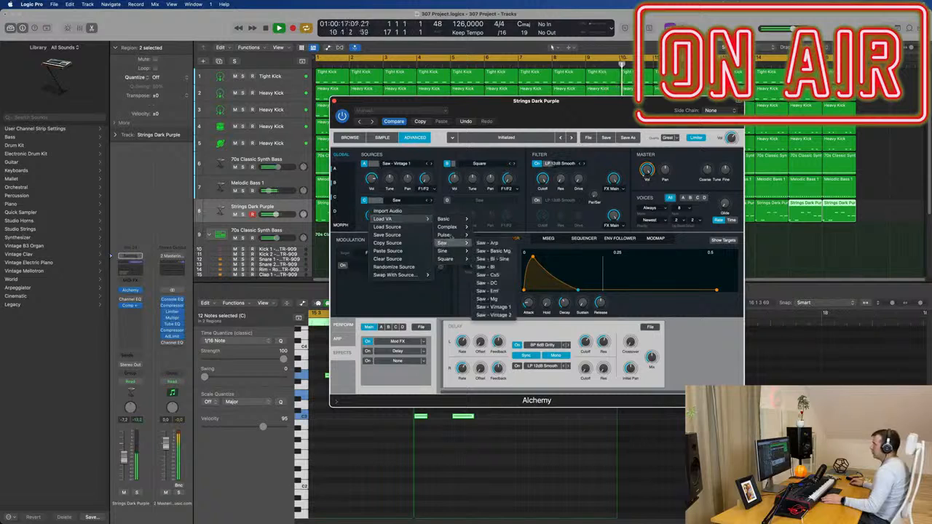
mouse_move(448, 227)
click(488, 196)
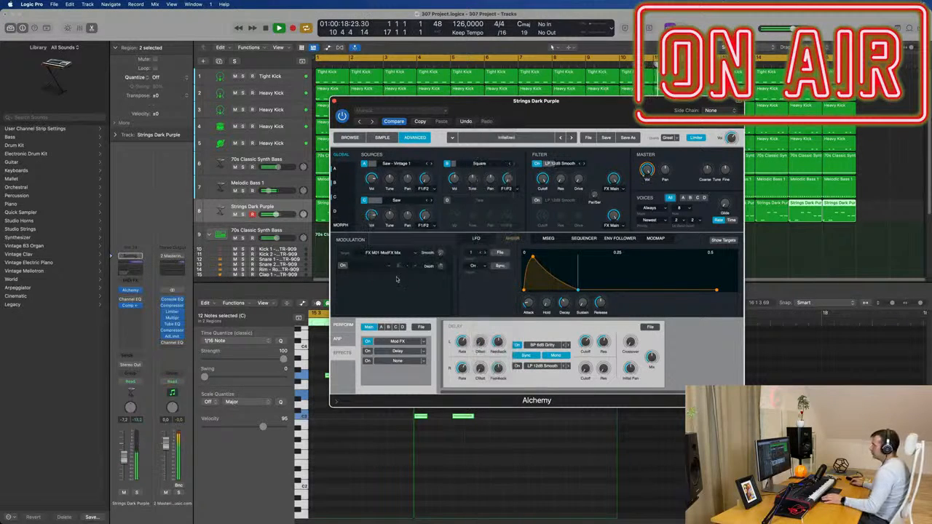
Adjust source C's volume and coarse tuning, and switch its waveform to Metallic 02
drag(371, 215, 377, 193)
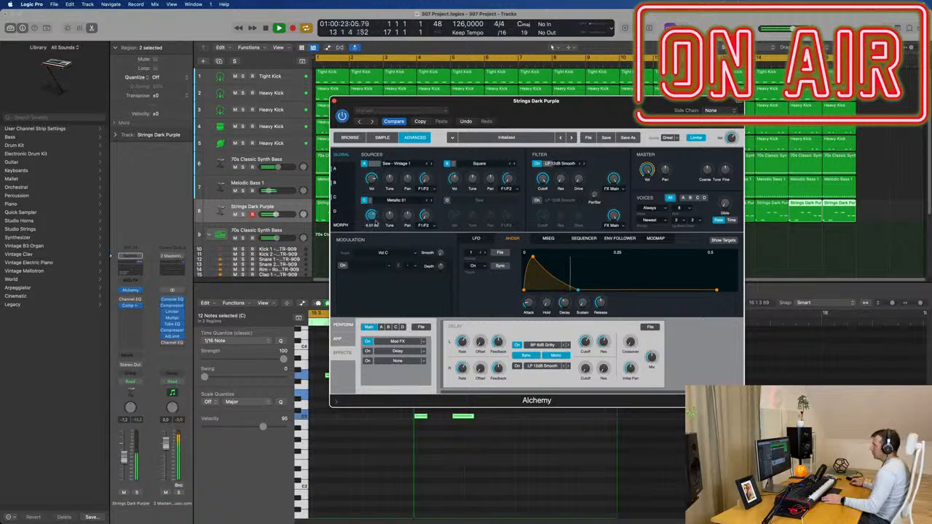
drag(388, 216, 391, 216)
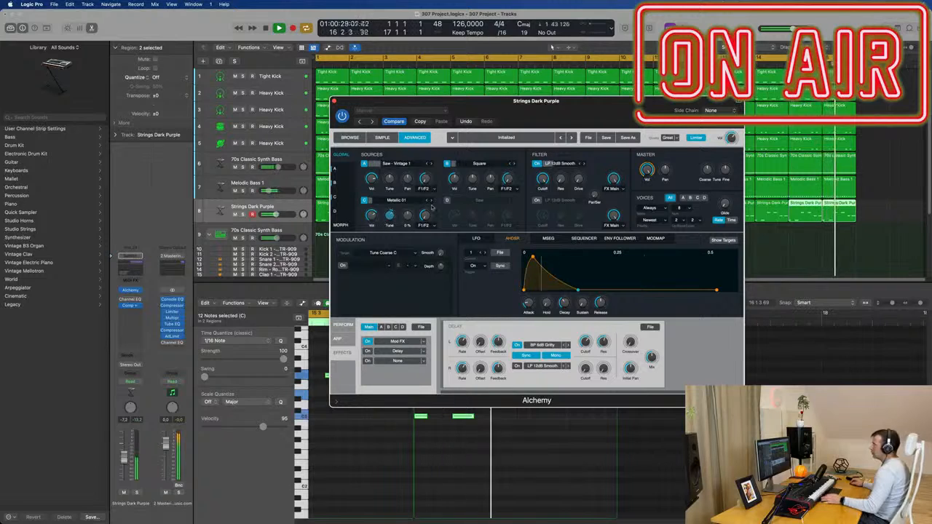
click(371, 215)
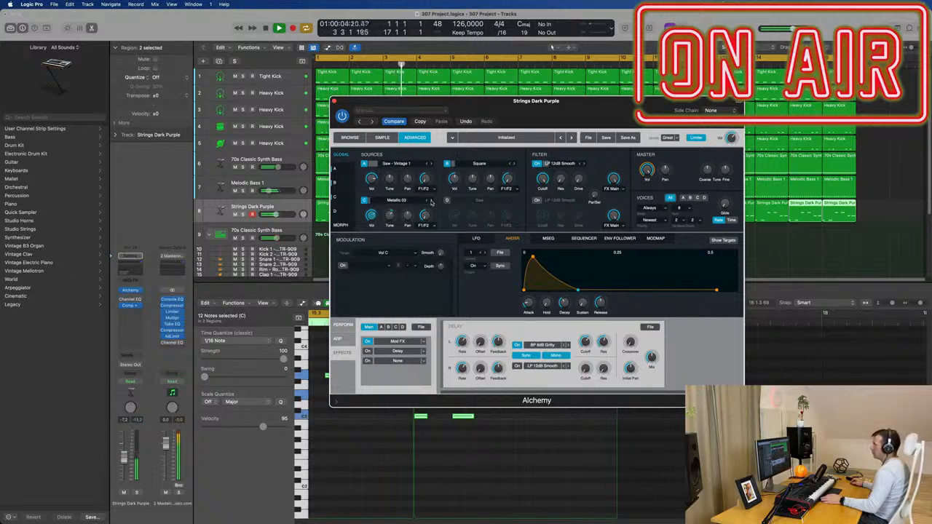
Load the Saw - Arp waveform into source C and adjust its volume
click(426, 201)
mouse_move(425, 218)
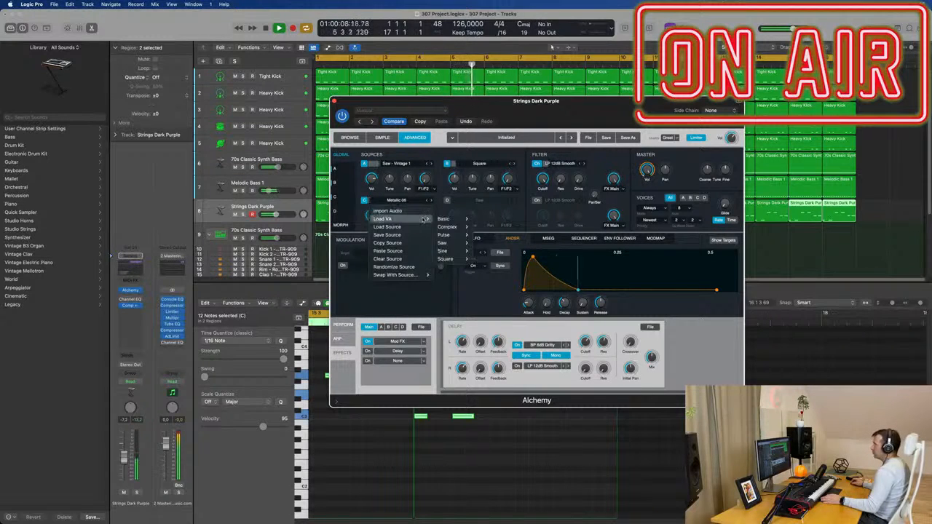
mouse_move(465, 243)
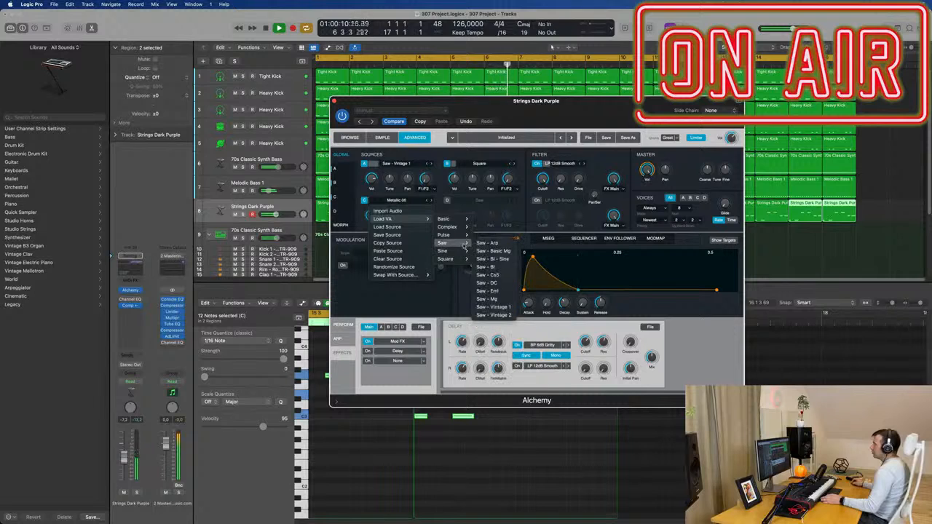
click(419, 199)
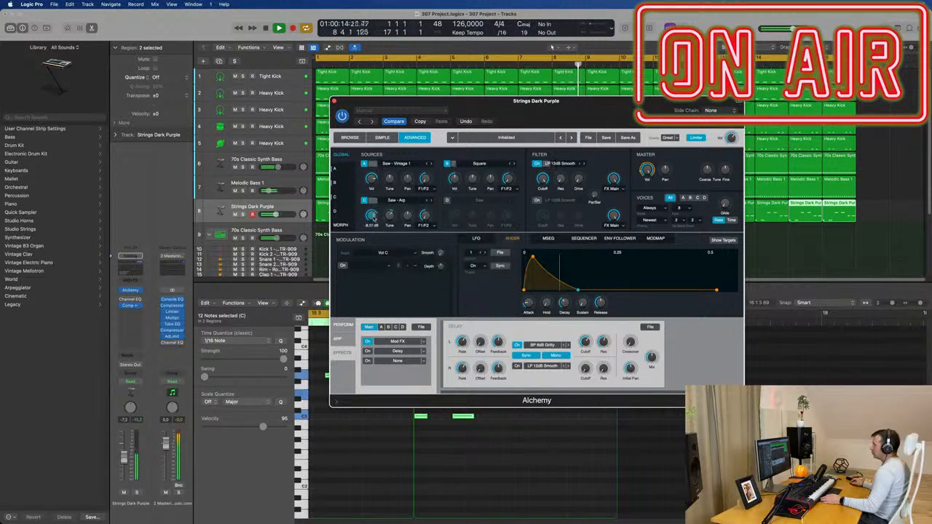
Readjust the Mod FX mix, and clear the Delay effect's settings and fine-tune its mix
click(386, 347)
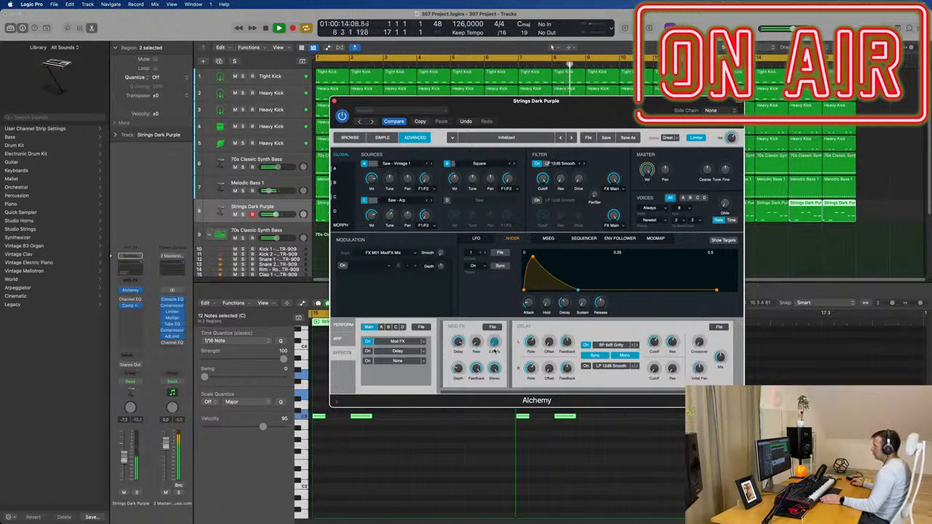
click(399, 352)
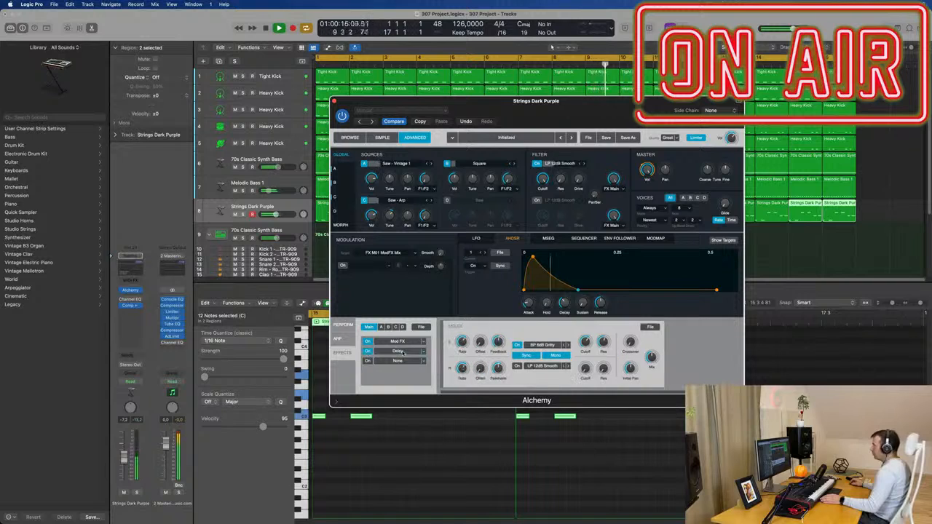
click(650, 328)
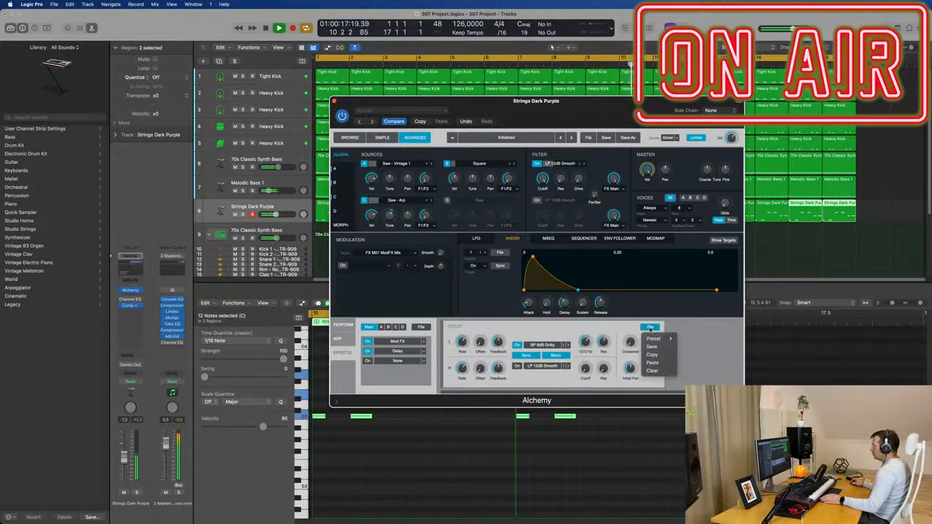
click(658, 371)
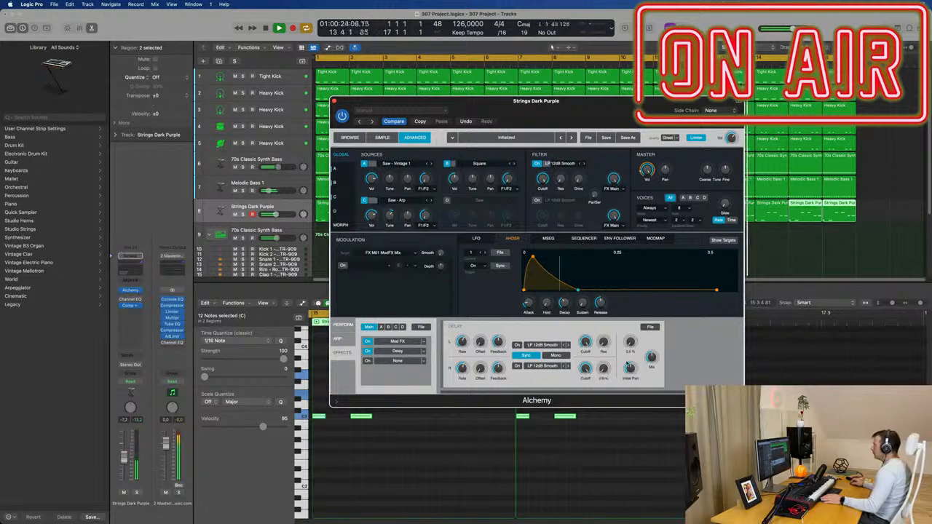
mouse_move(653, 357)
mouse_down()
mouse_move(654, 374)
mouse_move(652, 354)
mouse_up()
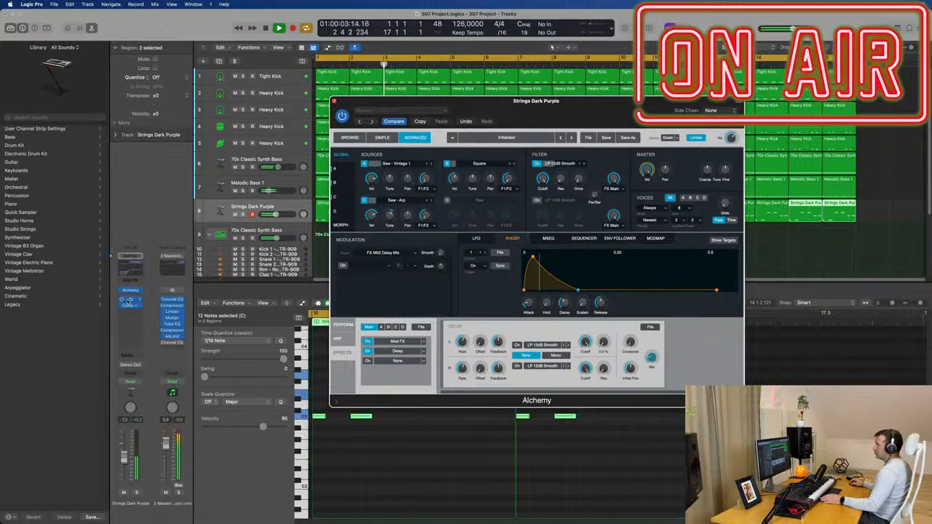
Turn on the Channel EQ on the Strings Dark Purple track, check its low-cut curve and close it
click(128, 301)
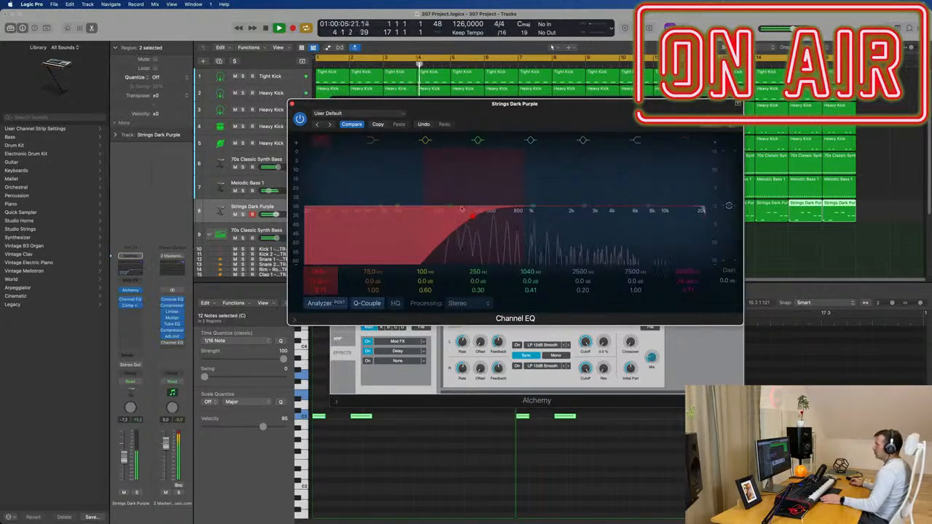
click(292, 104)
drag(622, 105, 619, 118)
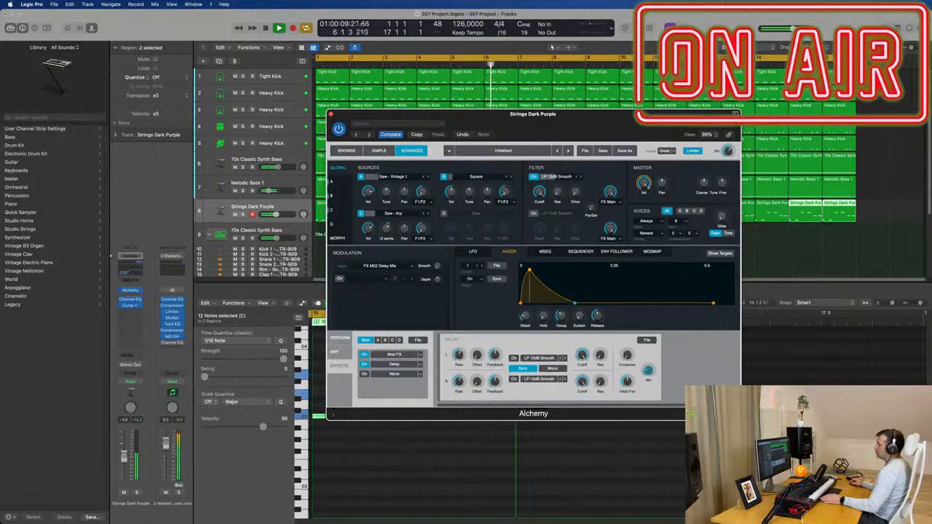
Move Alchemy clear of the Piano Roll, transpose all notes in the two open regions down an octave and replay from the start
drag(510, 114, 879, 142)
click(462, 461)
key(super+a)
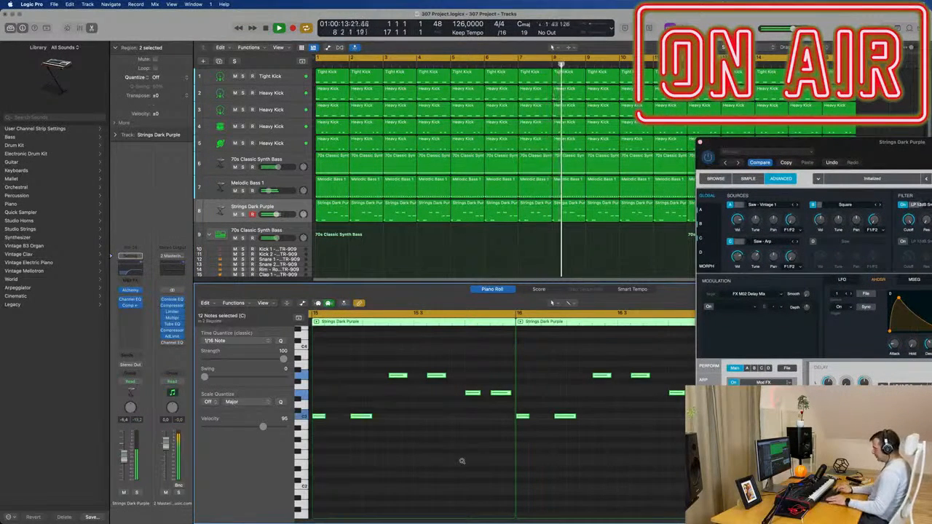
key(alt+shift+Down)
key(Return)
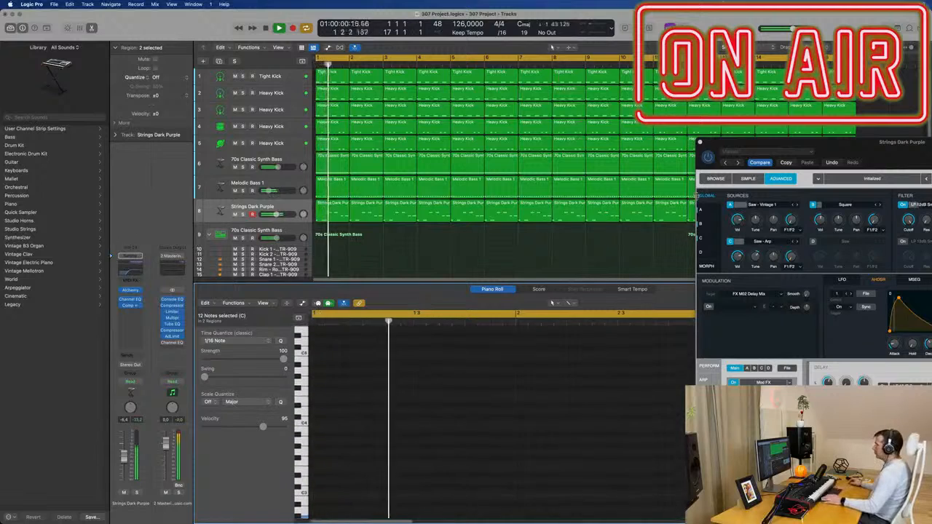
Select every Strings Dark Purple region and try transposing all their notes by an octave
click(284, 210)
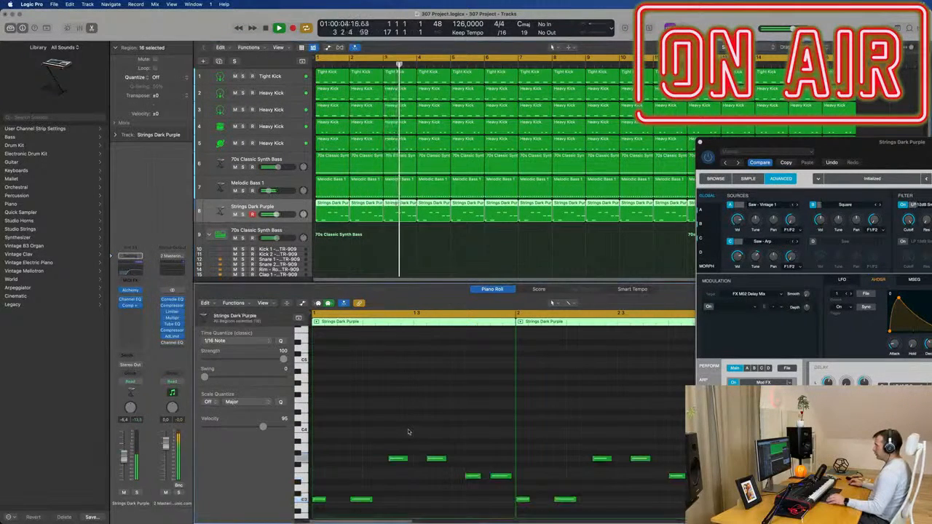
key(super+a)
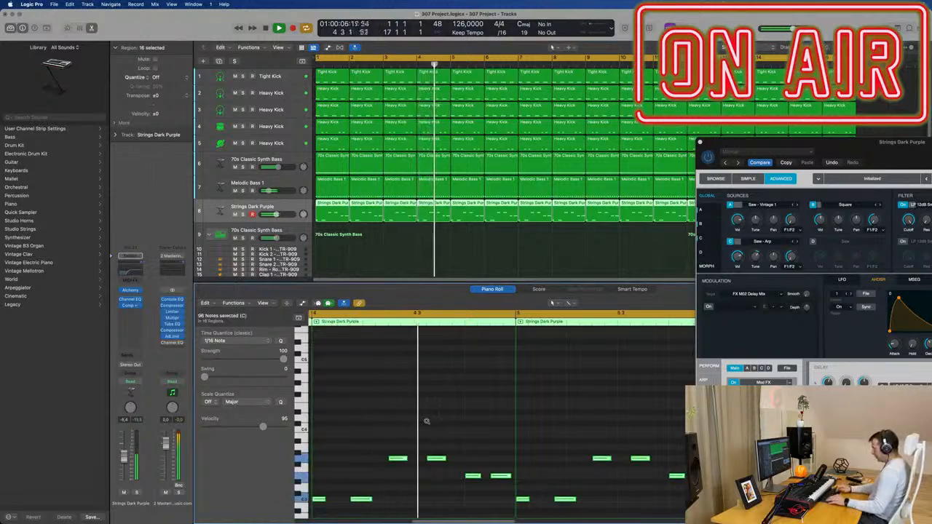
key(alt+shift+Down)
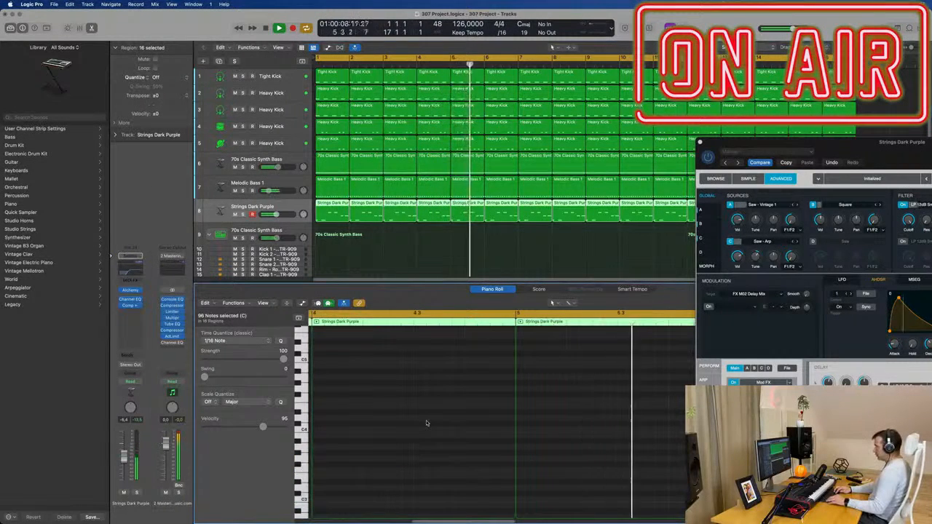
scroll(427, 423, down, 10)
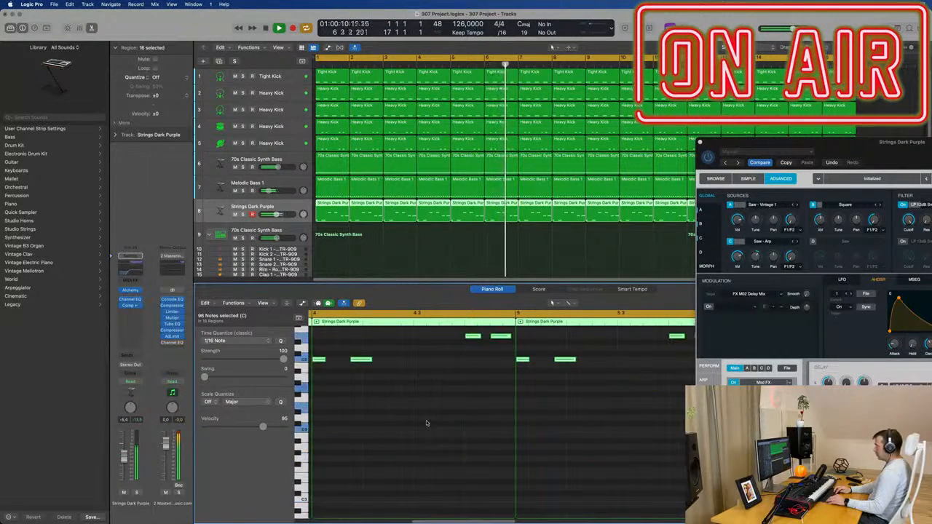
scroll(426, 423, up, 5)
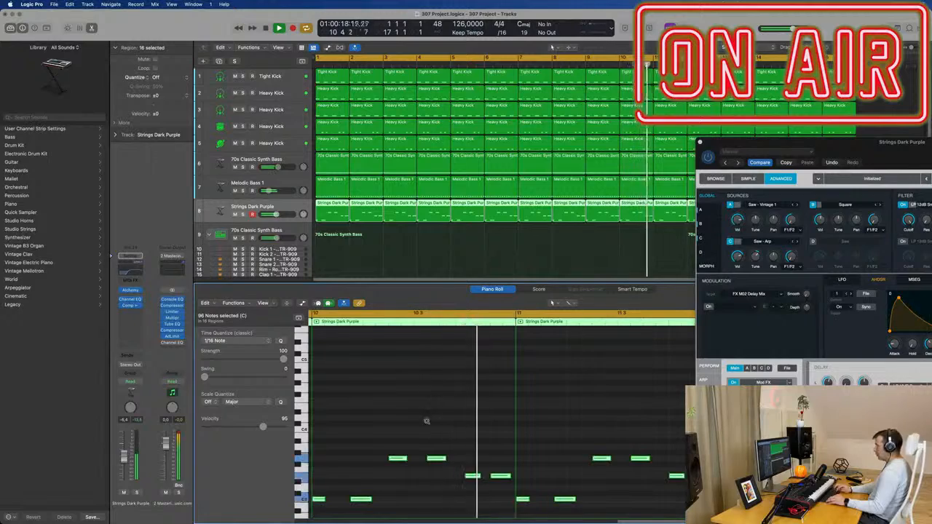
Close Alchemy and create a new instrument track below Strings Dark Purple that duplicates its channel settings
drag(705, 144, 413, 121)
click(410, 119)
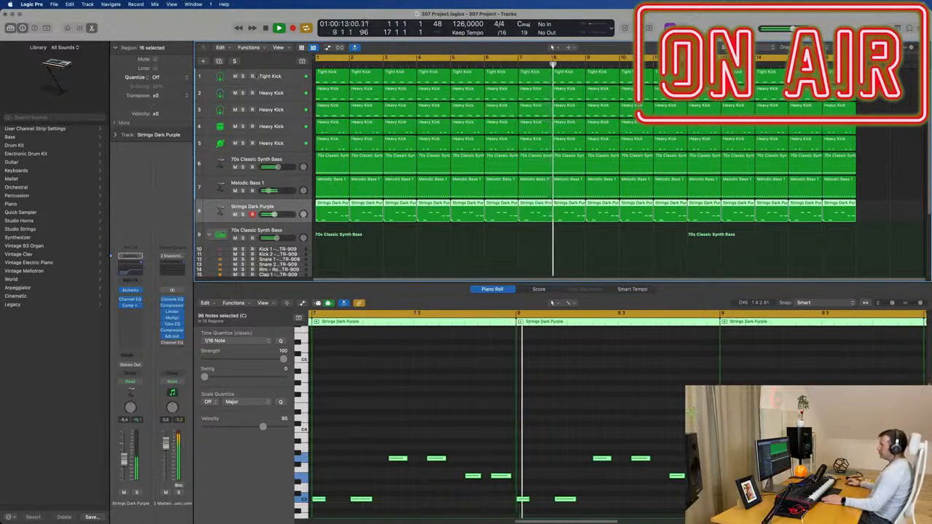
key(alt+super+s)
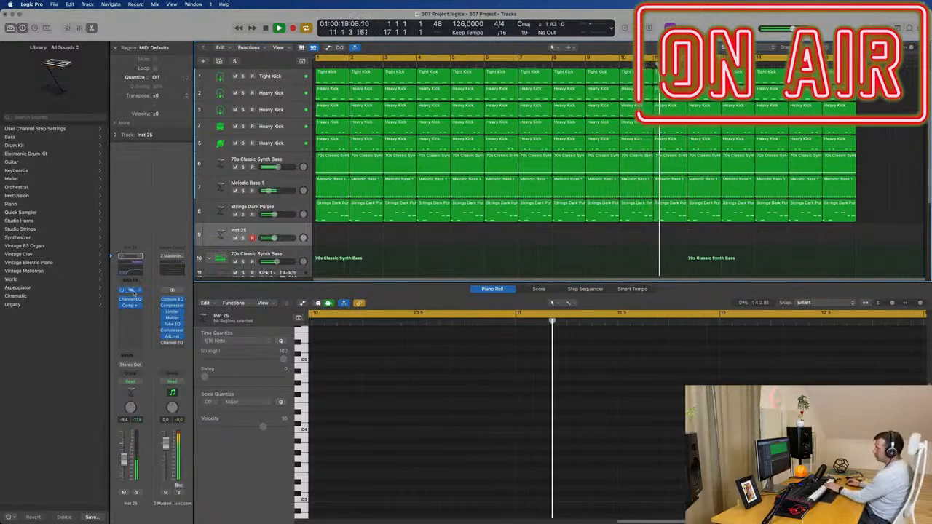
Open Alchemy on the Inst 25 track, remove the AHDSR envelope's attack and lengthen its decay to about 0.5 s
click(129, 290)
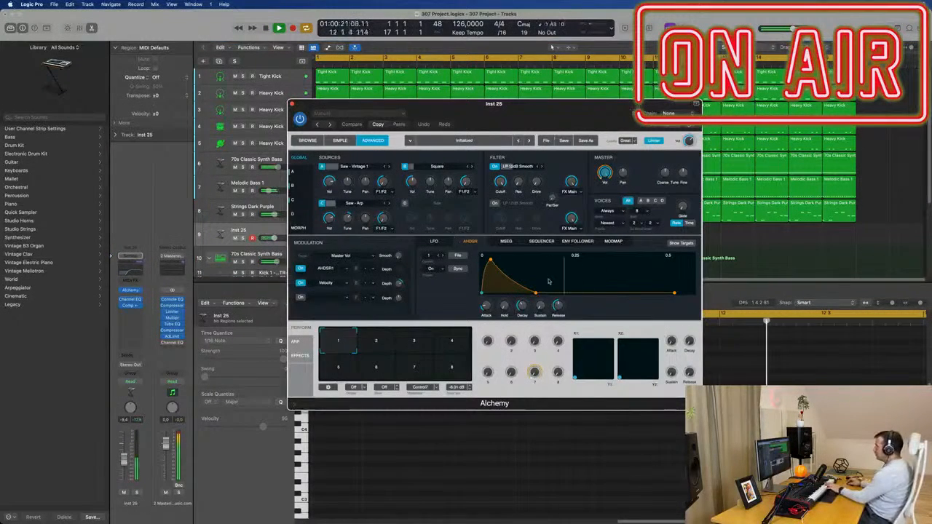
drag(536, 293, 594, 293)
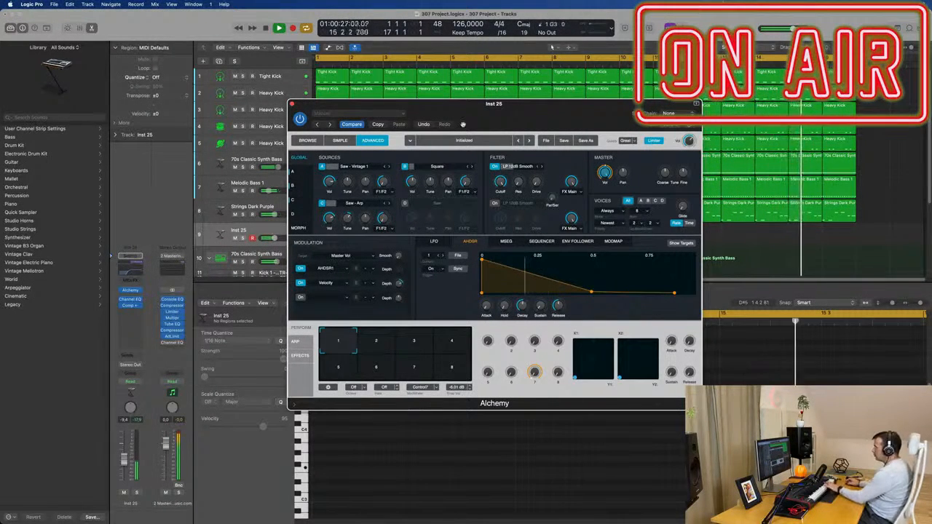
Load the basic Saw waveform into source A
click(371, 167)
mouse_move(368, 184)
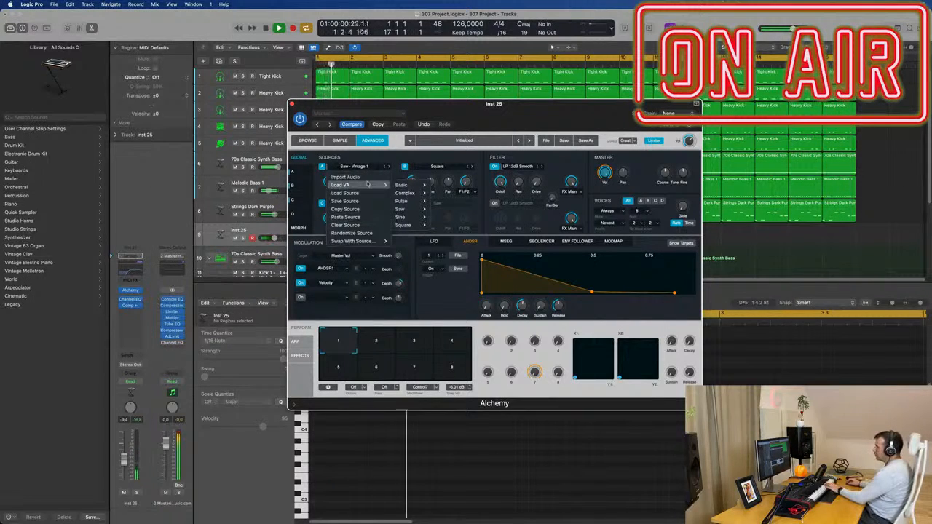
mouse_move(404, 185)
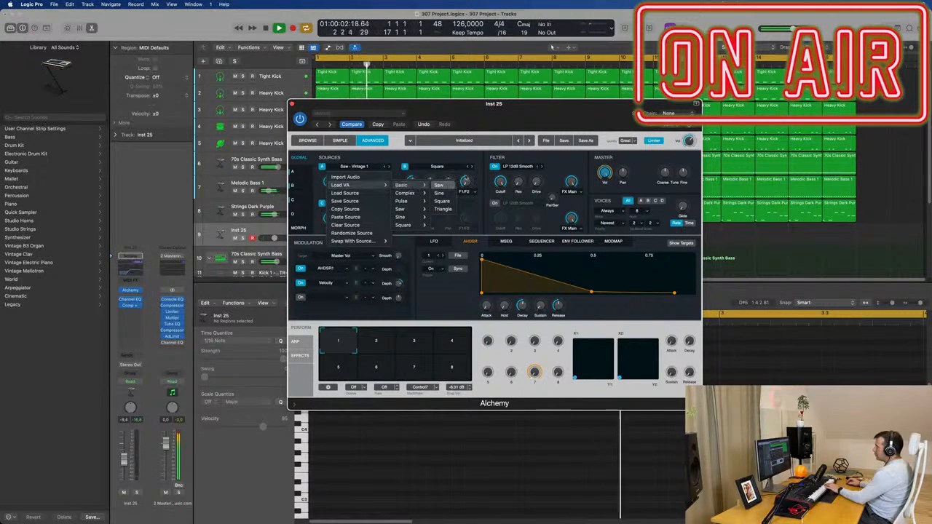
click(463, 184)
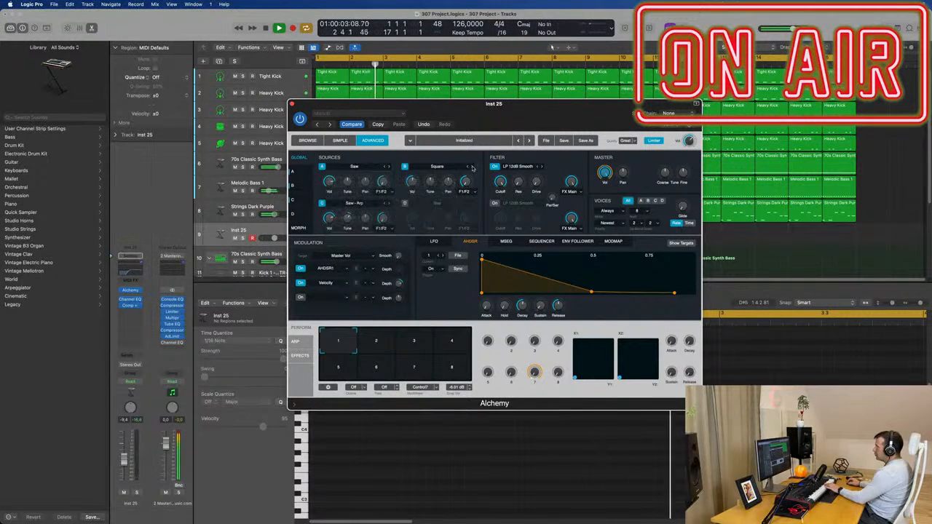
Try the next waveform in source B, settle on the basic Saw waveform and lower its tuning
click(470, 168)
click(471, 168)
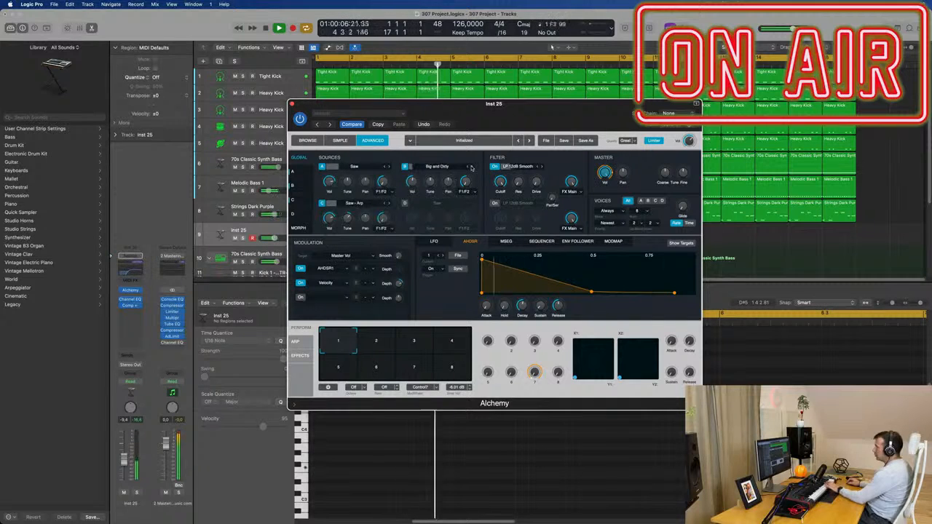
click(437, 167)
mouse_move(426, 185)
mouse_move(486, 185)
click(523, 185)
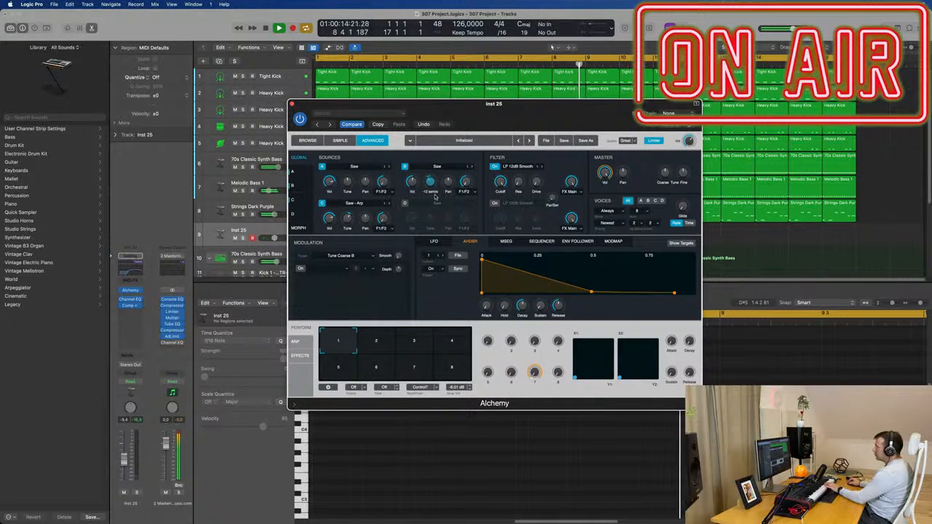
Turn off the low-cut band in the Inst 25 track's Channel EQ
click(130, 299)
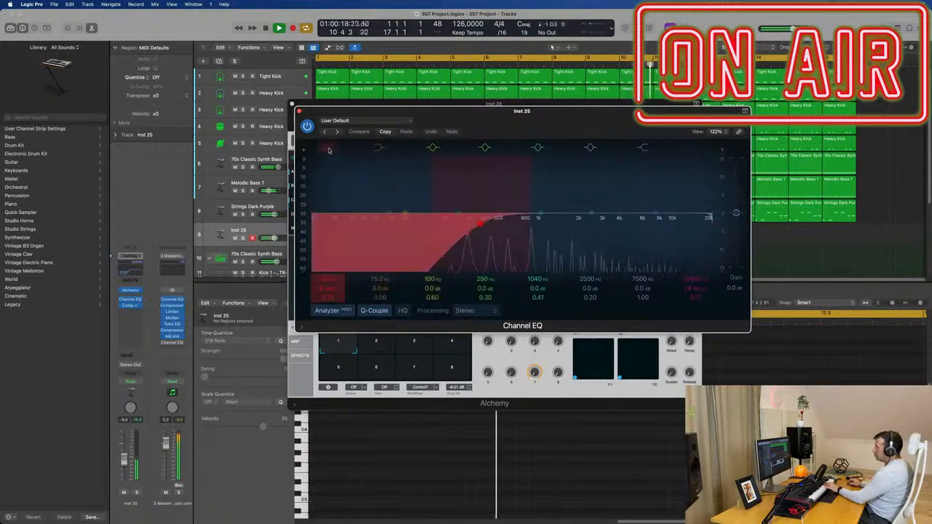
click(299, 111)
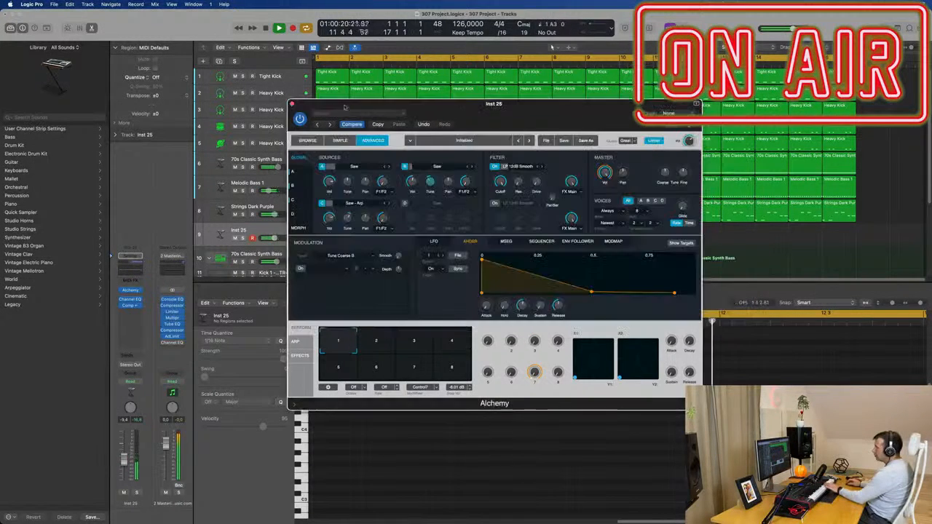
Switch off Alchemy's source C and lengthen the AHDSR envelope's decay to about 2.5 s
drag(325, 109, 358, 111)
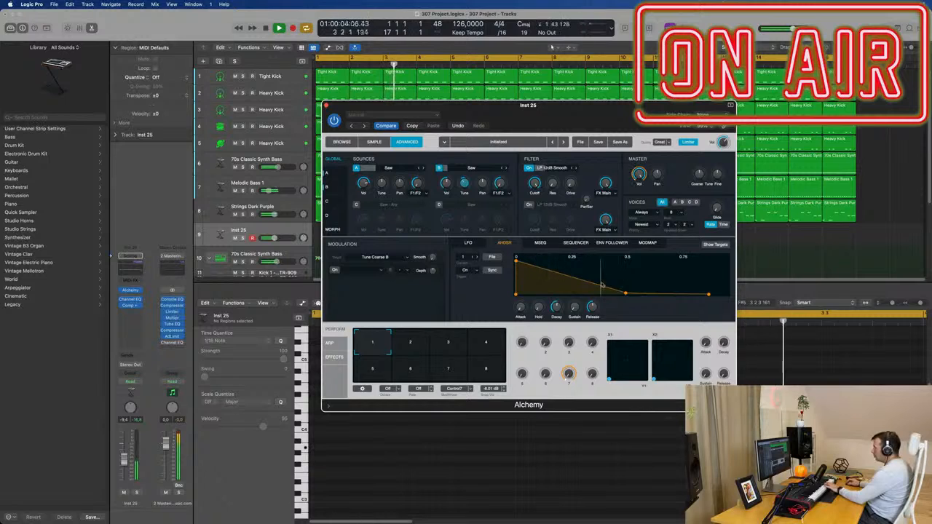
drag(625, 293, 653, 297)
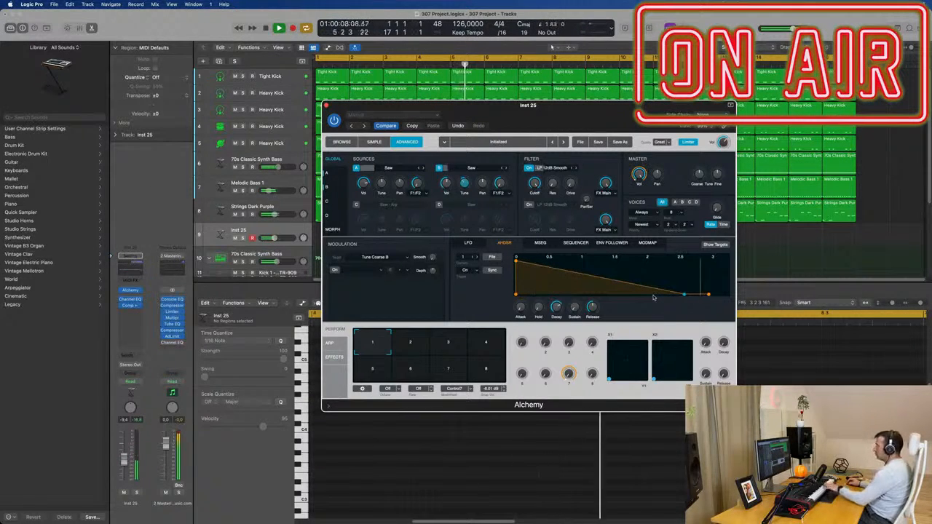
drag(568, 119, 534, 123)
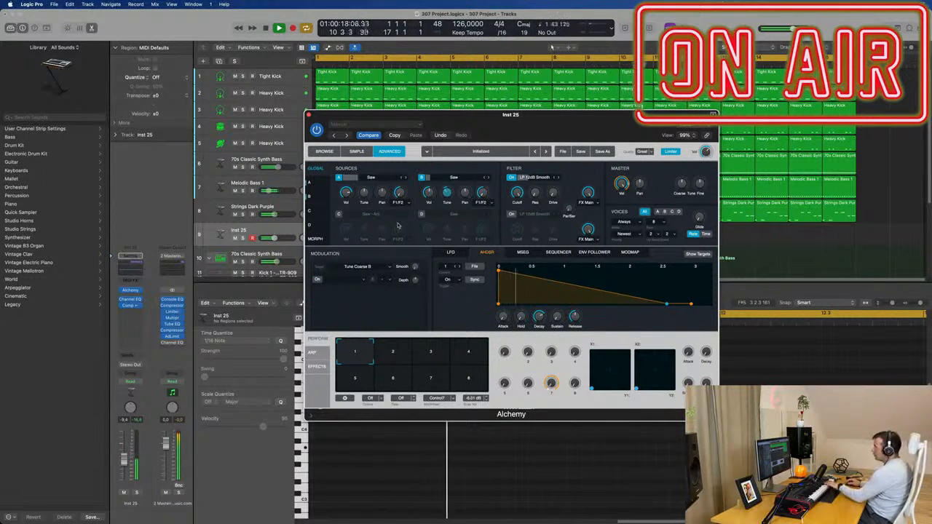
Assign LFO1 (Sine) to modulate source B's coarse tuning and raise the modulation depth
click(318, 282)
click(350, 280)
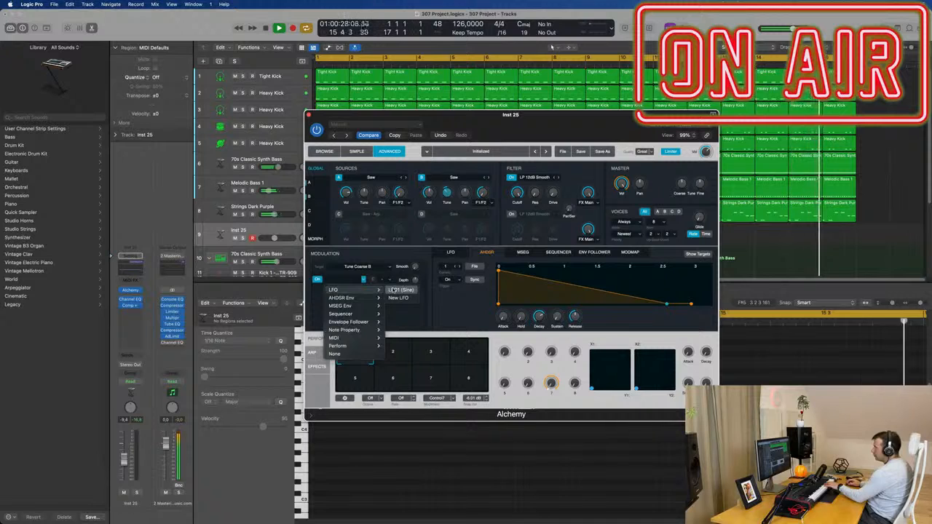
click(399, 290)
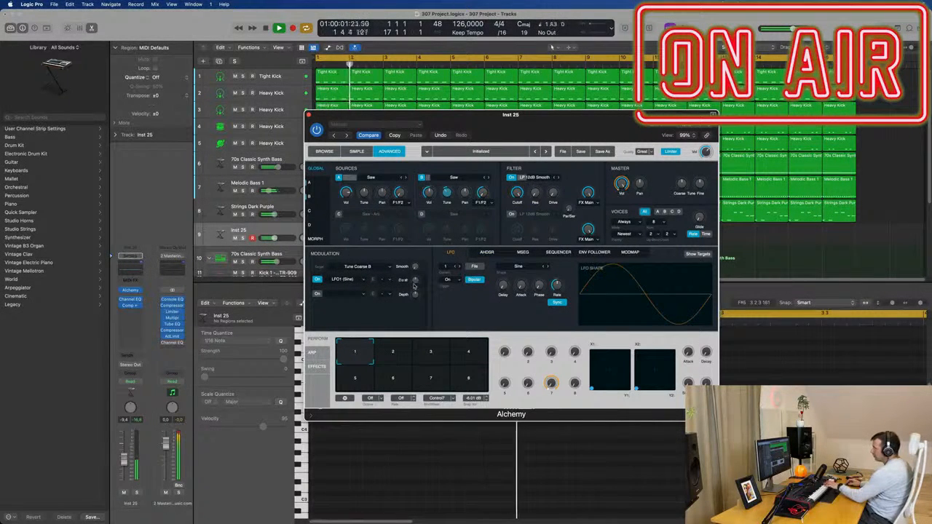
drag(416, 282, 417, 279)
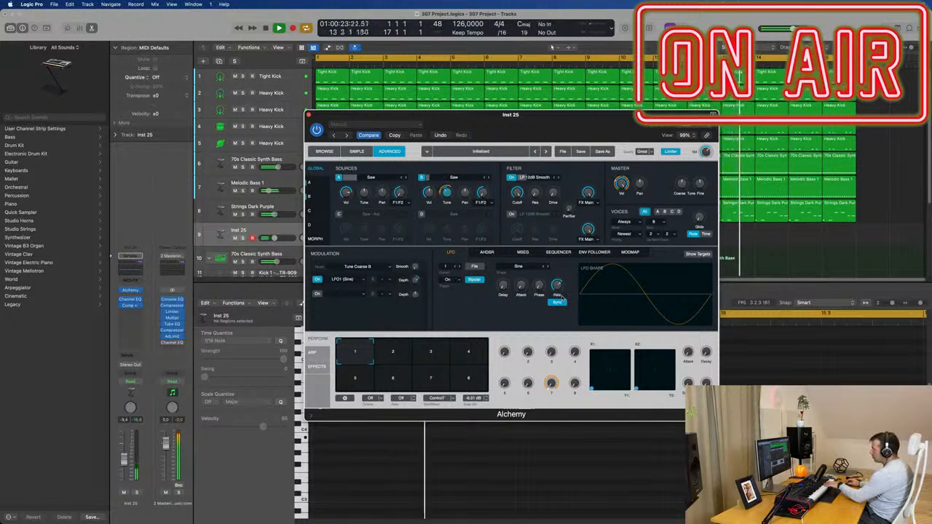
Change LFO1's shape to Square and readjust its modulation depth on source B's tuning, leaving the trigger On
click(546, 267)
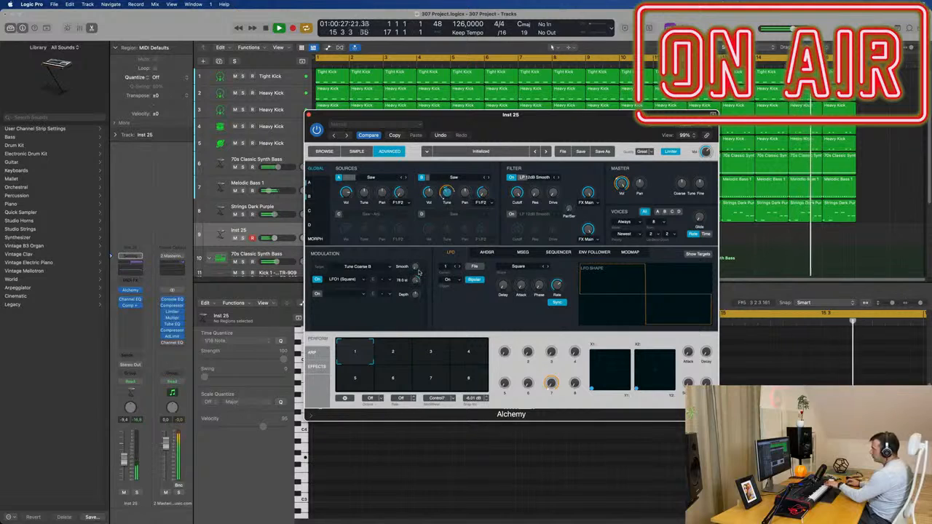
mouse_move(416, 281)
mouse_down()
mouse_move(417, 313)
mouse_move(426, 260)
mouse_move(424, 288)
mouse_up()
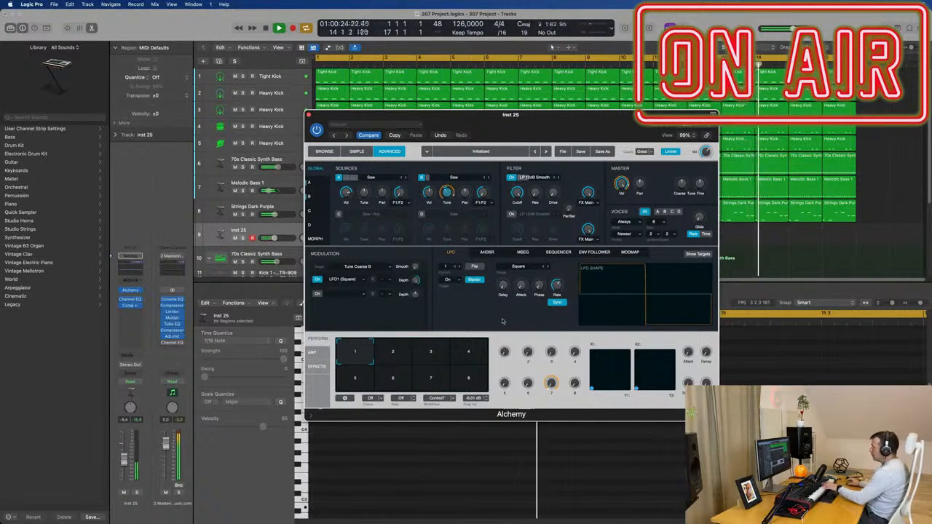
click(448, 280)
click(450, 281)
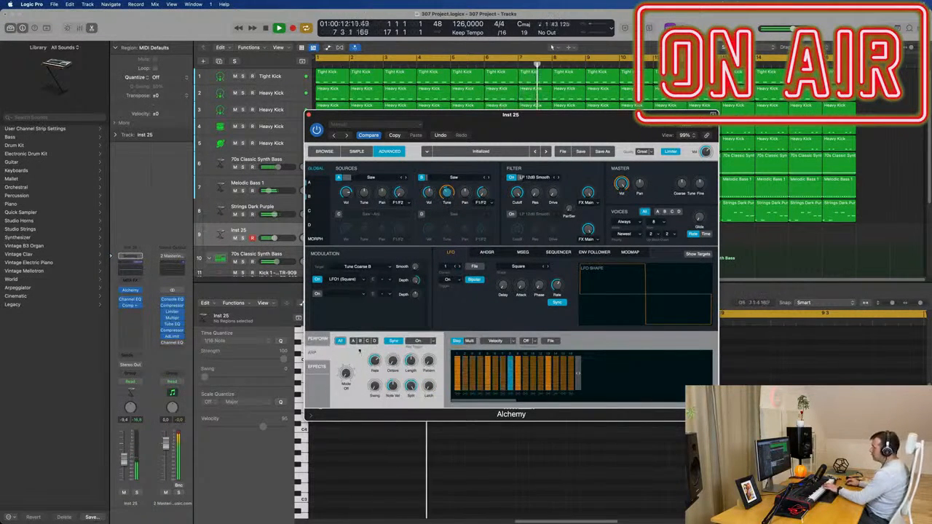
Turn off the Mod FX effect and replace the Delay with a Convolution Reverb
click(317, 366)
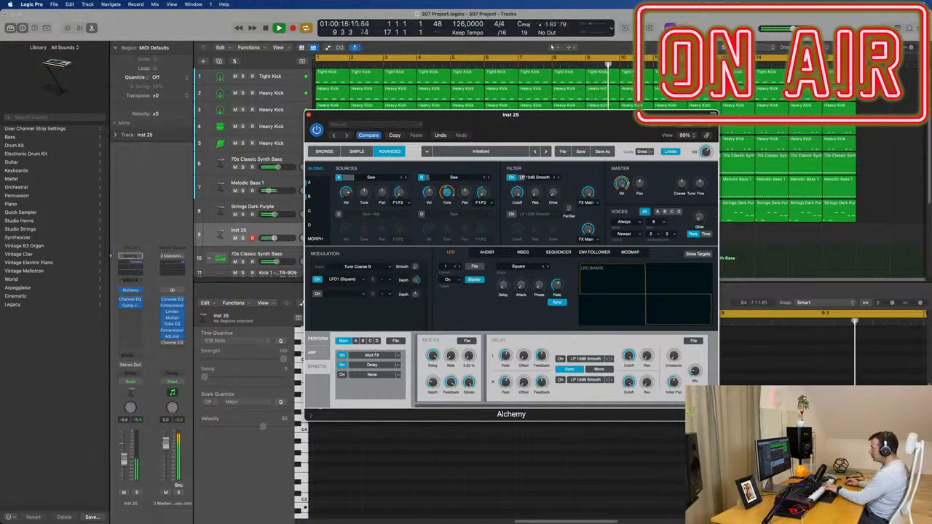
click(343, 356)
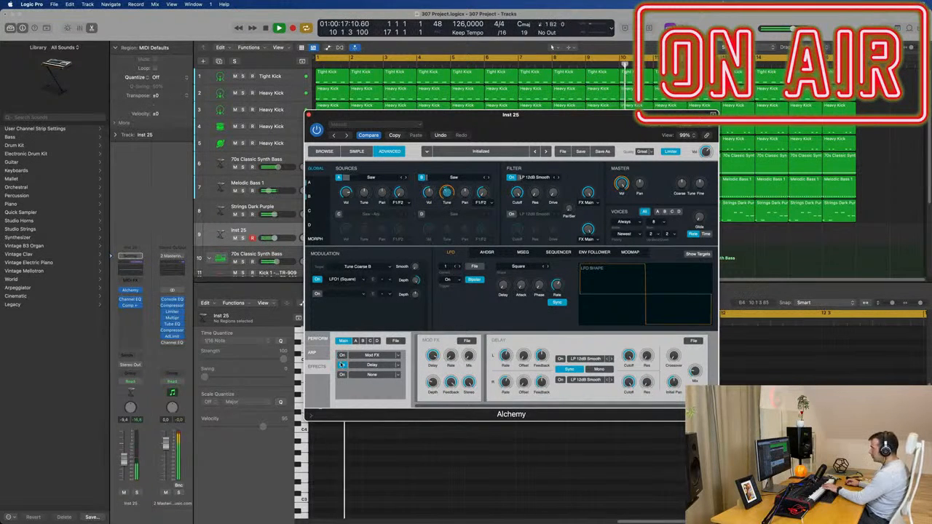
click(398, 365)
mouse_move(379, 399)
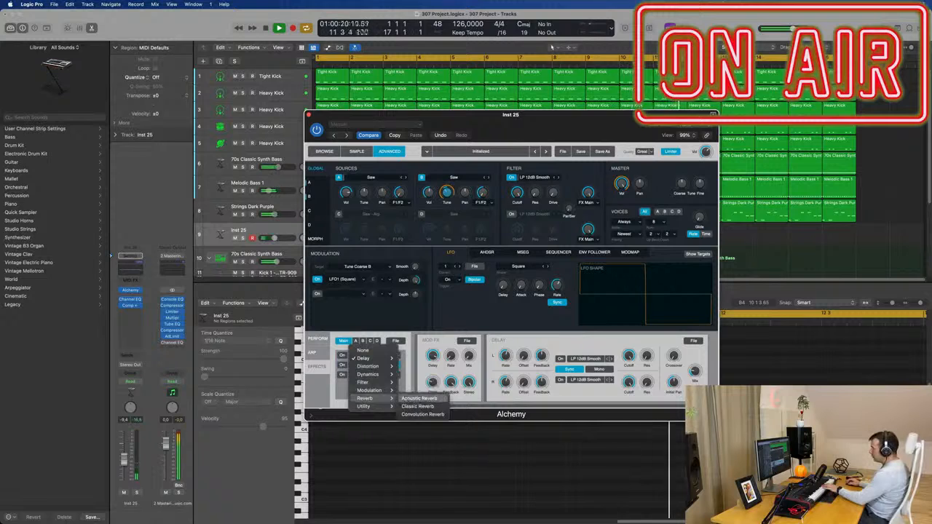
click(426, 414)
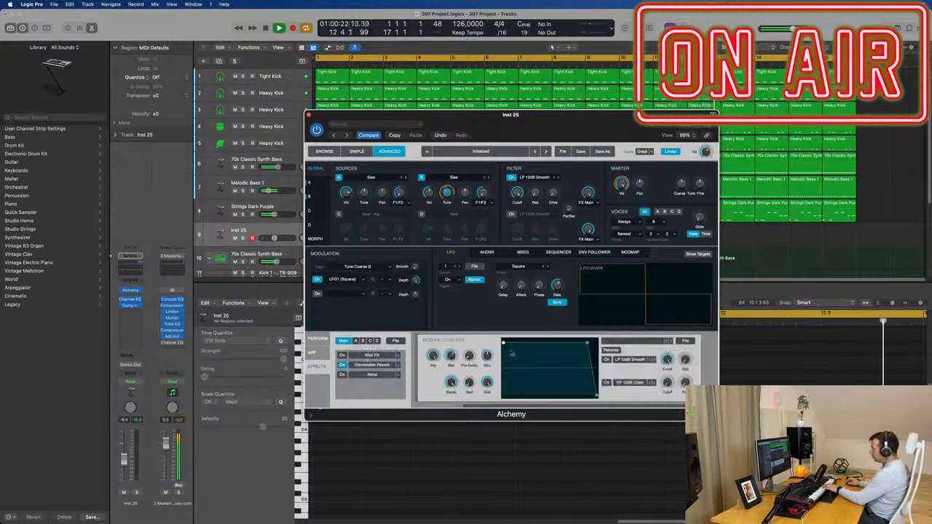
Load the Nice Cave preset into the Convolution Reverb and adjust its wet level
click(691, 341)
mouse_move(690, 353)
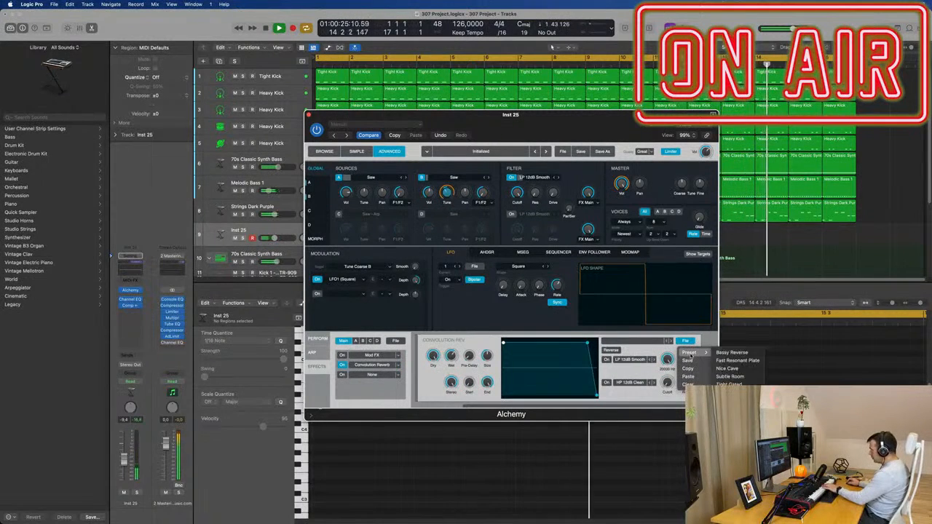
click(730, 369)
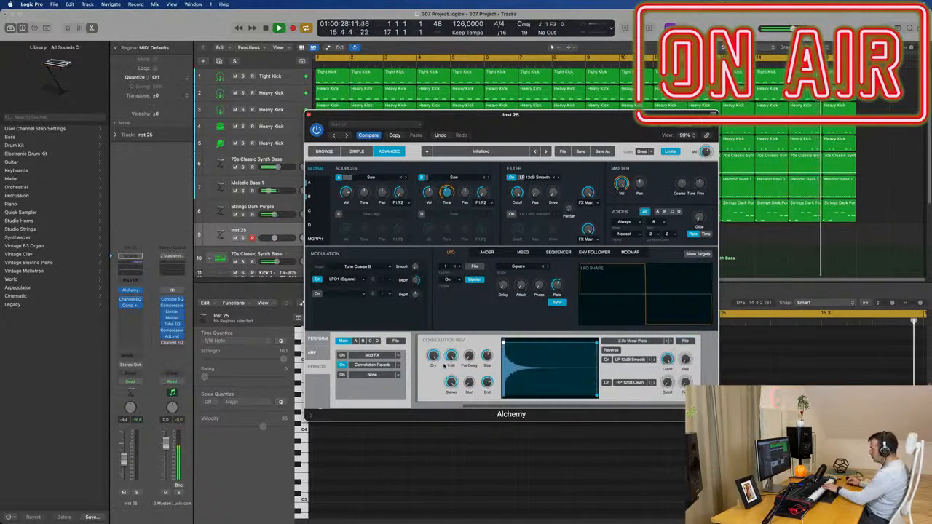
Reposition the Alchemy window and stop and restart playback to audition the Inst 25 sound alone and with the track
drag(593, 124, 671, 148)
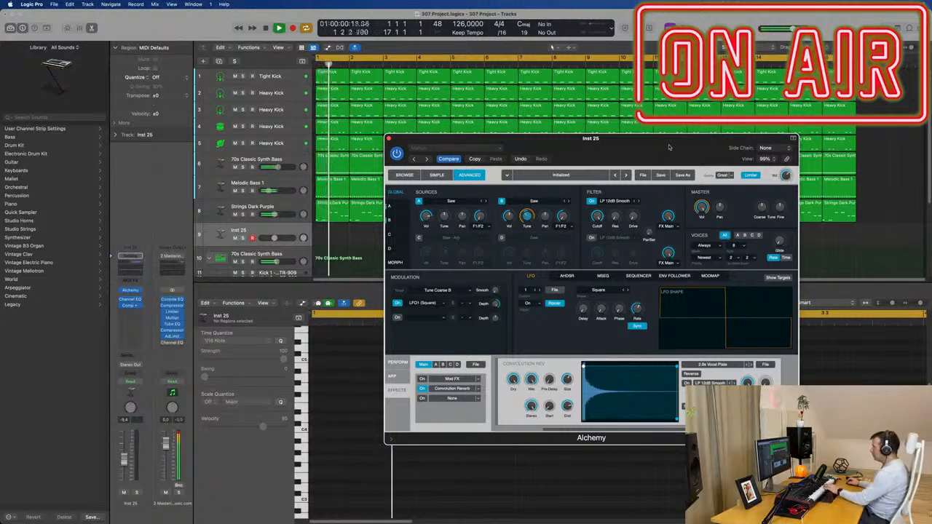
key(space)
drag(663, 151, 594, 144)
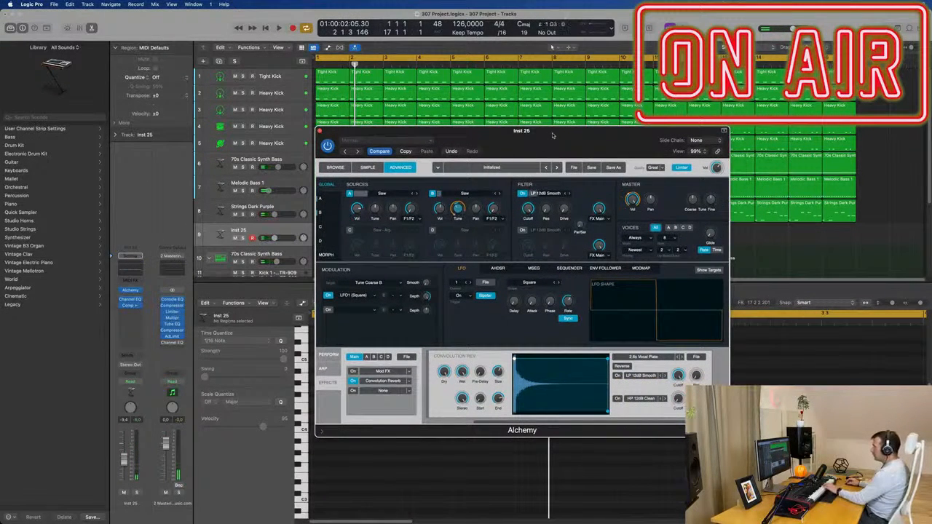
key(space)
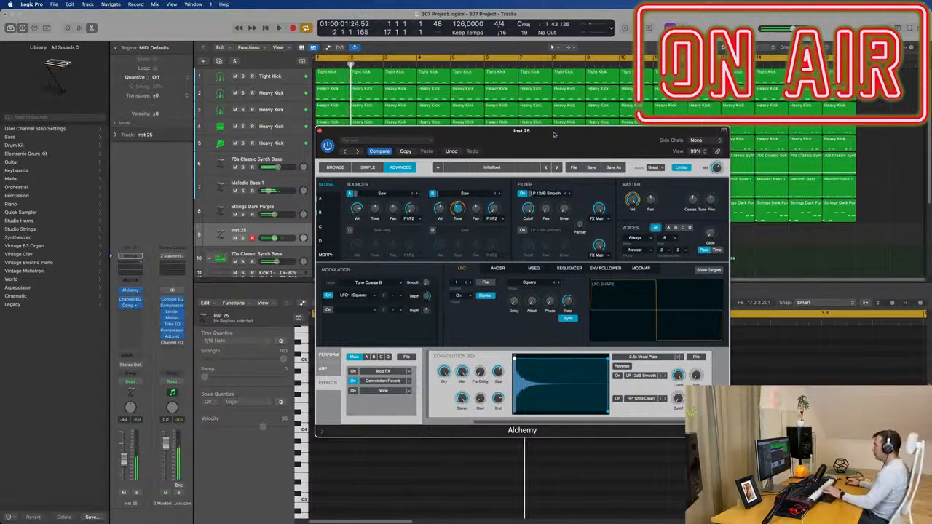
drag(556, 134, 540, 150)
key(space)
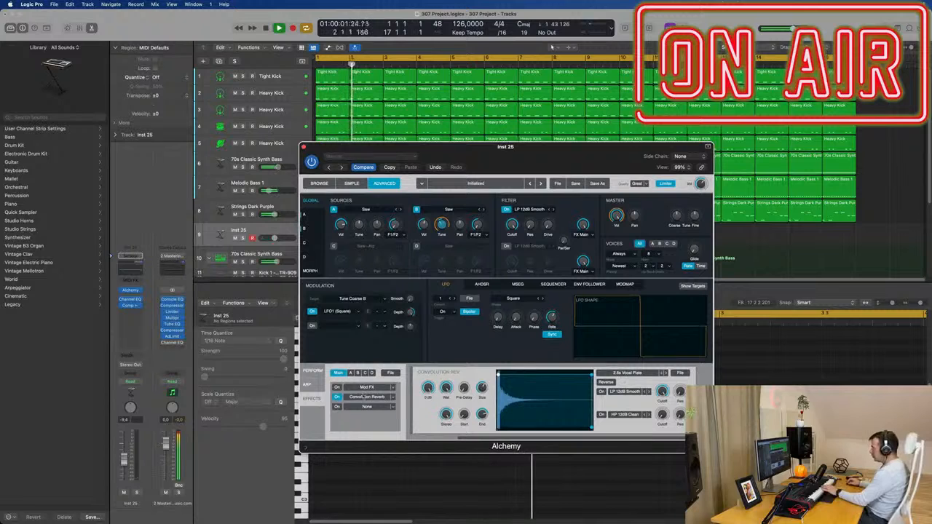
Replace the Convolution Reverb in Alchemy's effects with a Classic Reverb and shift the plug-in window slightly aside
click(392, 397)
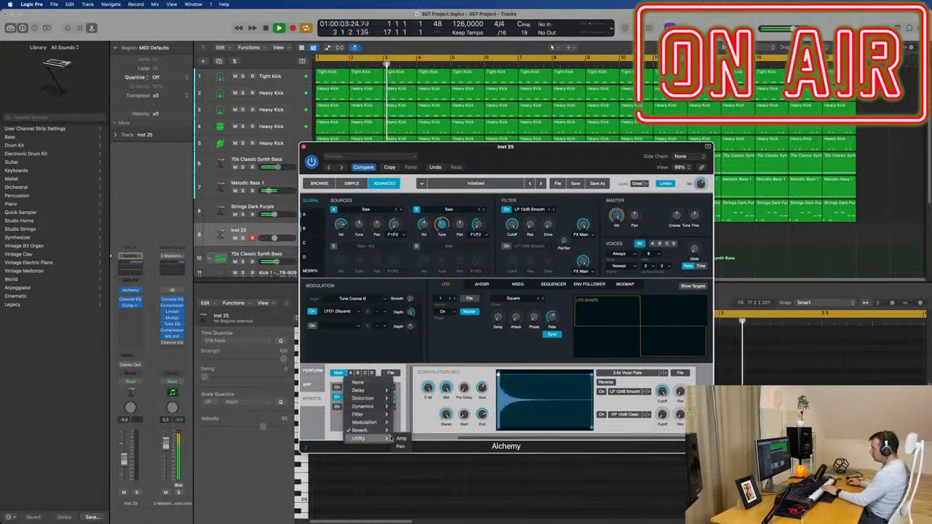
mouse_move(379, 431)
click(415, 439)
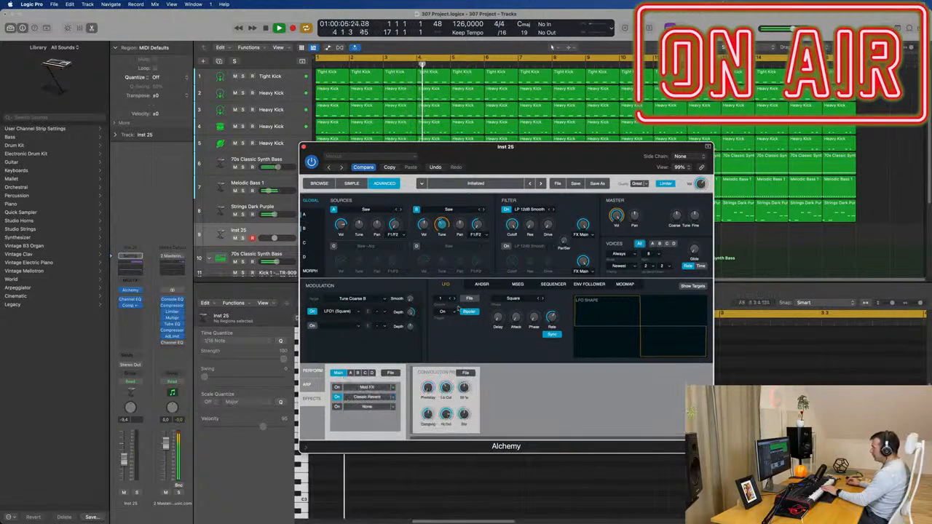
drag(506, 163, 561, 163)
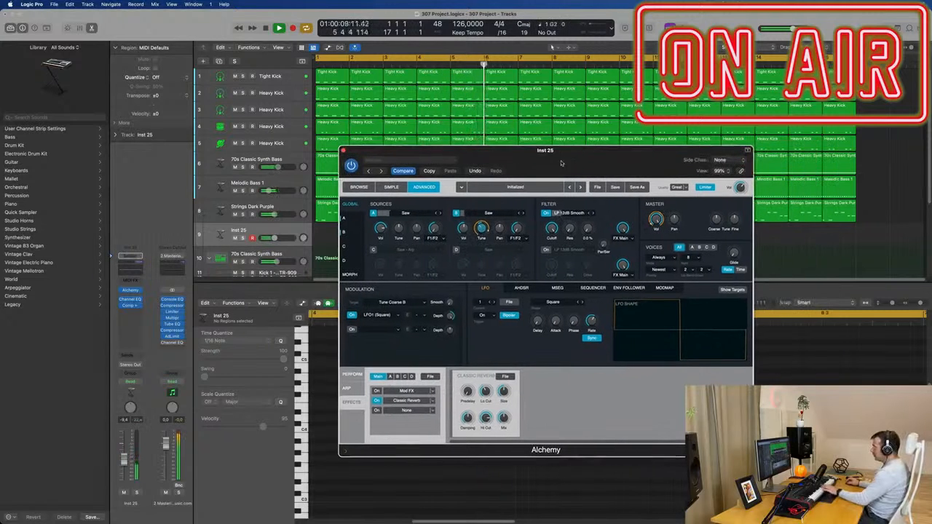
Audition the Classic Reverb's Muffled Echo preset and replace it with Small Bright Room
click(506, 377)
mouse_move(511, 388)
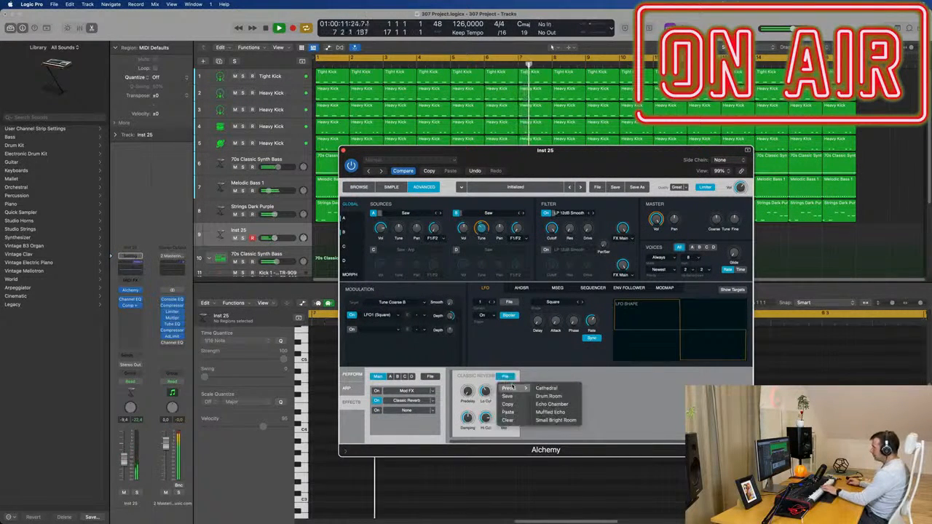
click(557, 412)
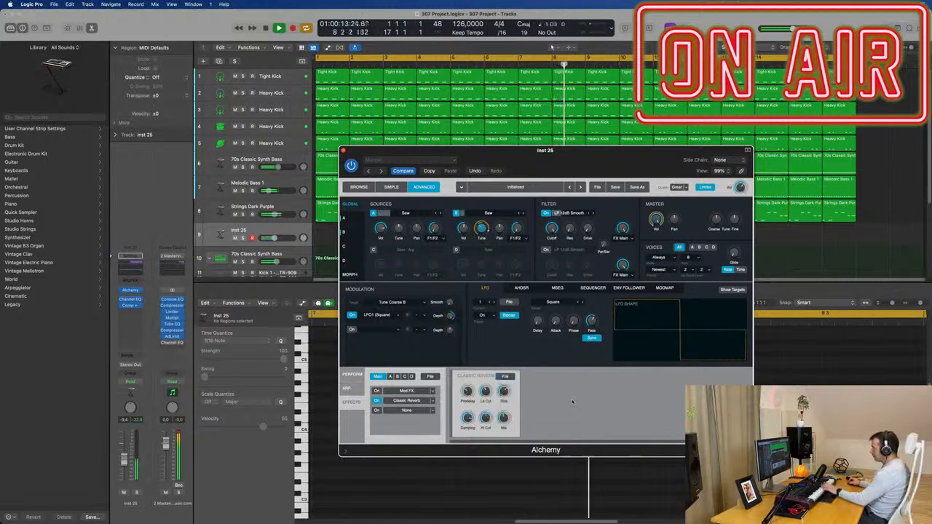
click(505, 377)
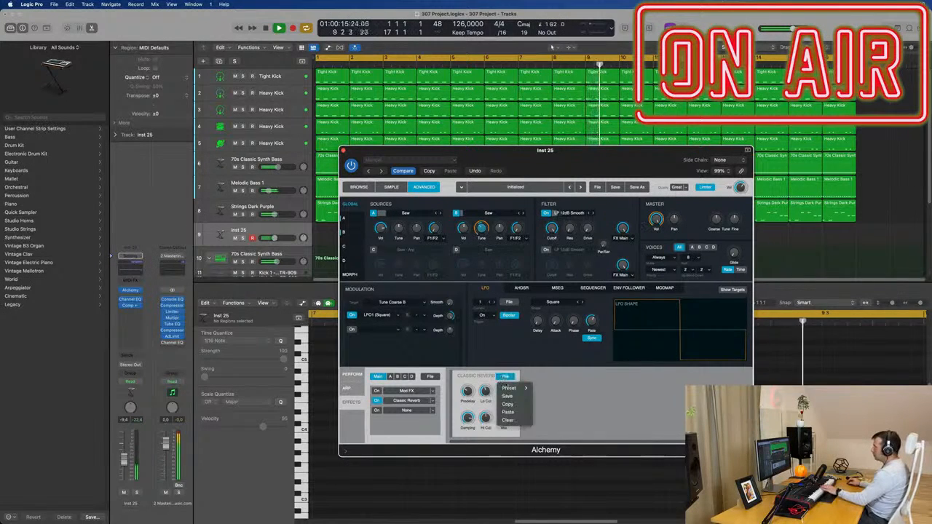
mouse_move(521, 389)
click(559, 421)
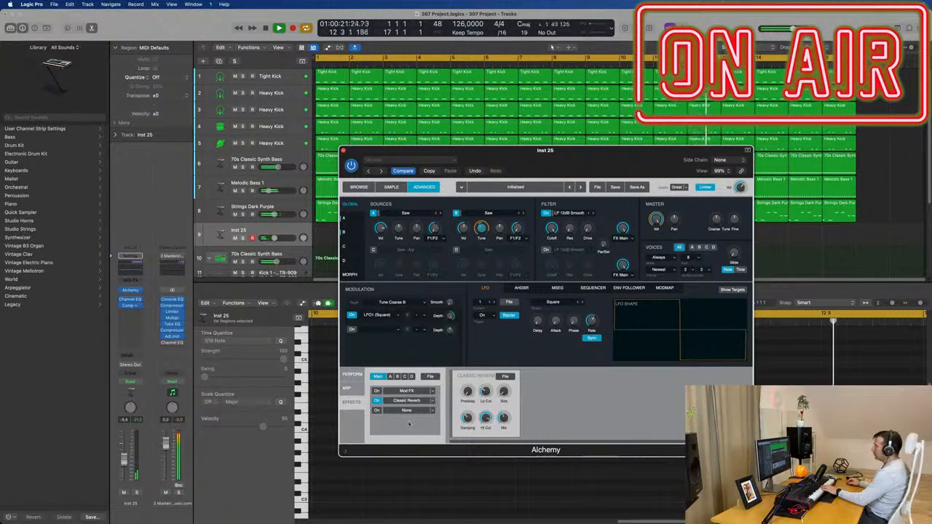
Add a send to Bus 4 on the Inst 25 channel, moving the Alchemy window clear of the tracks
drag(510, 150, 652, 151)
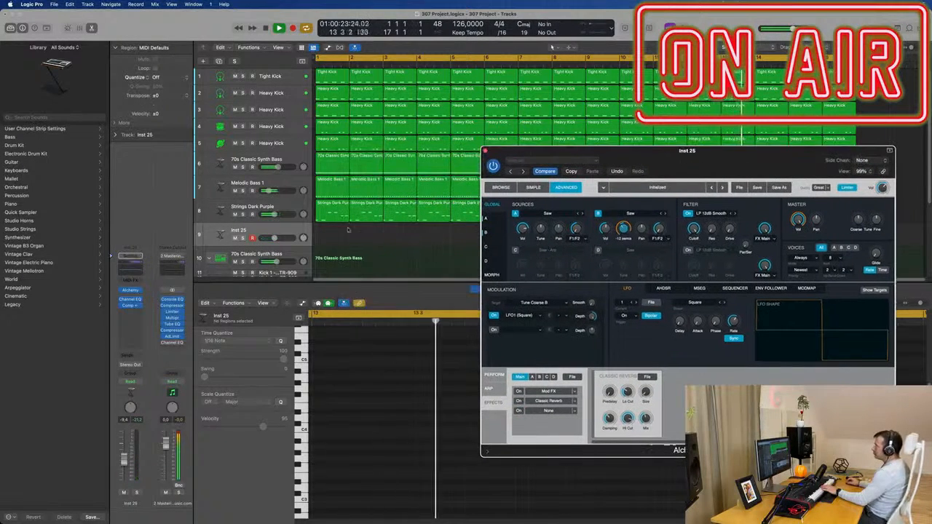
click(145, 362)
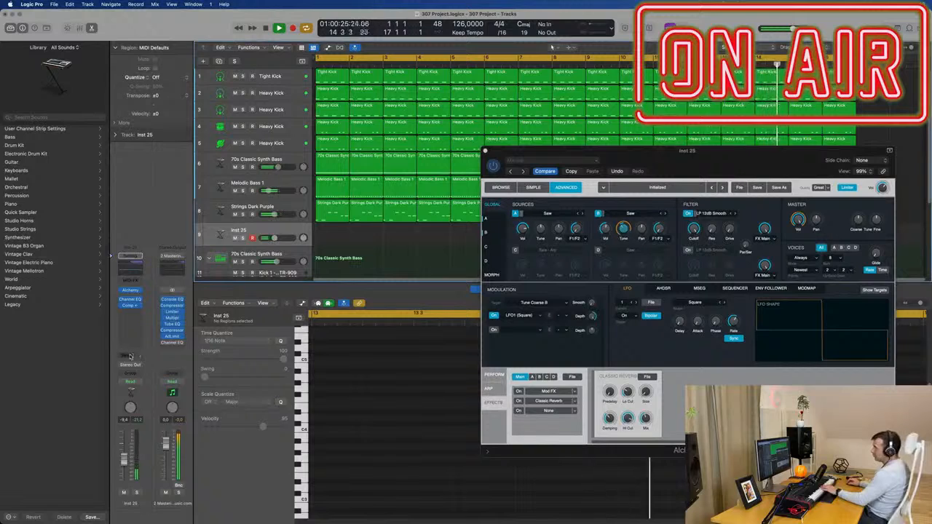
click(131, 356)
mouse_move(129, 368)
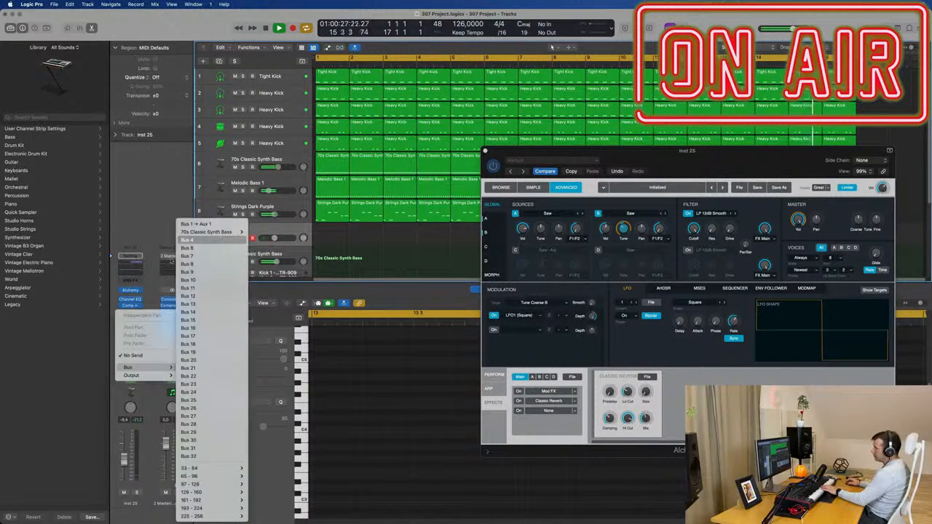
click(198, 240)
drag(643, 156, 561, 226)
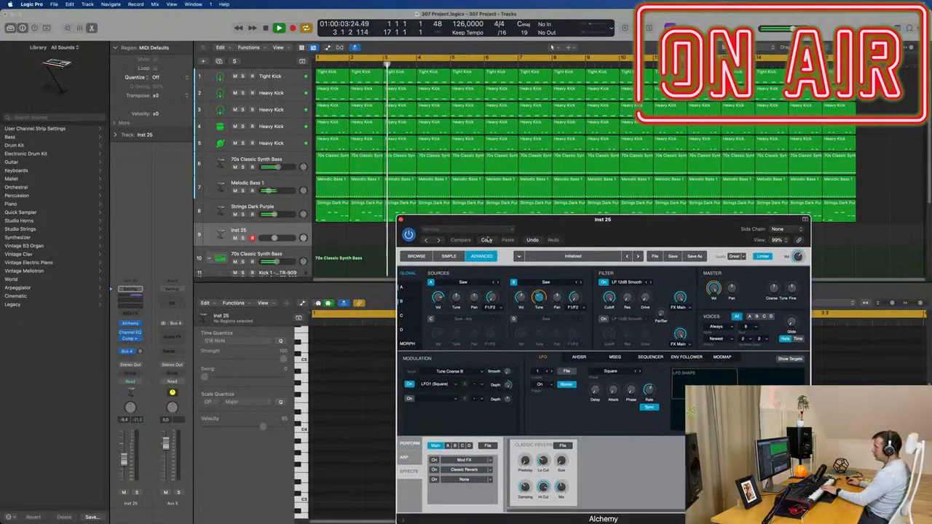
Browse the reverb plug-ins for the new Aux 5 channel and insert SilverVerb
click(182, 336)
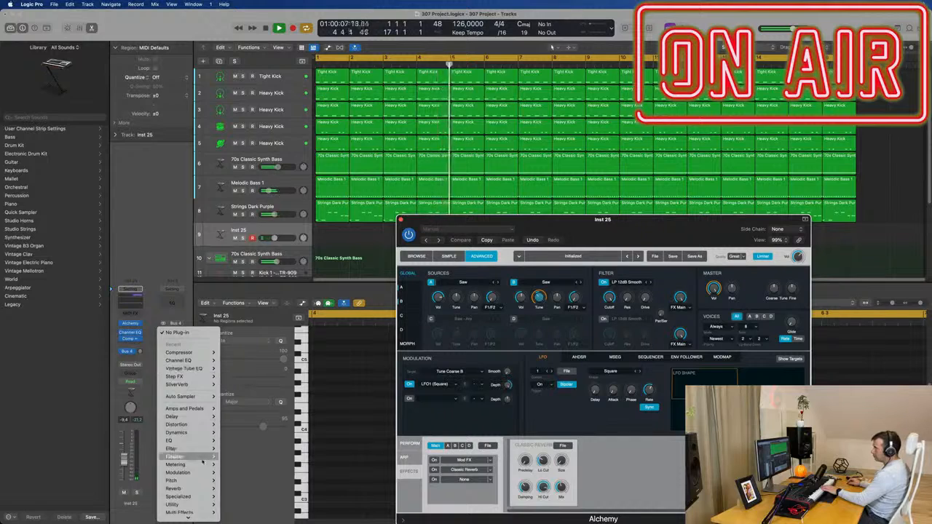
mouse_move(206, 488)
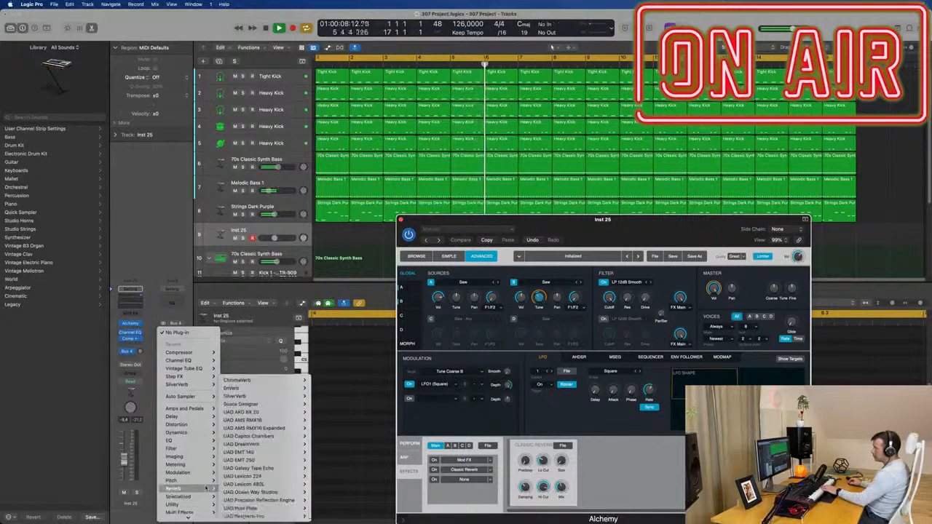
mouse_move(272, 413)
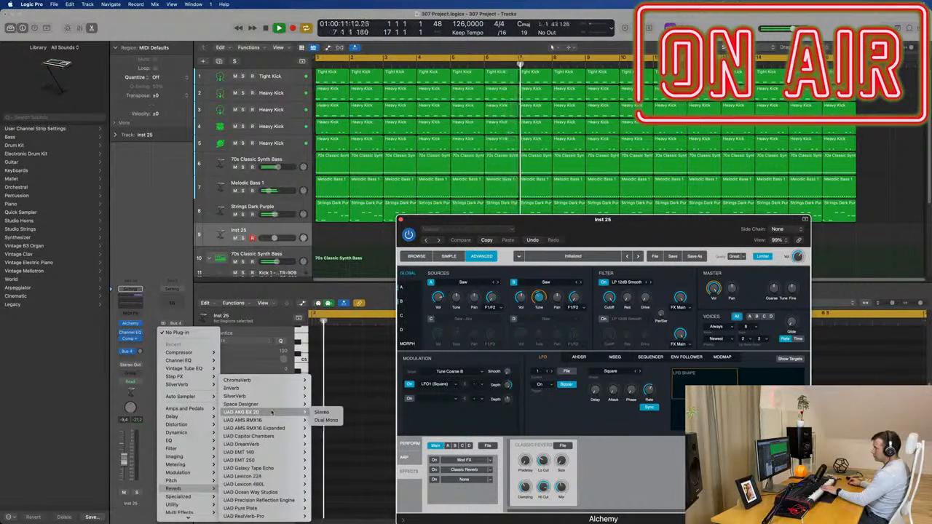
mouse_move(271, 516)
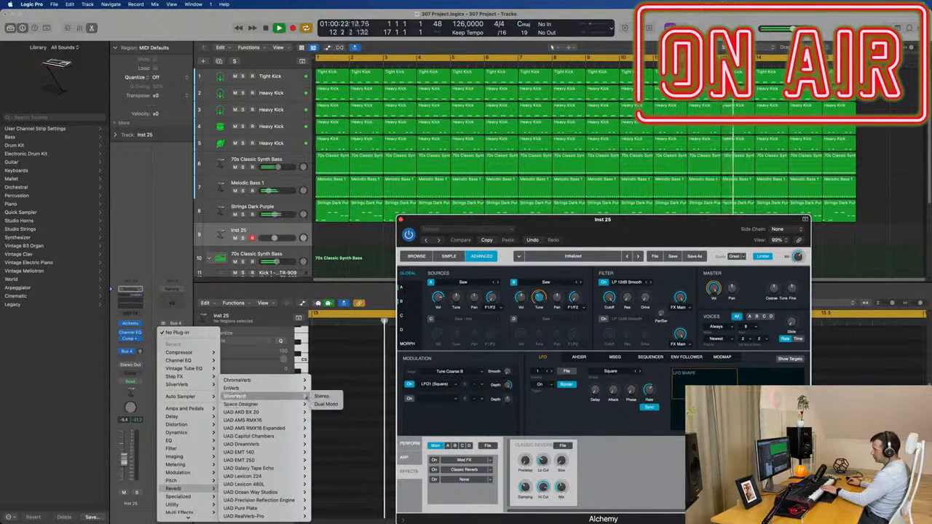
click(321, 405)
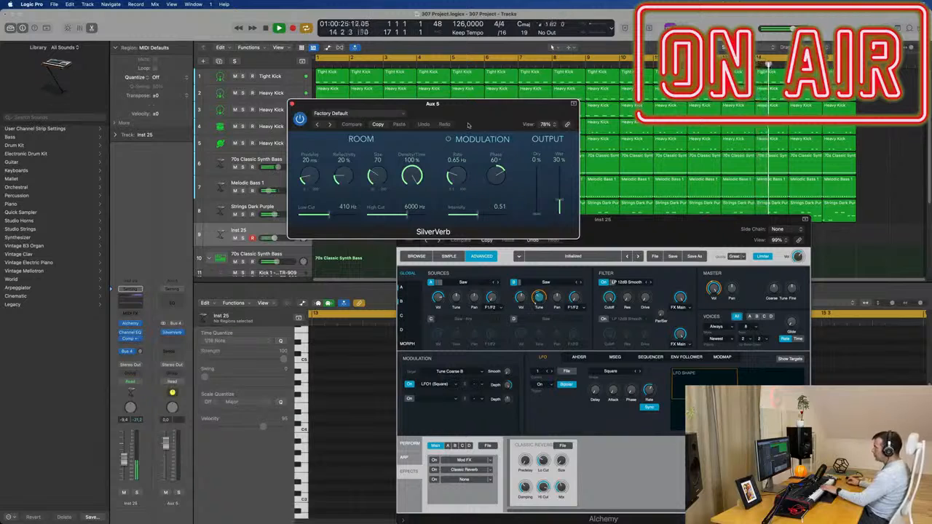
Load the grandiose preset in SilverVerb and move its window away from the tracks
click(399, 115)
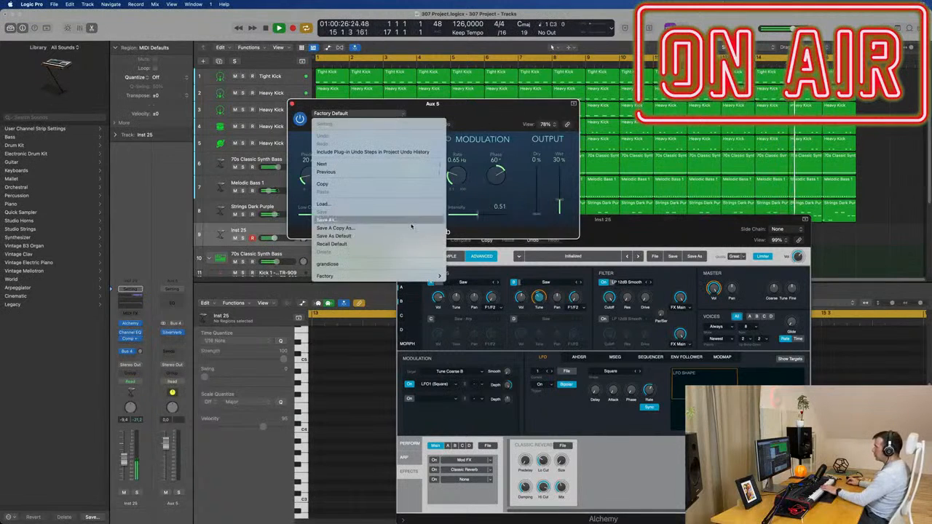
click(411, 266)
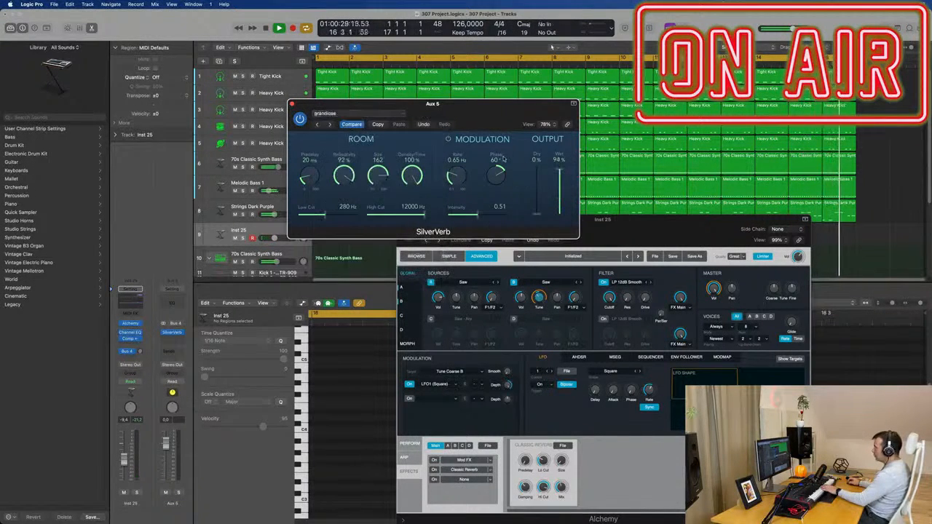
drag(501, 119, 659, 269)
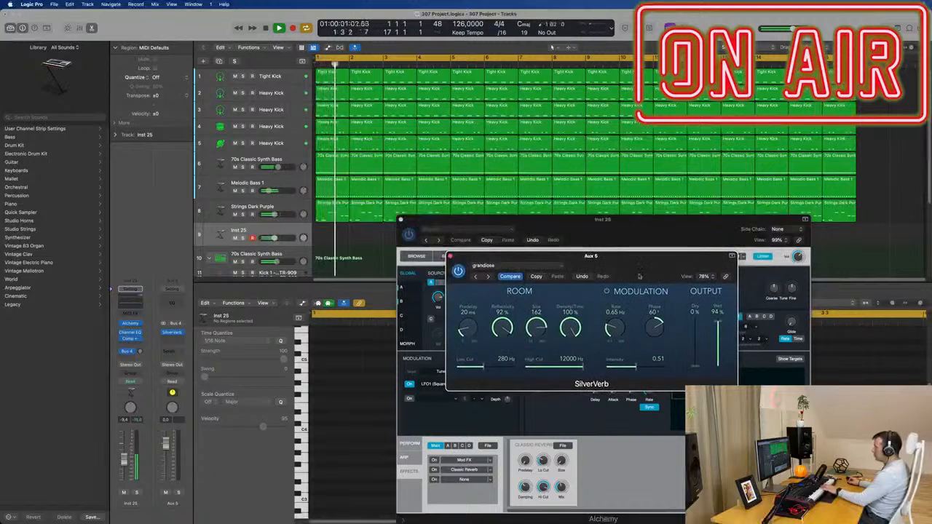
Raise Inst 25's send level to Bus 4 and arrange the SilverVerb and Alchemy windows beside each other
drag(139, 351, 142, 347)
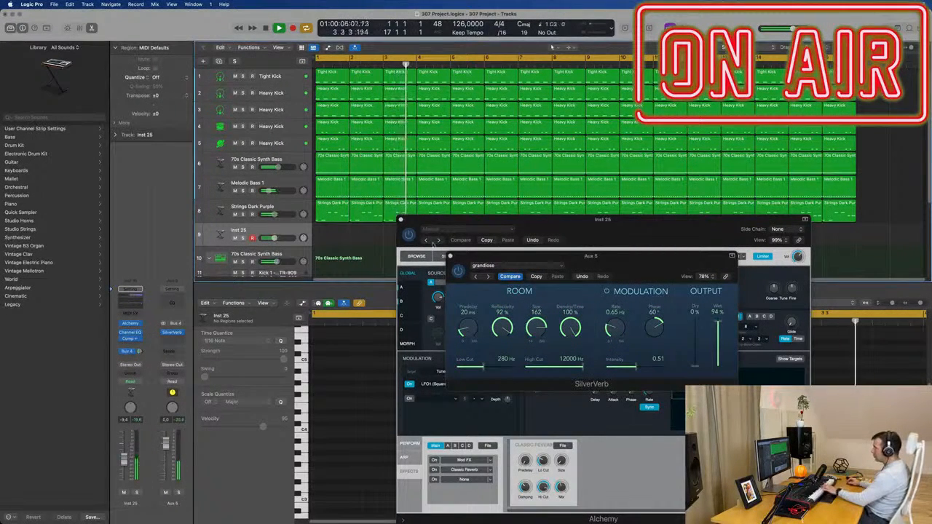
click(406, 243)
drag(580, 254, 121, 169)
drag(605, 218, 503, 129)
Readjust LFO1's modulation depth on source B's coarse tuning and change the LFO shape to Triangle
drag(411, 296, 408, 303)
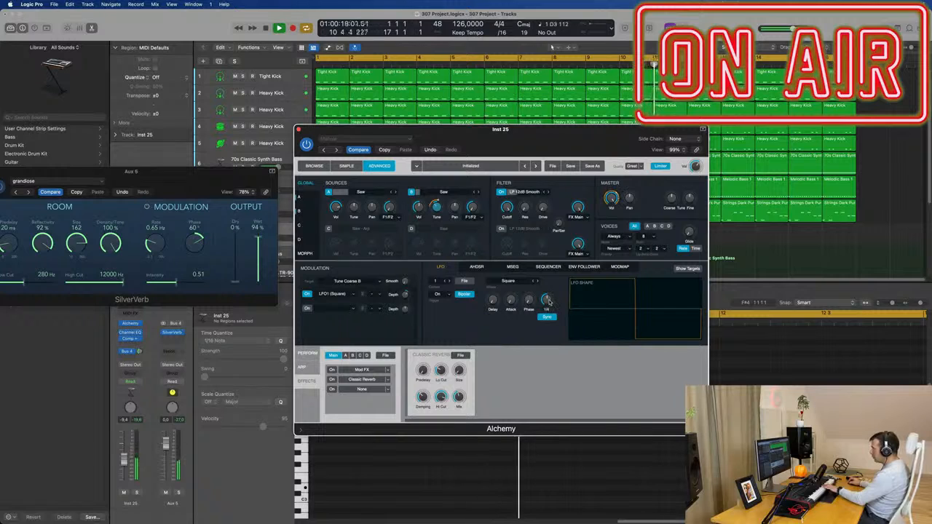
click(538, 283)
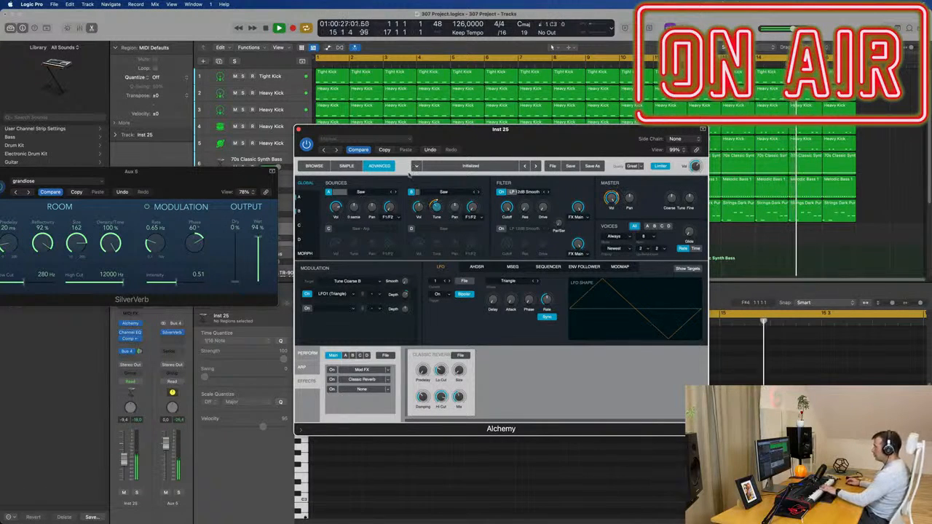
click(305, 367)
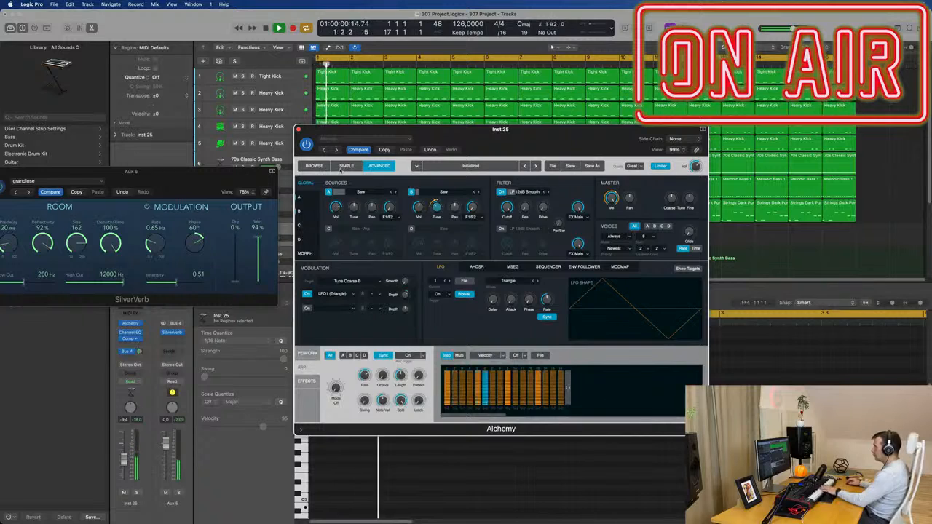
click(314, 165)
click(378, 167)
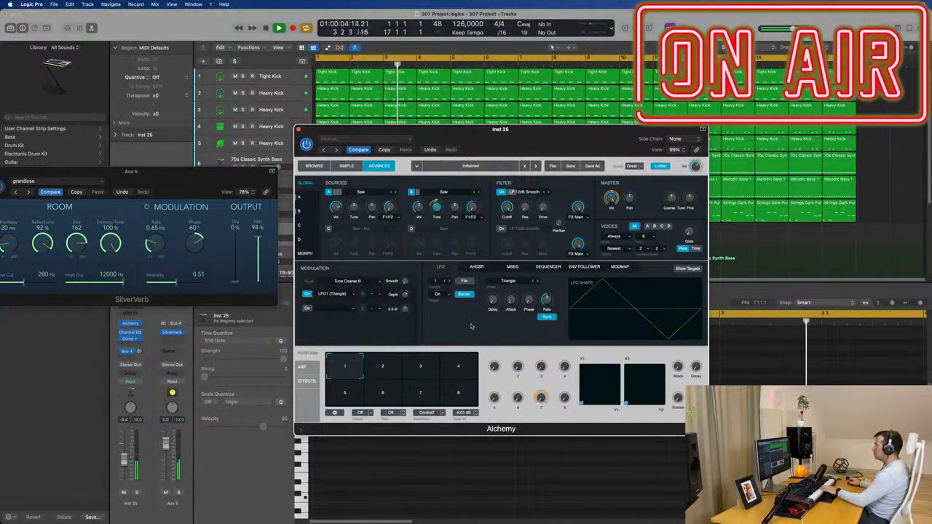
Raise the sustain point of AHDSR envelope 1 to full level and shift the Alchemy window aside
click(476, 267)
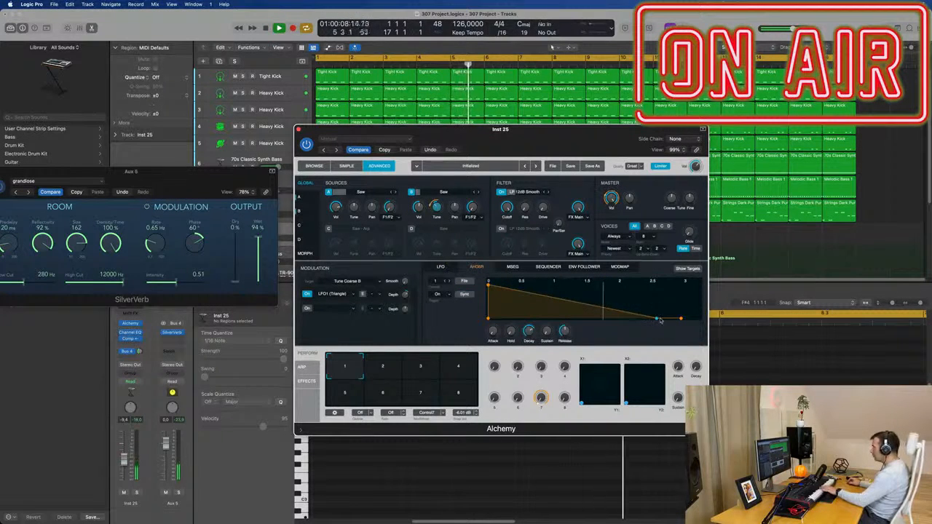
drag(657, 318, 656, 287)
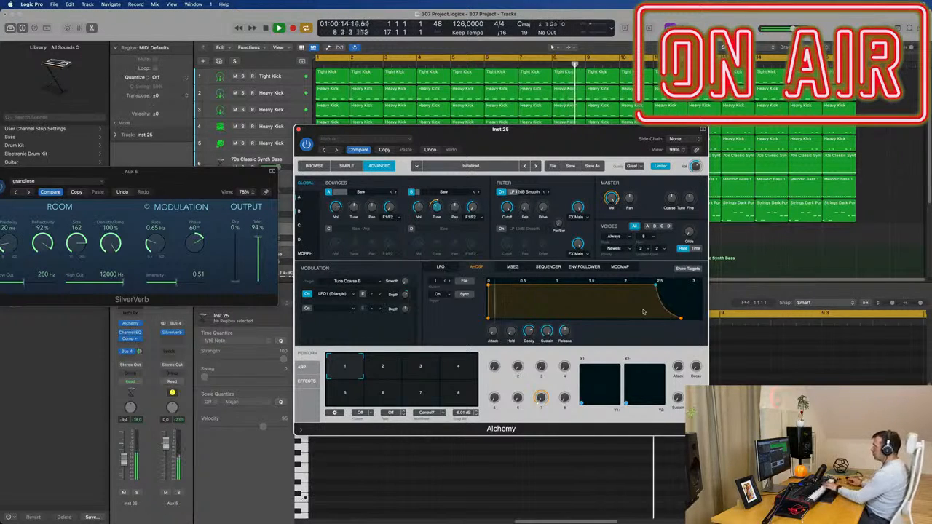
drag(554, 139, 619, 141)
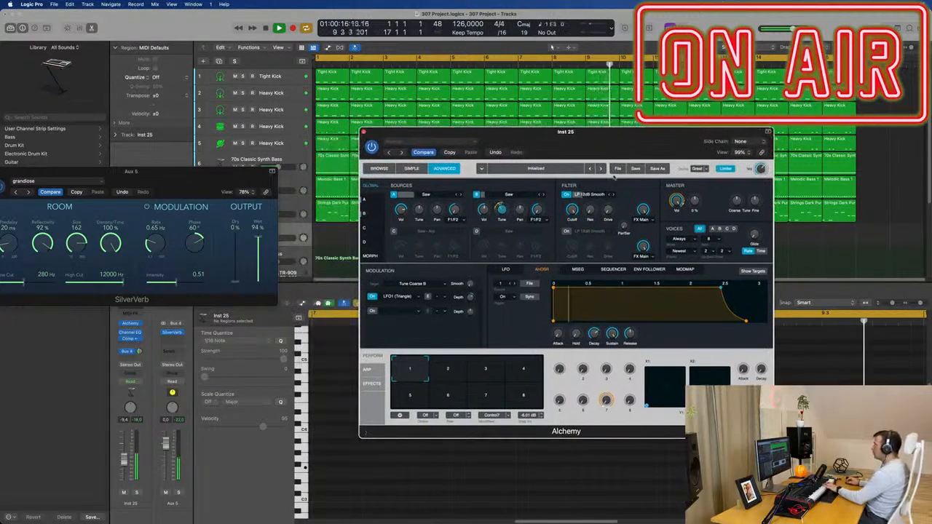
Set filter 1's type to LP 12dB Edgy and raise its resonance and drive
click(592, 194)
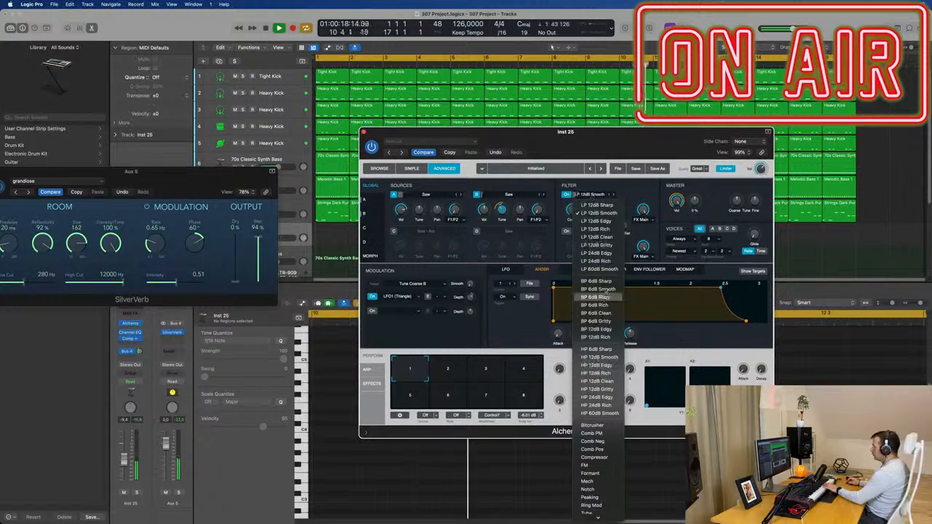
click(597, 221)
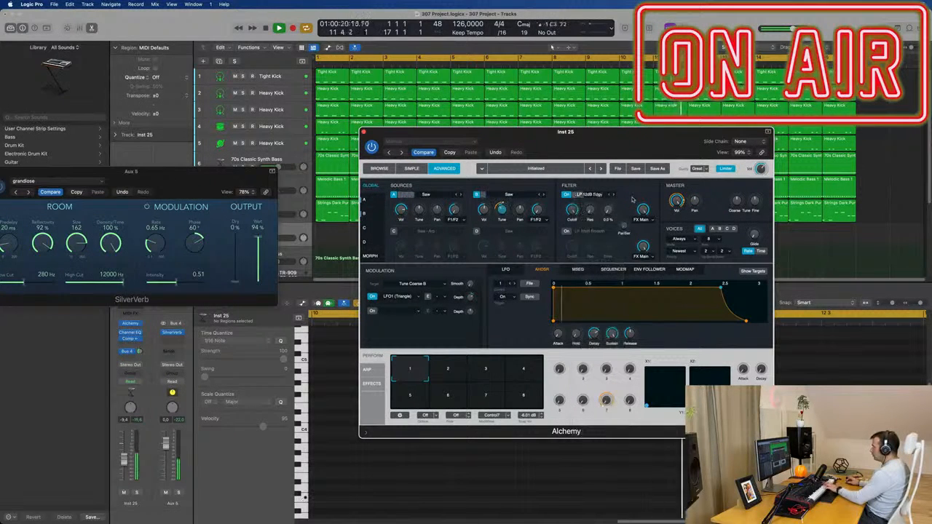
drag(590, 211, 593, 195)
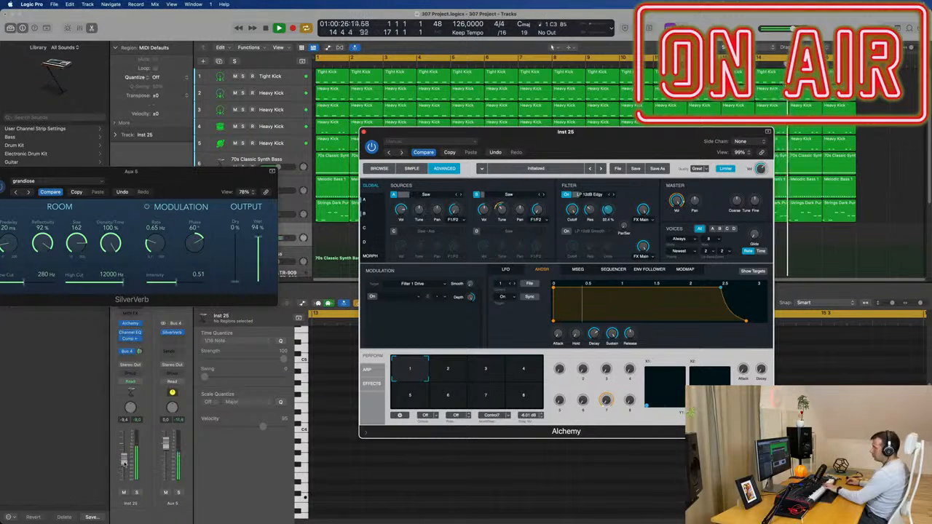
Lower the Inst 25 channel volume to about -17.6 dB and readjust filter 1's drive and FX mix
drag(126, 458, 131, 471)
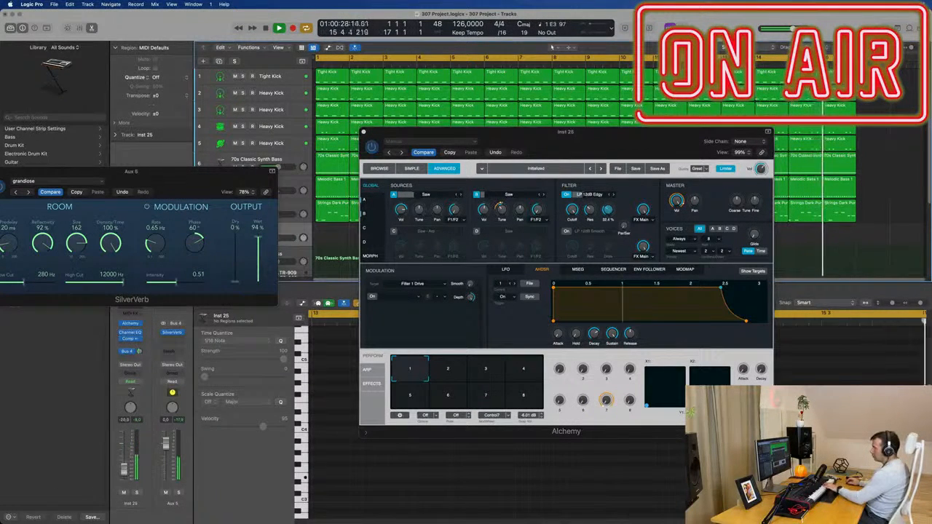
click(611, 207)
drag(643, 210, 646, 263)
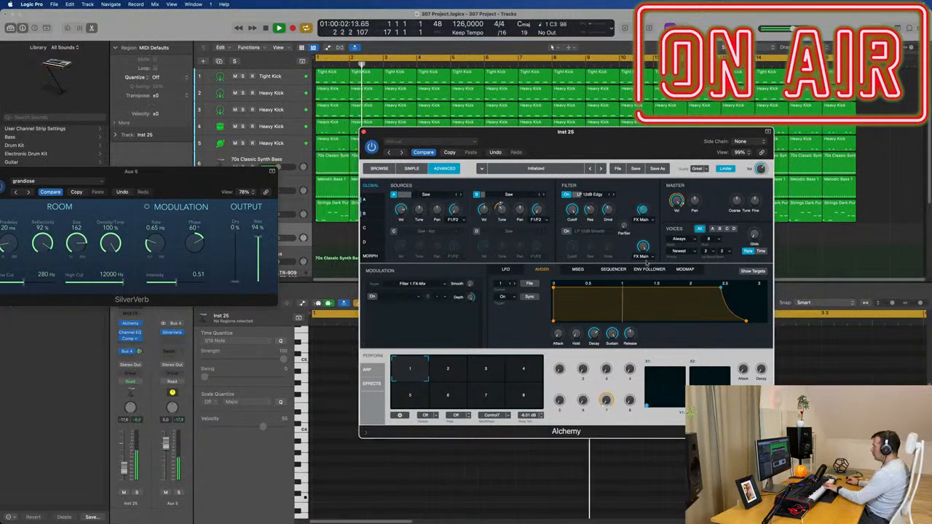
Switch on filter 2 and adjust the Par/Ser mix between the two filters
click(567, 233)
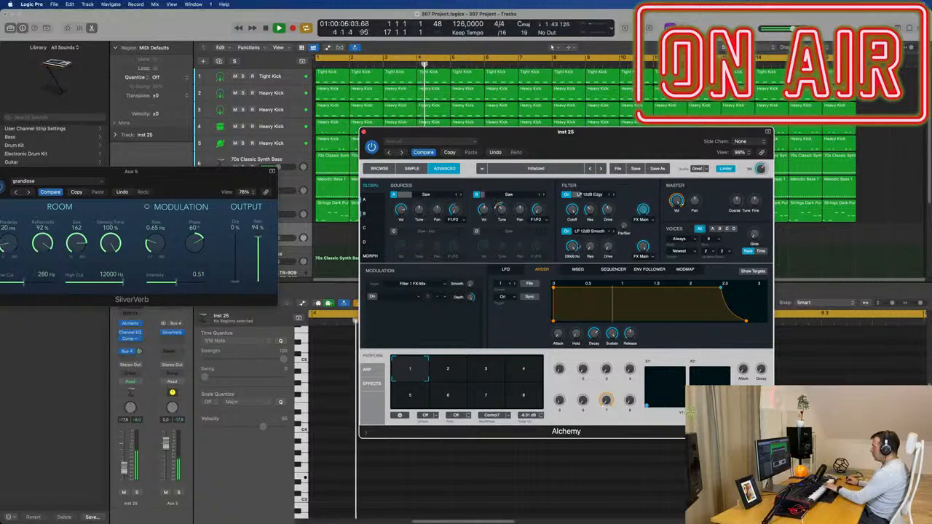
drag(623, 227, 625, 203)
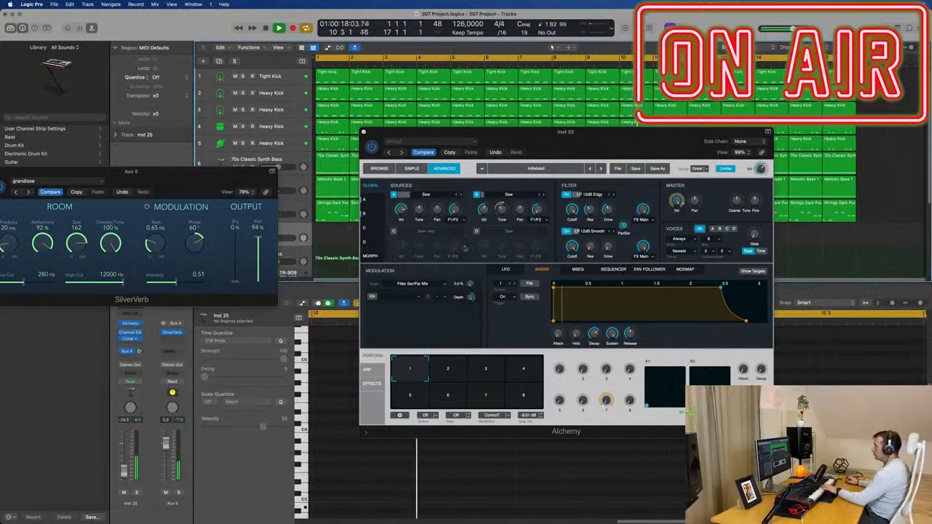
Switch on Alchemy source C with the Pulse - 50 Arp waveform, then tune it down 12 semitones and readjust its volume
click(394, 232)
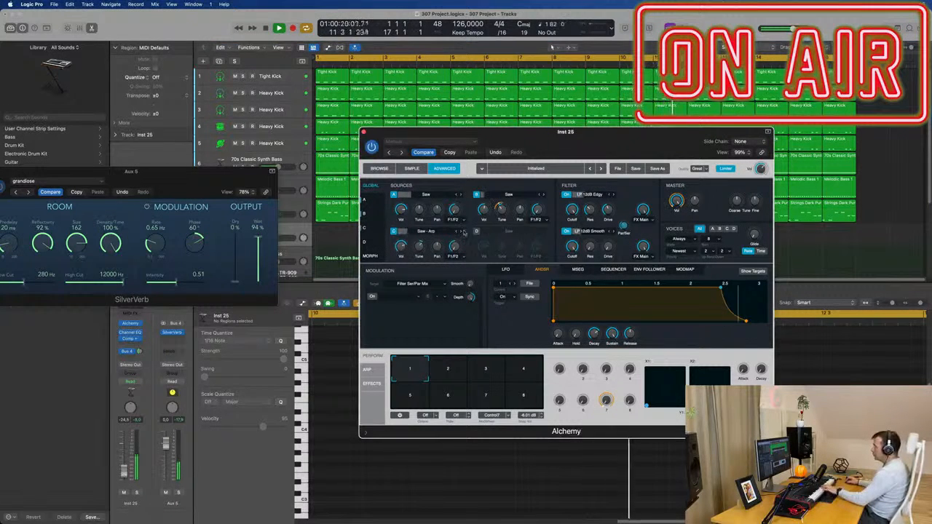
click(446, 233)
mouse_move(437, 249)
mouse_move(487, 268)
click(520, 266)
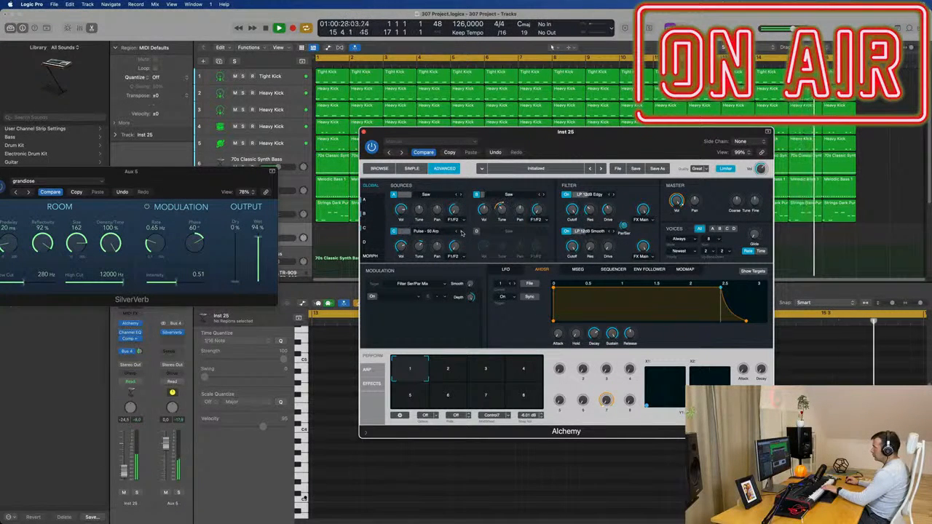
drag(404, 246, 421, 250)
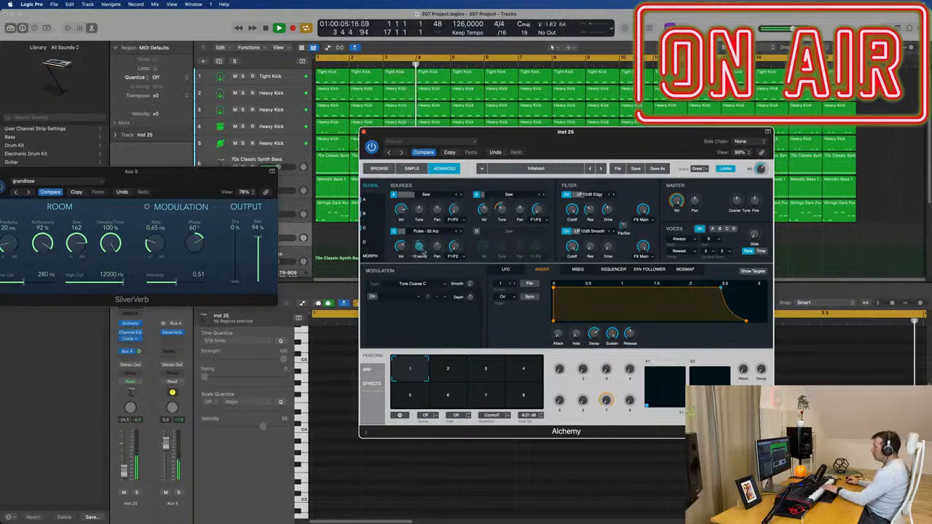
drag(403, 251, 405, 256)
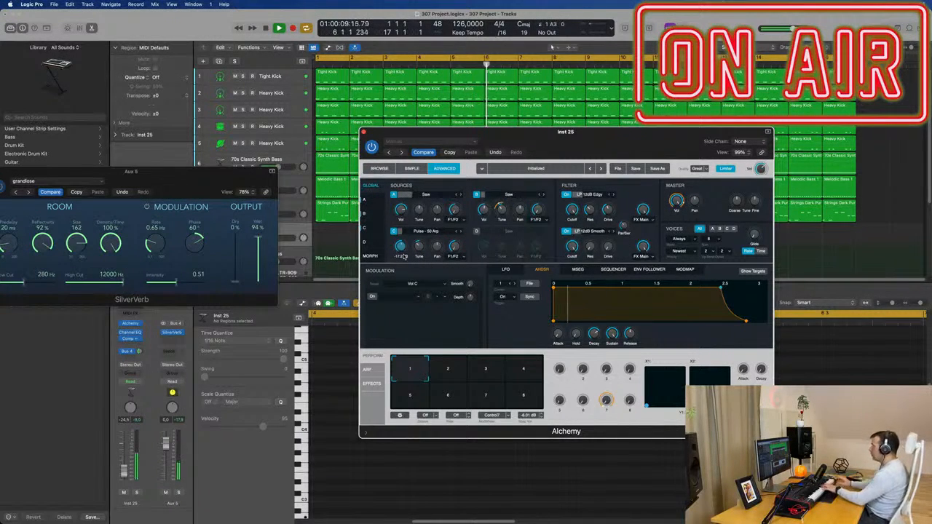
Move the Alchemy and SilverVerb windows aside to clear the Inst 25 lane in the arrangement
drag(474, 132, 522, 111)
drag(166, 176, 631, 190)
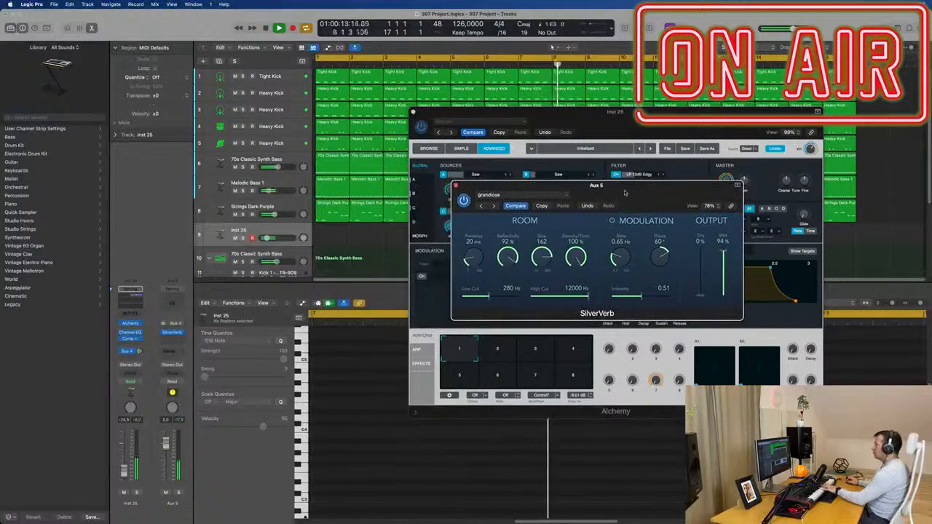
drag(564, 191, 335, 270)
drag(621, 191, 622, 195)
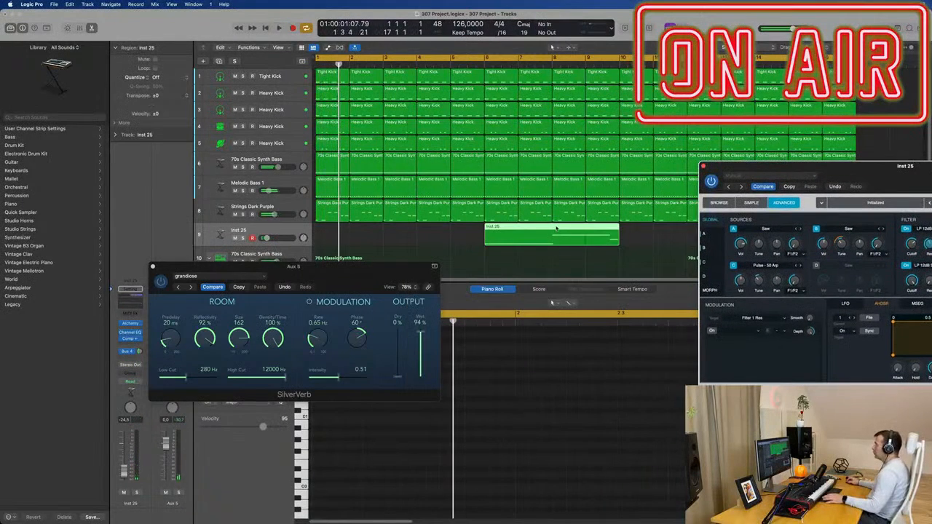
Move the recorded Inst 25 region to start at bar 1 and quantize it to 1/16 Note
drag(556, 229, 362, 230)
drag(336, 281, 815, 278)
scroll(469, 425, down, 5)
scroll(348, 425, up, 5)
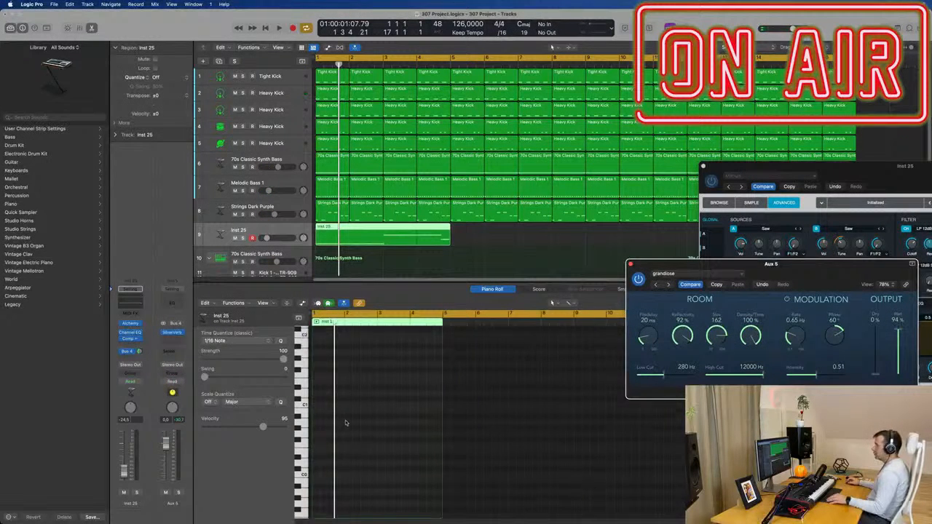
scroll(356, 423, up, 3)
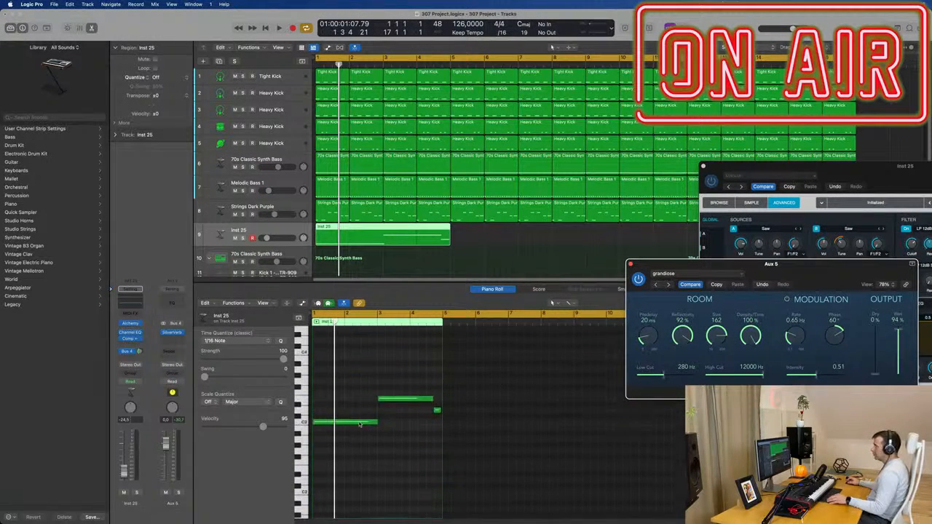
scroll(365, 422, up, 2)
key(space)
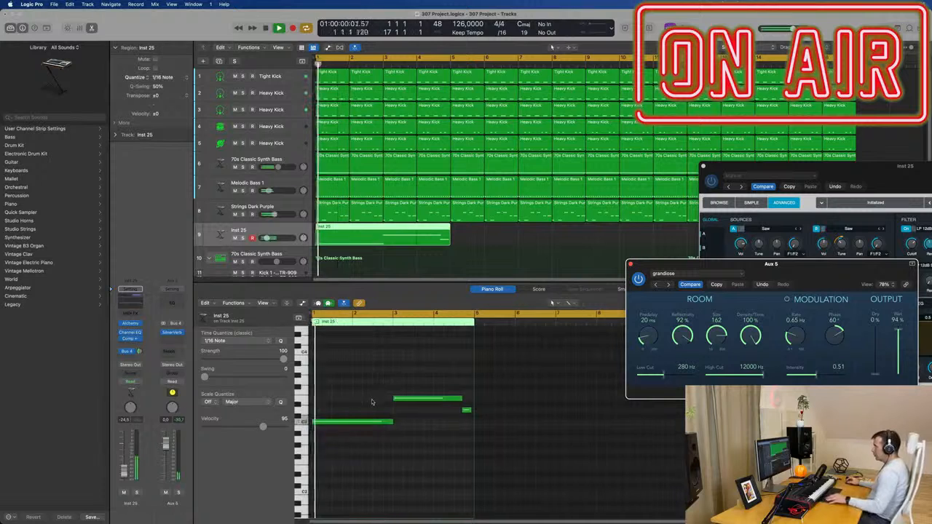
Shift the short last note of the Inst 25 region to end at bar 5 and extend the preceding note up to it
scroll(378, 395, up, 2)
scroll(381, 399, up, 2)
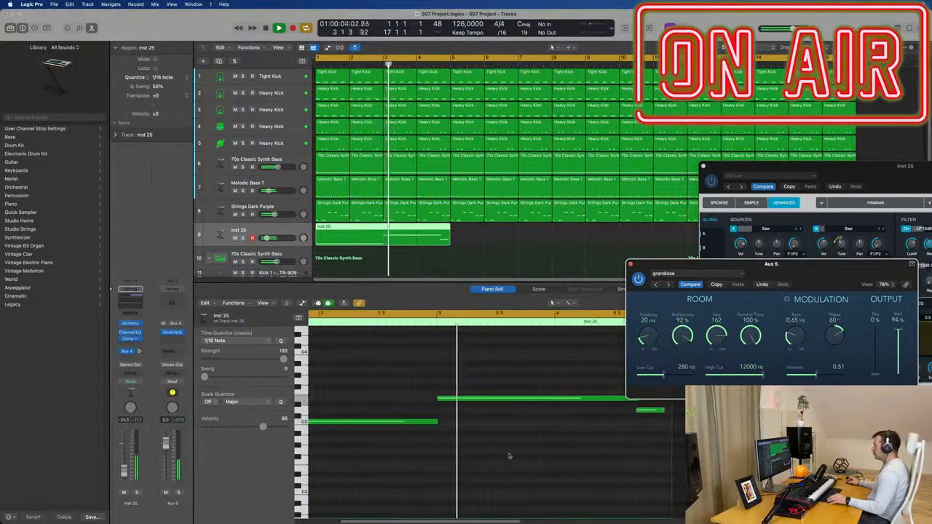
scroll(573, 452, up, 2)
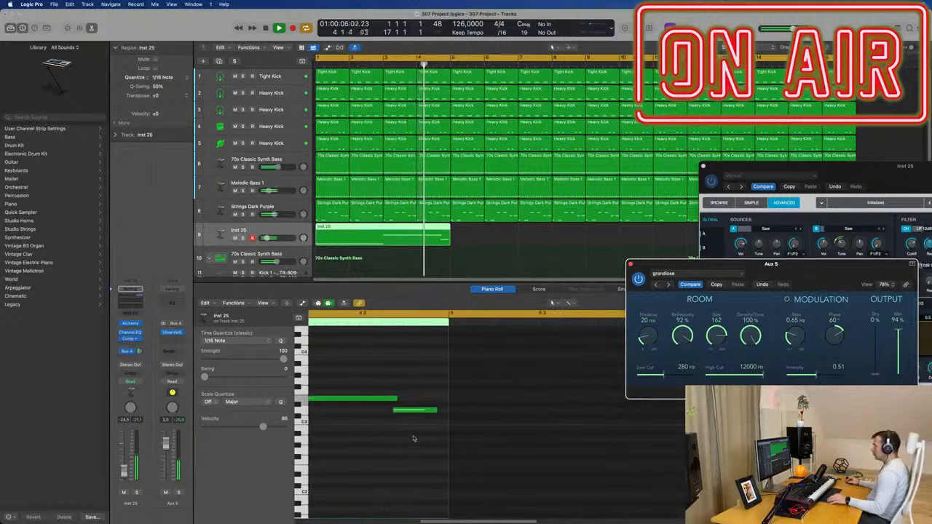
scroll(481, 405, right, 2)
drag(418, 414, 403, 401)
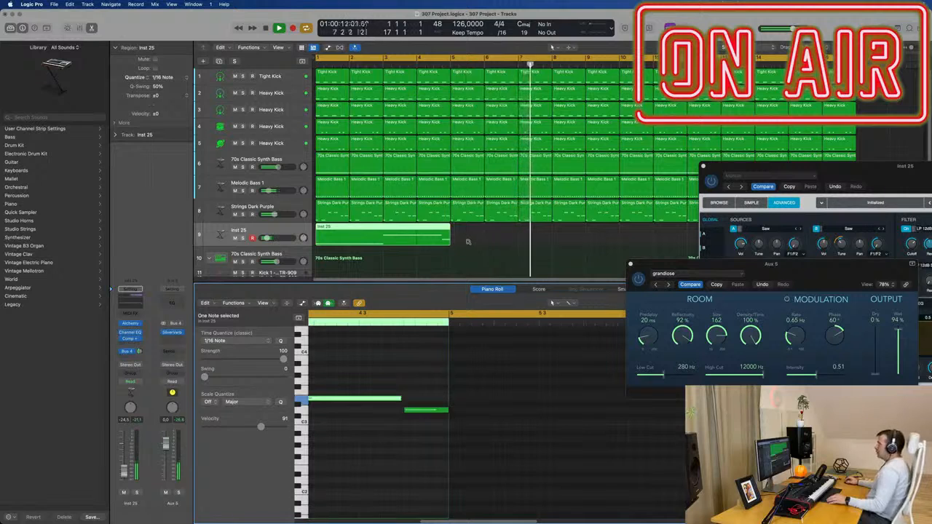
Repeat the four-bar Inst 25 region three times so the part runs to bar 17
click(405, 239)
key(super+r)
key(super+r)
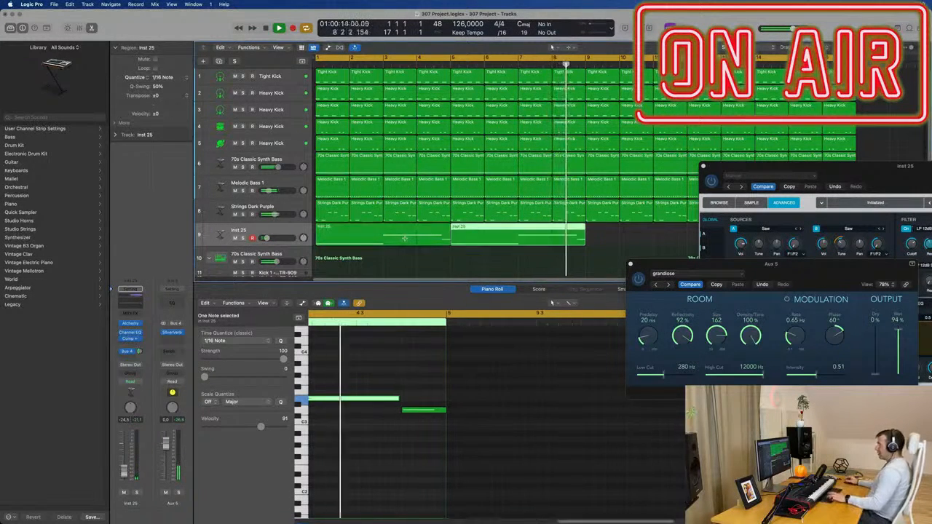
key(super+r)
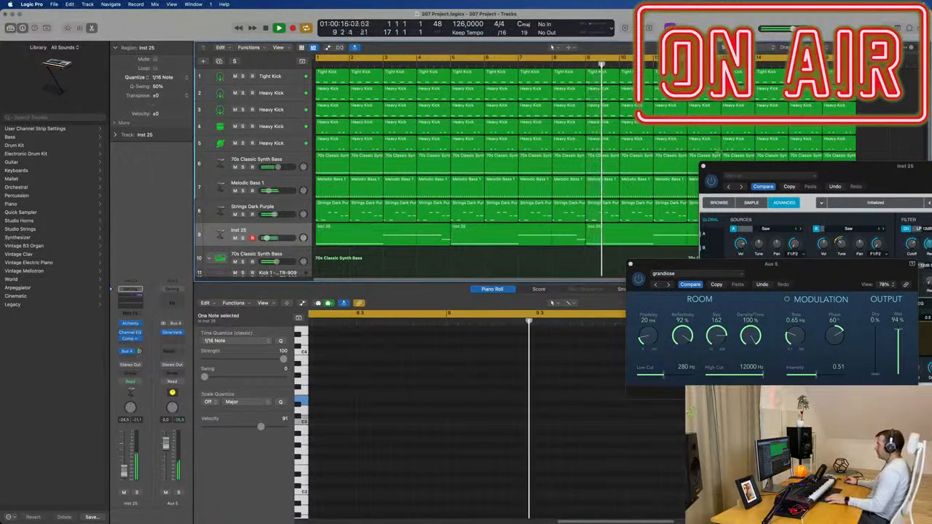
Close the Alchemy and SilverVerb windows and restart playback from bar 1
click(703, 166)
drag(635, 266, 446, 278)
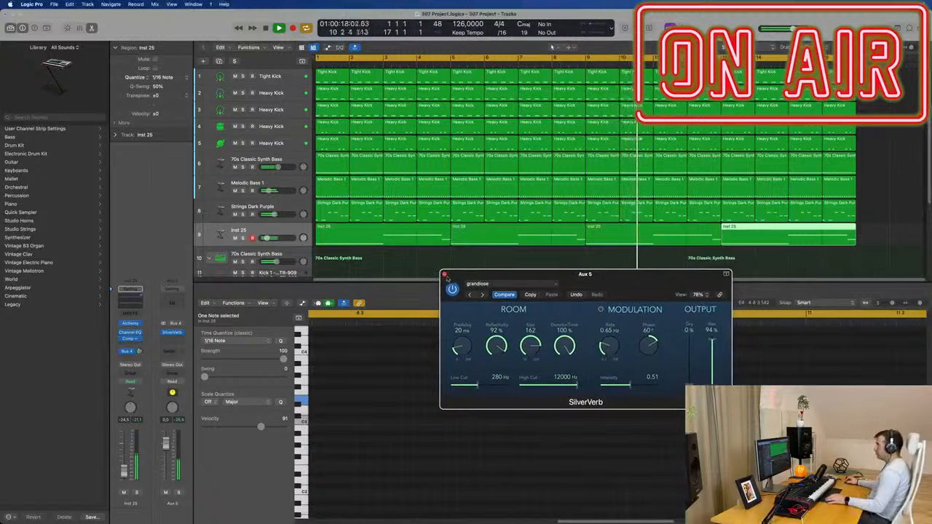
click(445, 275)
key(Return)
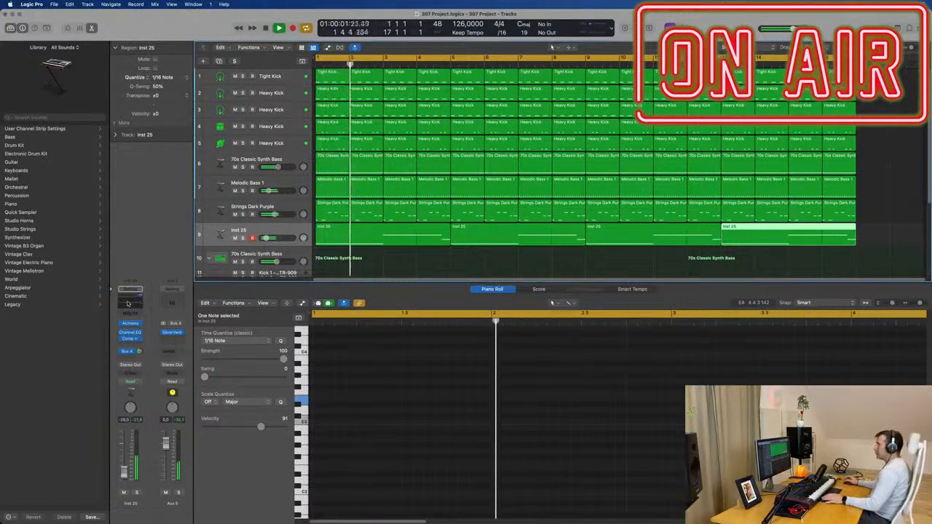
Enable the low cut in Inst 25's Channel EQ, sweep it up to 635 Hz and hide the plug-in window
click(131, 333)
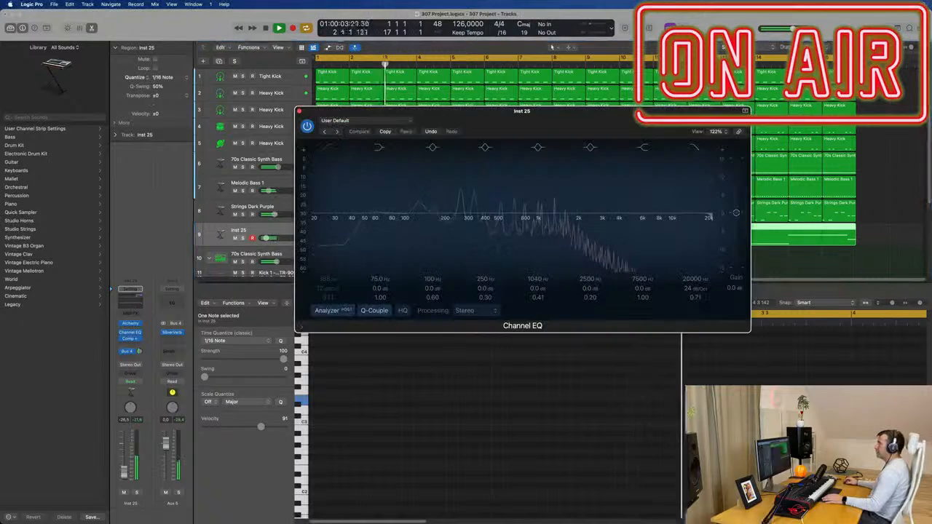
drag(334, 150, 500, 222)
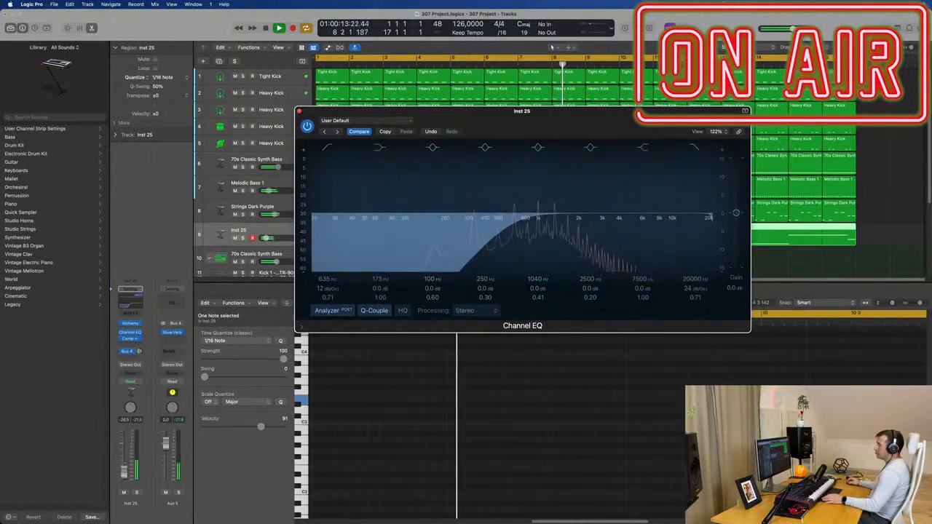
key(v)
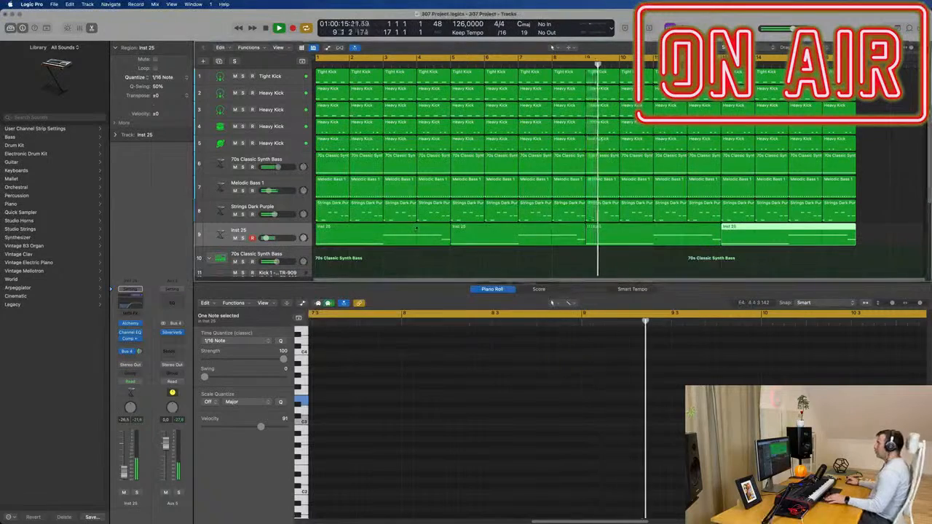
Lower the Inst 25 volume slightly and bring its Channel EQ low cut to 204 Hz with a Q of 0.79
click(282, 240)
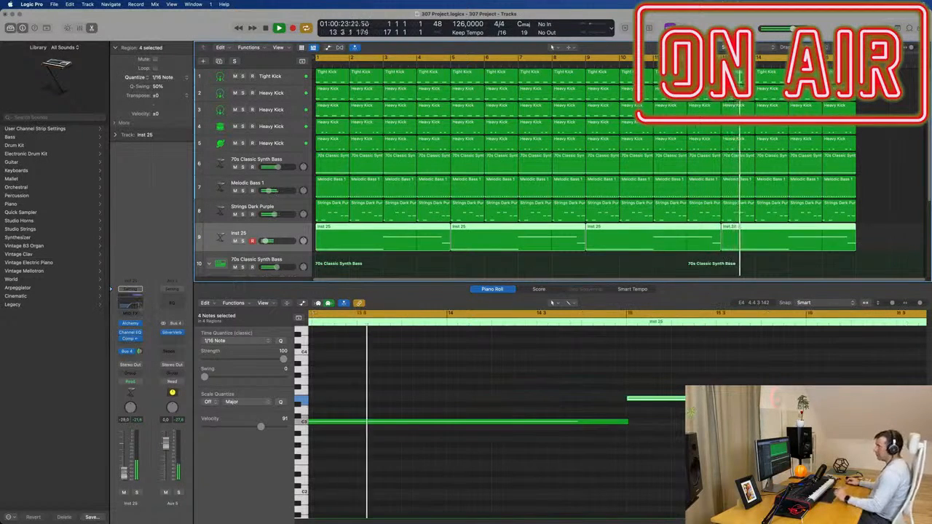
key(v)
drag(503, 227, 443, 224)
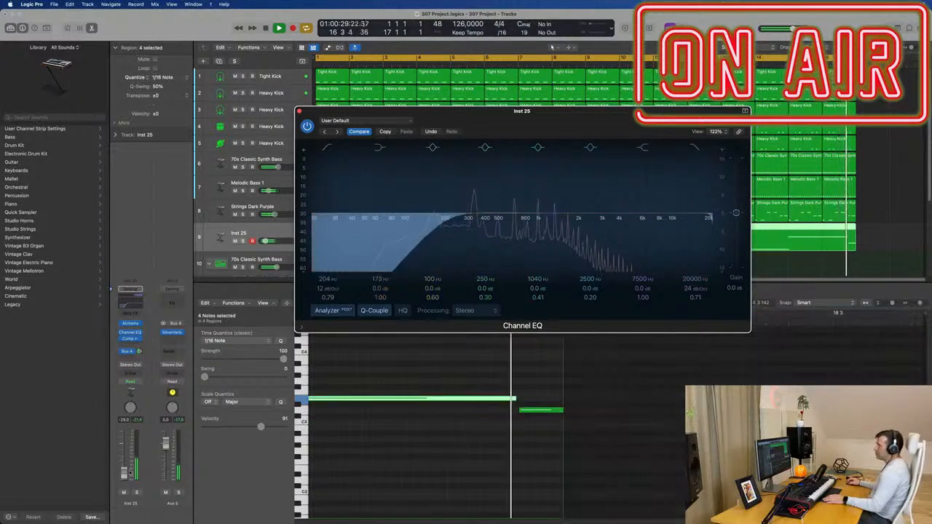
click(378, 175)
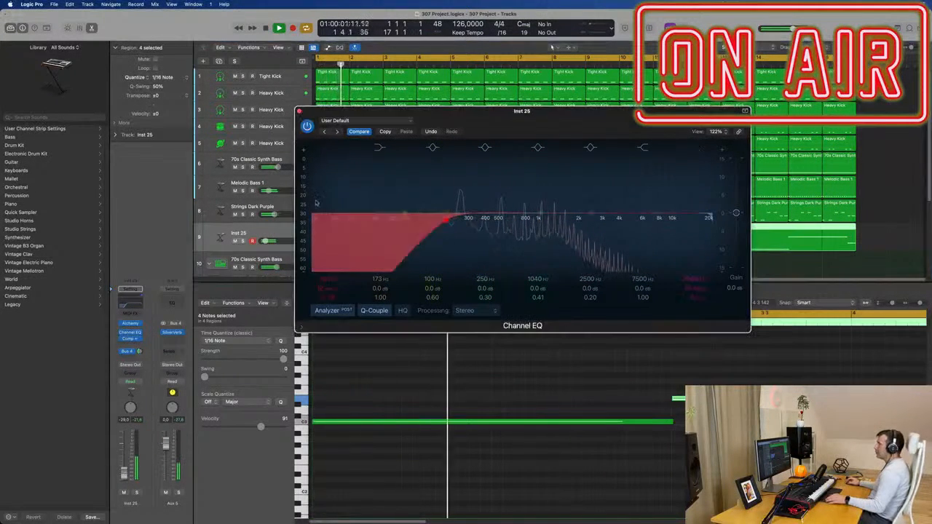
click(299, 112)
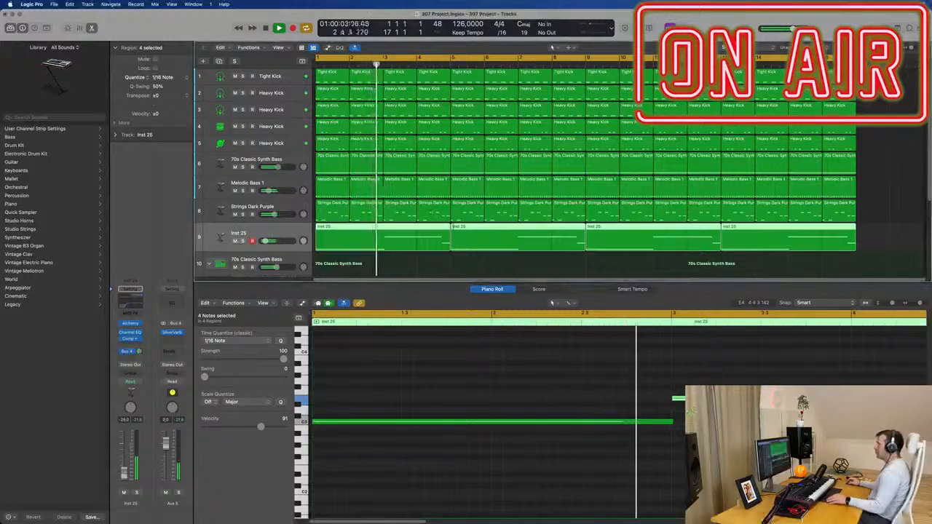
Copy the first Tom Low region to bar 1 of the Hi-Hat Closed track
scroll(452, 227, down, 5)
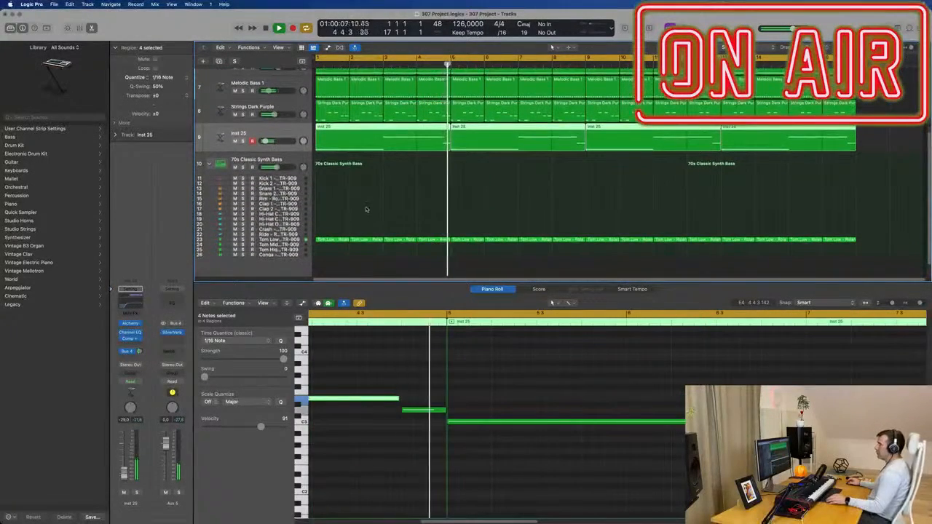
click(333, 245)
click(333, 240)
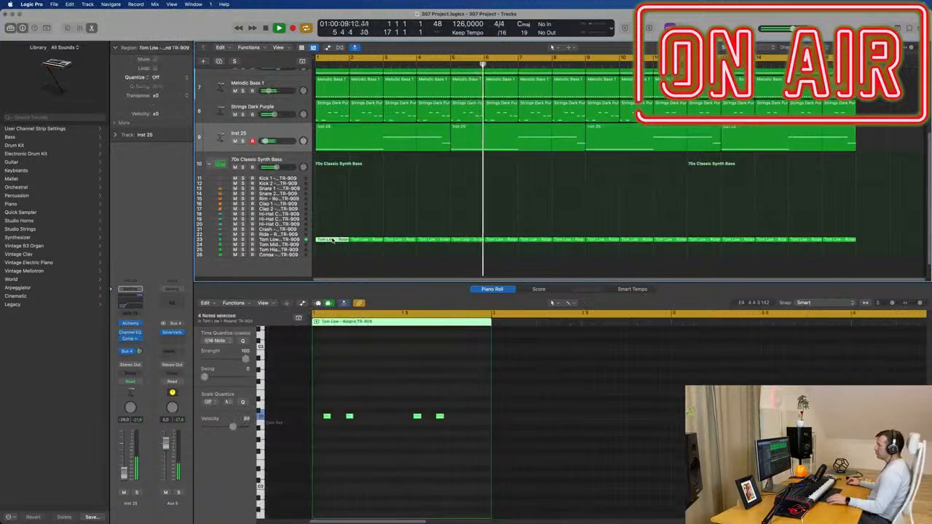
drag(333, 240, 333, 215)
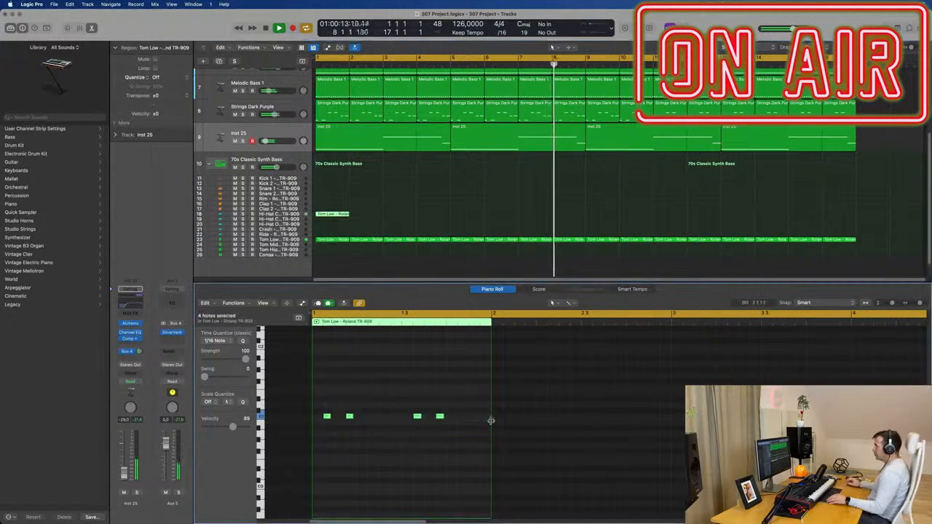
Shift the copied region's notes one sixteenth right and move the second and fourth notes so all four fall on the offbeats
key(alt+Right)
drag(390, 391, 359, 435)
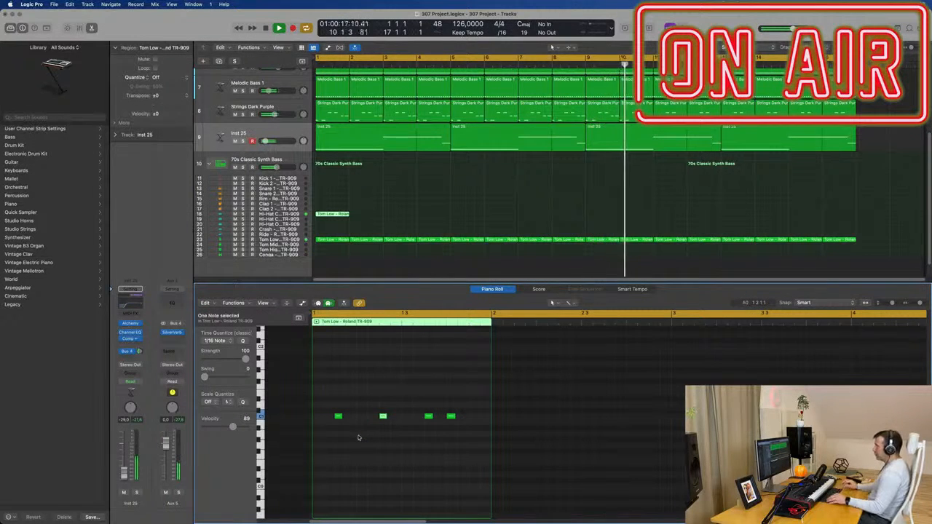
drag(454, 403, 463, 432)
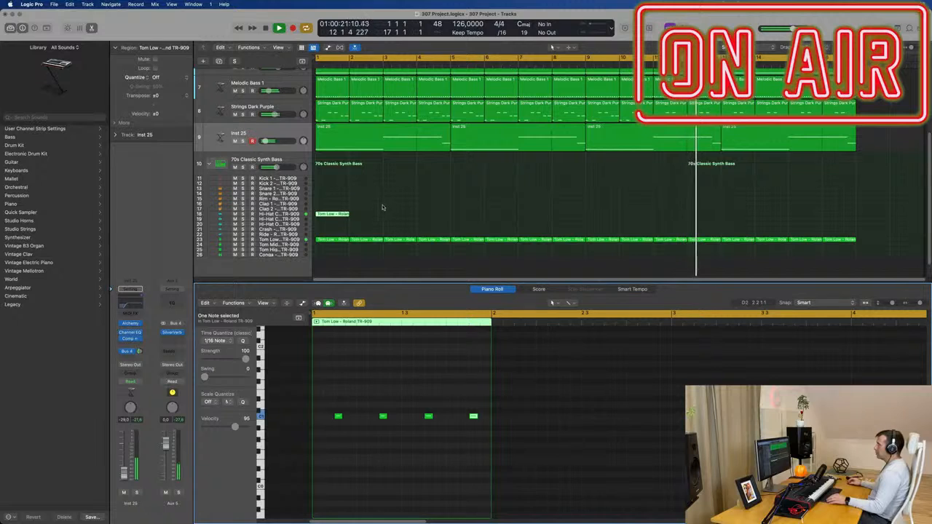
Transpose the region's four notes up two octaves to the root key and replay from the start
drag(331, 407, 496, 443)
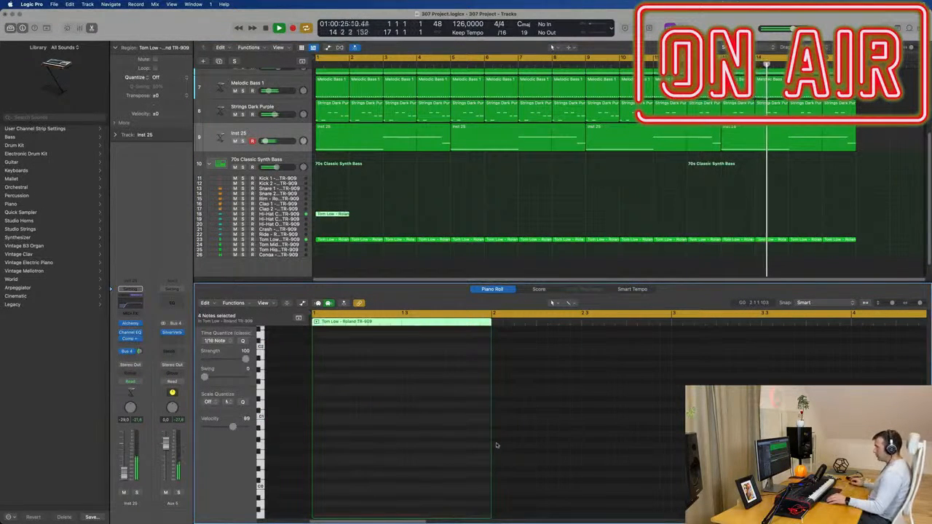
scroll(481, 448, up, 5)
key(Return)
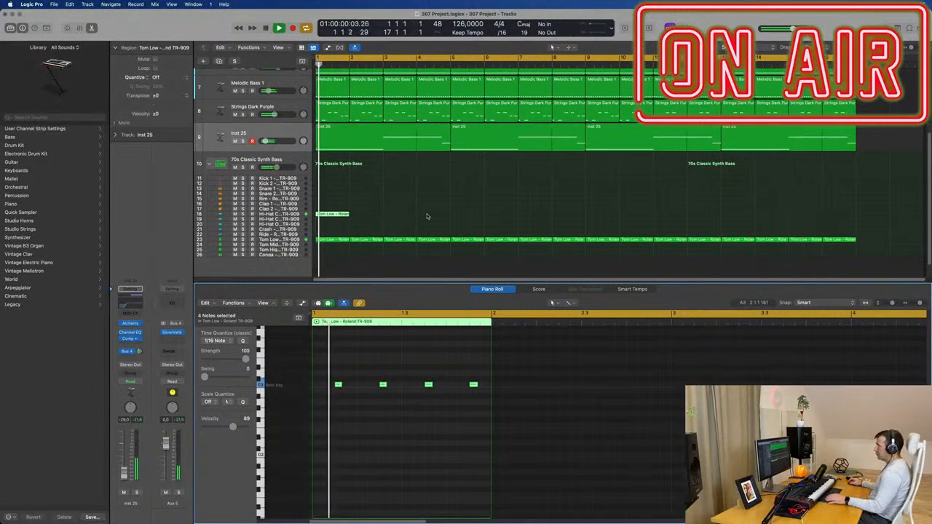
Repeat the one-bar offbeat region along the Hi-Hat Closed track fifteen times to fill it up to bar 17
click(347, 213)
drag(377, 210, 323, 227)
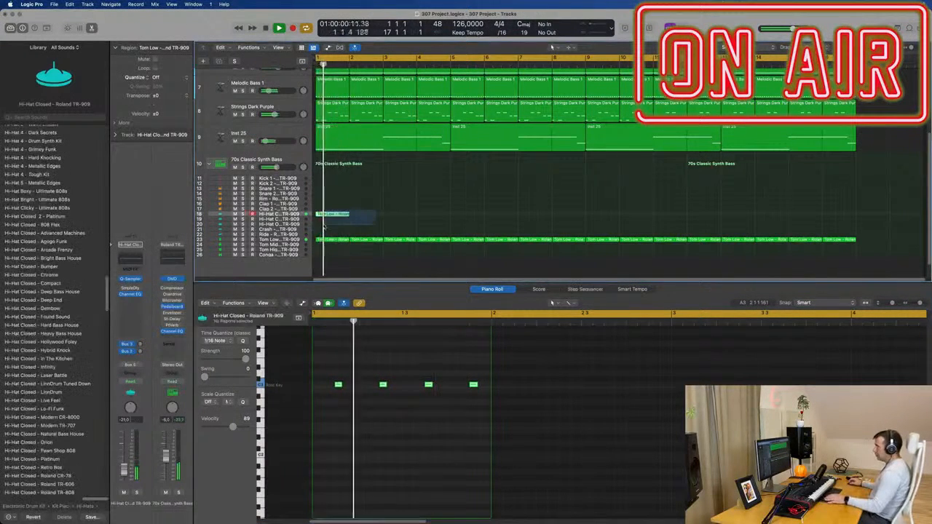
key(super+r)
key(super+r)
key(super+r)
key(super+r)
key(super+r)
key(super+r)
key(super+r)
key(super+r)
key(super+r)
key(super+r)
key(super+r)
key(super+r)
key(super+r)
key(super+r)
key(super+r)
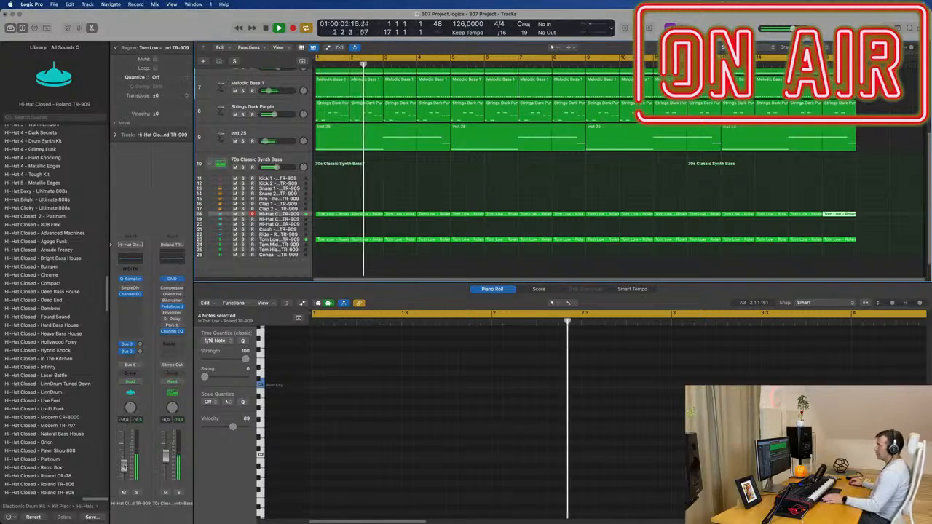
Move all sixteen offbeat regions from the Hi-Hat Closed track down to the Hi-Hat Open track
key(space)
drag(336, 201, 878, 237)
key(space)
key(space)
drag(330, 215, 334, 226)
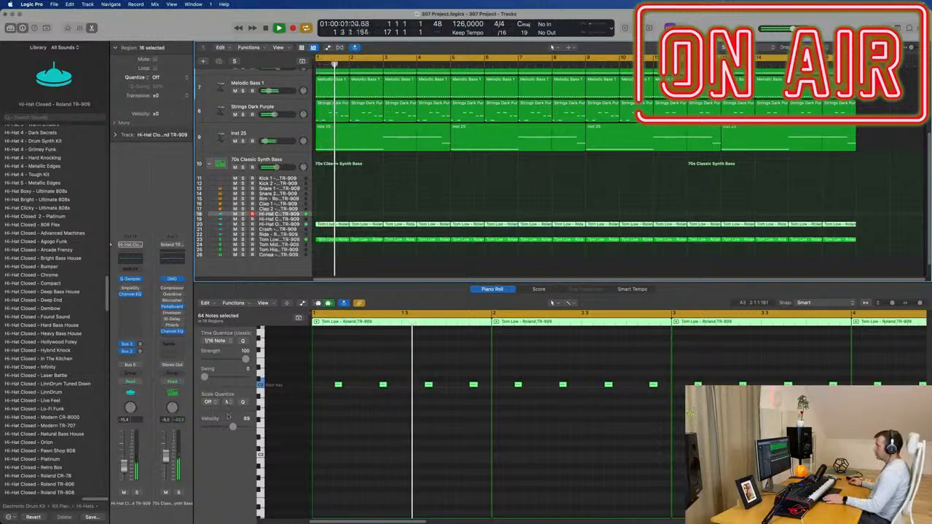
Copy the first open hi-hat region back to the Hi-Hat Closed track and rework its notes to fill every sixteenth except the offbeats
click(386, 200)
click(333, 227)
drag(333, 226, 332, 216)
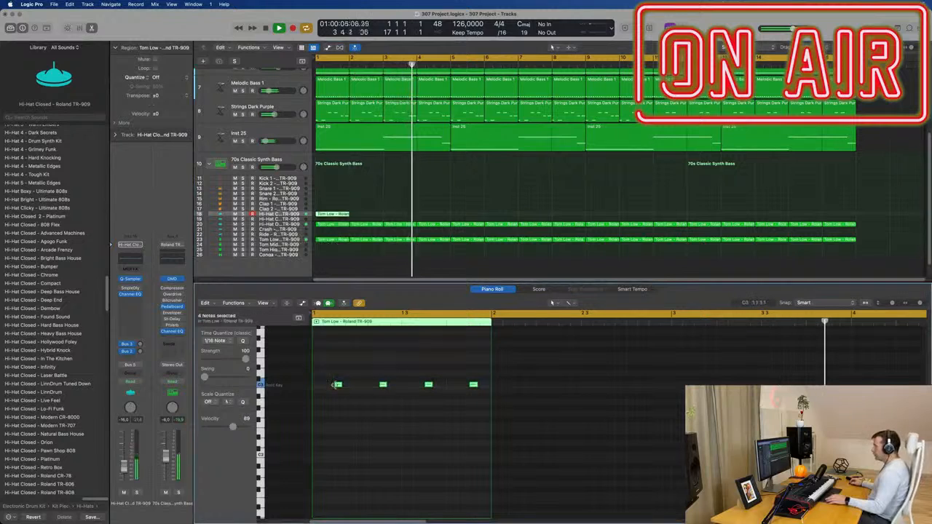
mouse_move(338, 386)
mouse_down()
mouse_move(316, 390)
mouse_move(350, 388)
mouse_up()
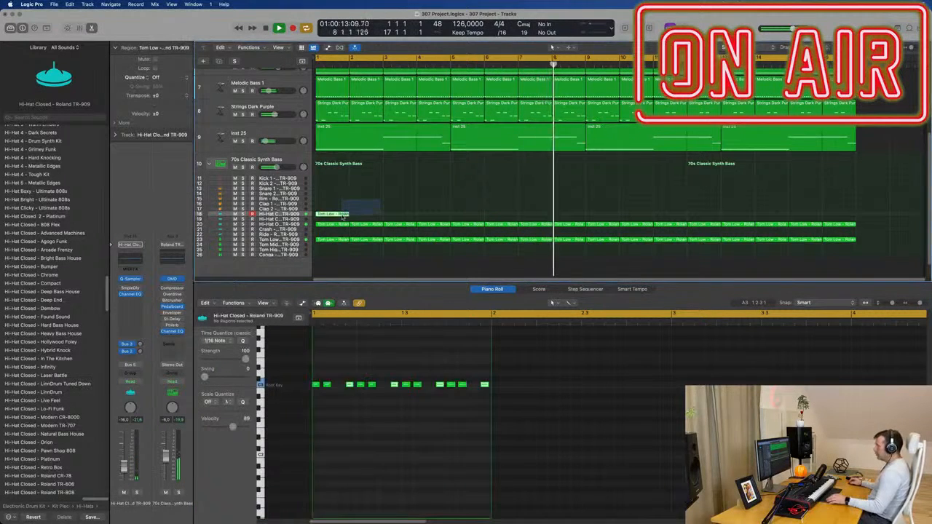
Repeat the reworked one-bar closed hi-hat region fifteen times along its track until the pattern reaches bar 17
key(super+r)
key(super+r)
key(super+r)
key(super+r)
key(super+r)
key(super+r)
key(super+r)
key(super+r)
key(super+r)
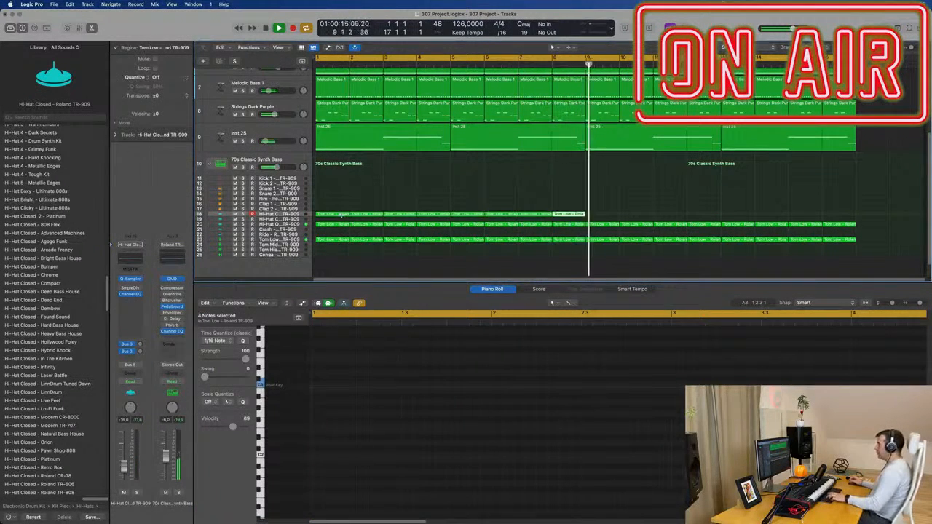
key(super+r)
key(super+r)
key(super+r)
key(super+r)
key(super+r)
key(super+r)
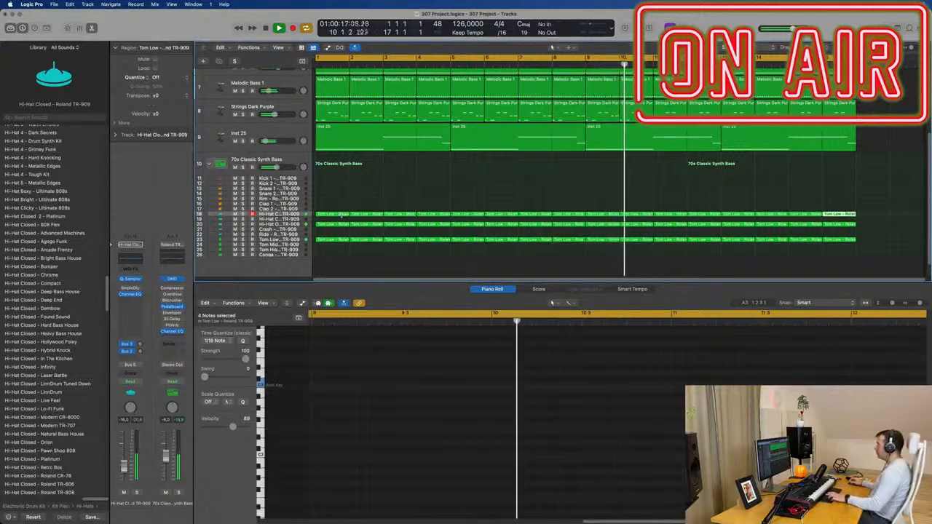
Lower the Hi-Hat Closed channel's volume to -20 dB and adjust its Bus 2 delay send
click(274, 214)
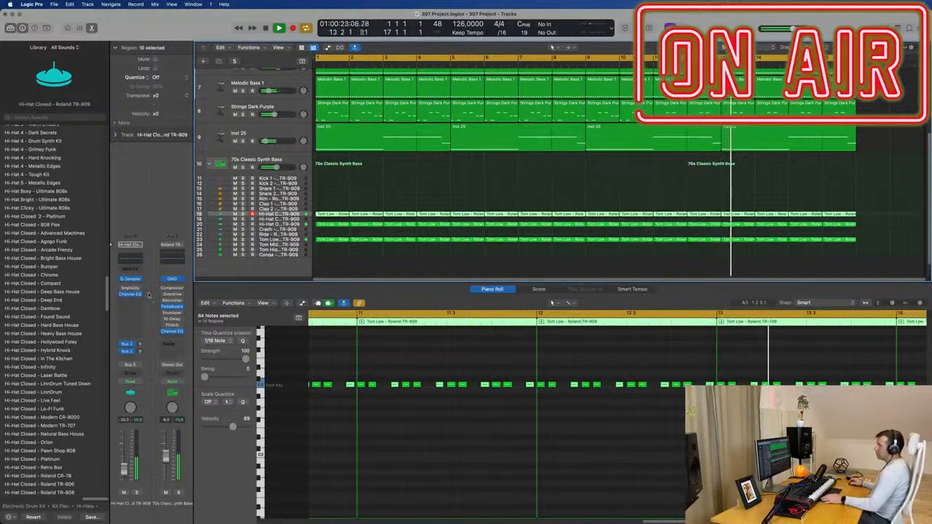
click(140, 349)
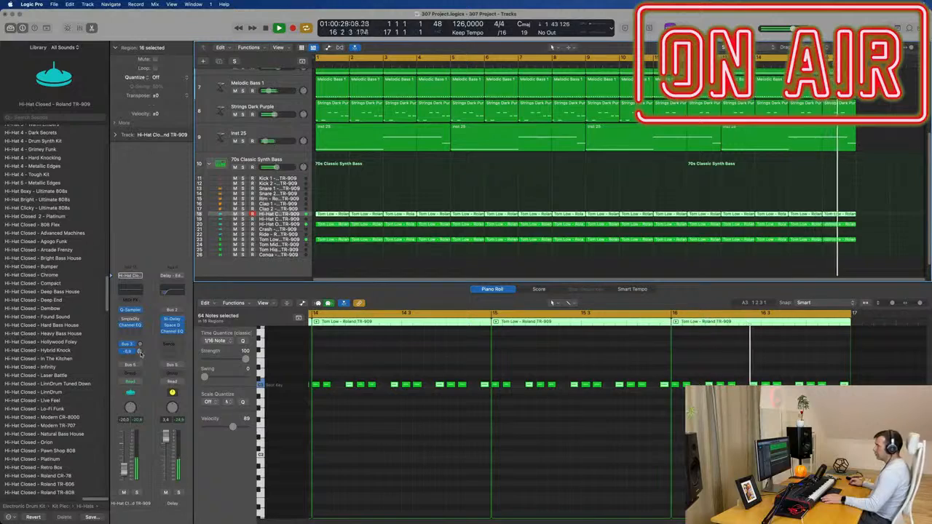
click(357, 258)
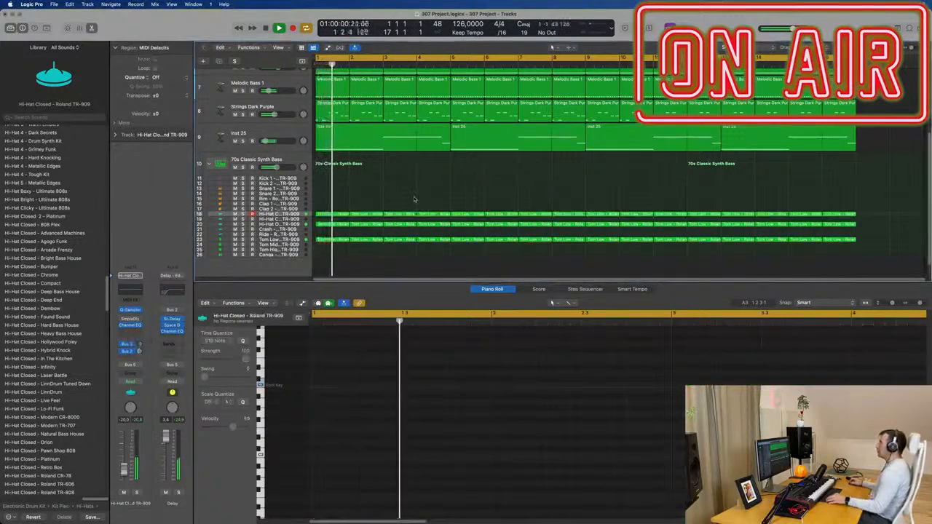
Mute the Strings Dark Purple track during playback
scroll(419, 194, down, 1)
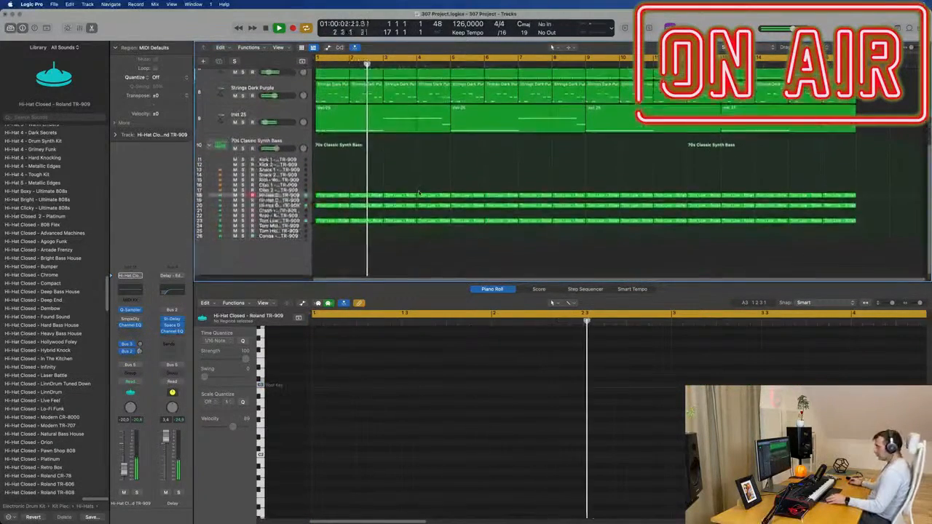
scroll(421, 195, up, 5)
scroll(421, 212, down, 4)
scroll(421, 212, down, 2)
click(272, 99)
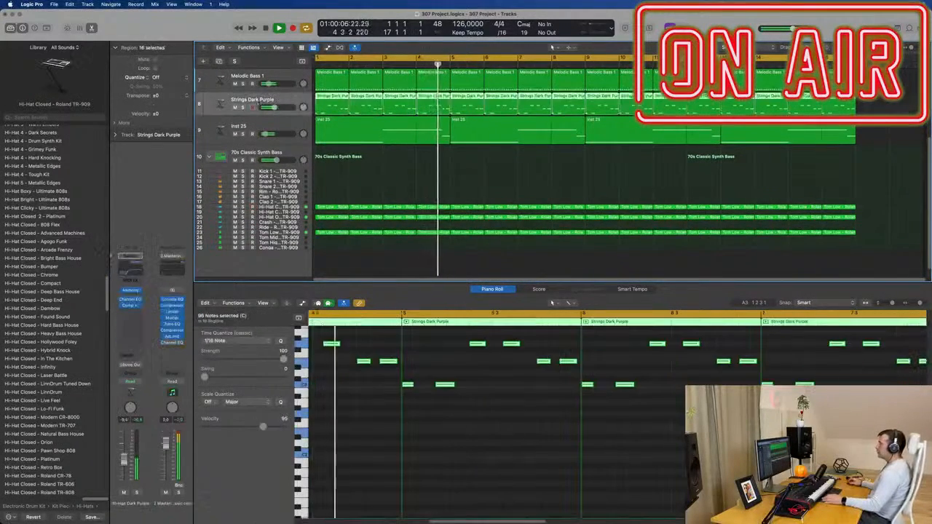
click(234, 107)
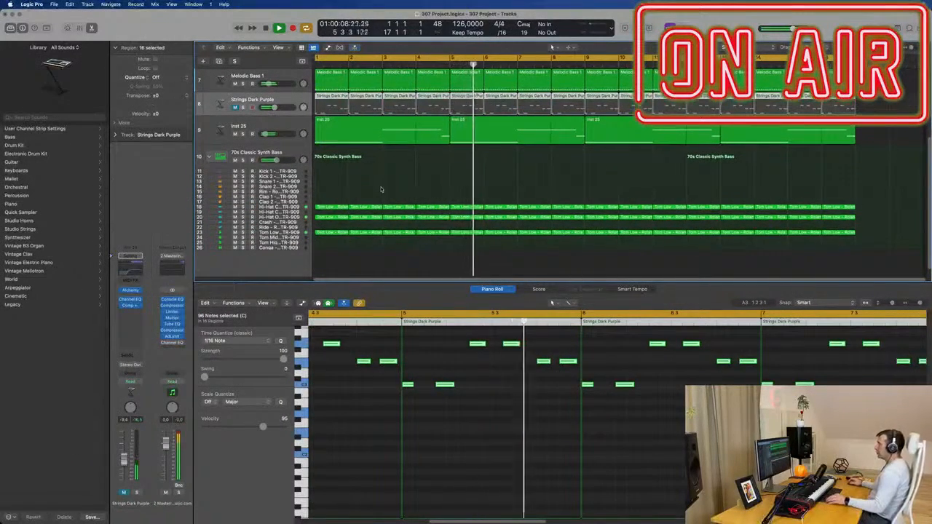
scroll(377, 190, up, 3)
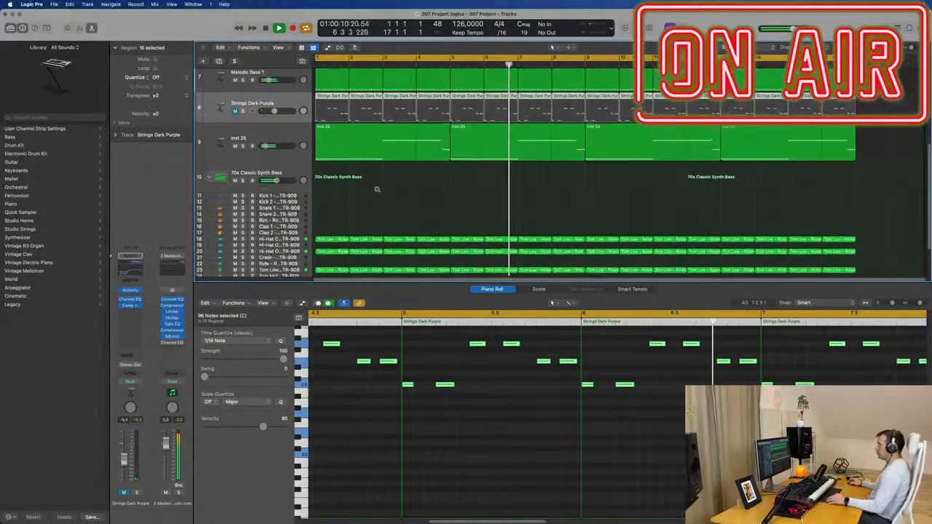
scroll(377, 189, up, 4)
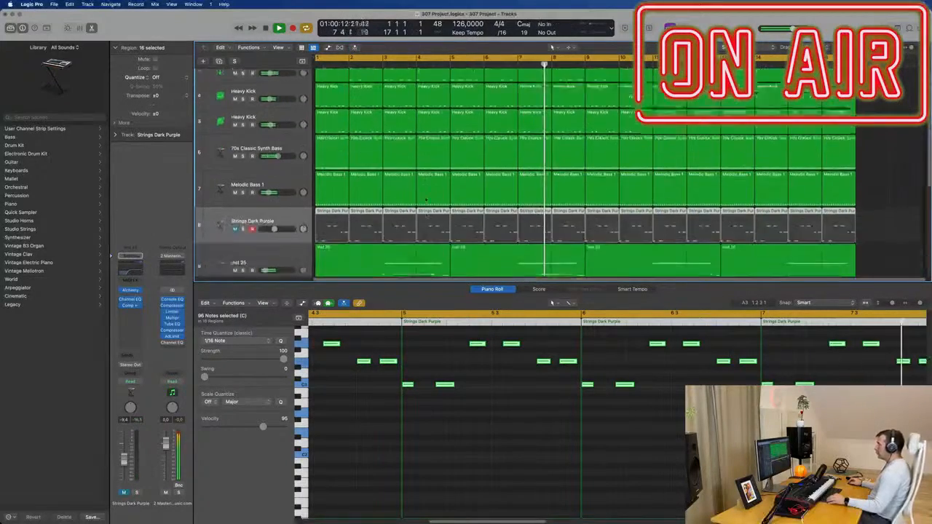
Mute Melodic Bass 1 and 70s Classic Synth Bass, and briefly mute the fifth track's Heavy Kick for comparison
scroll(425, 200, down, 5)
scroll(410, 151, up, 4)
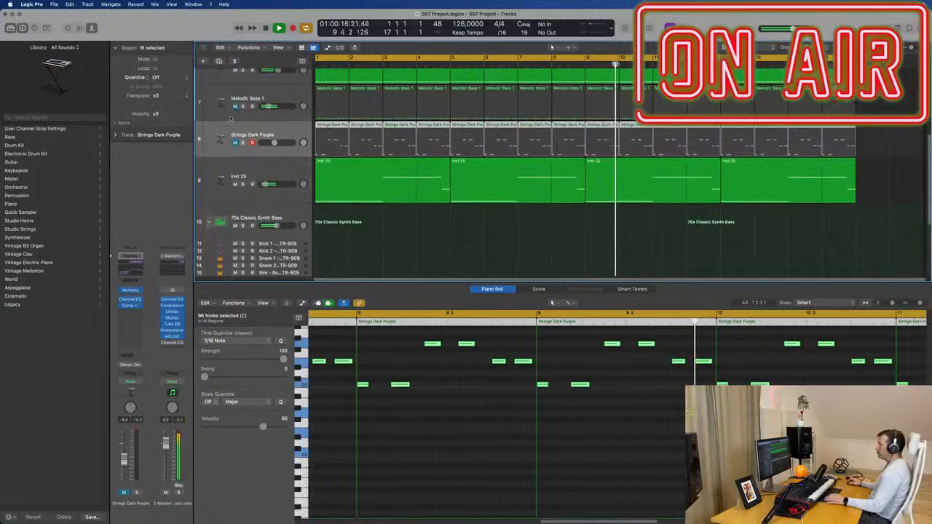
scroll(232, 120, up, 3)
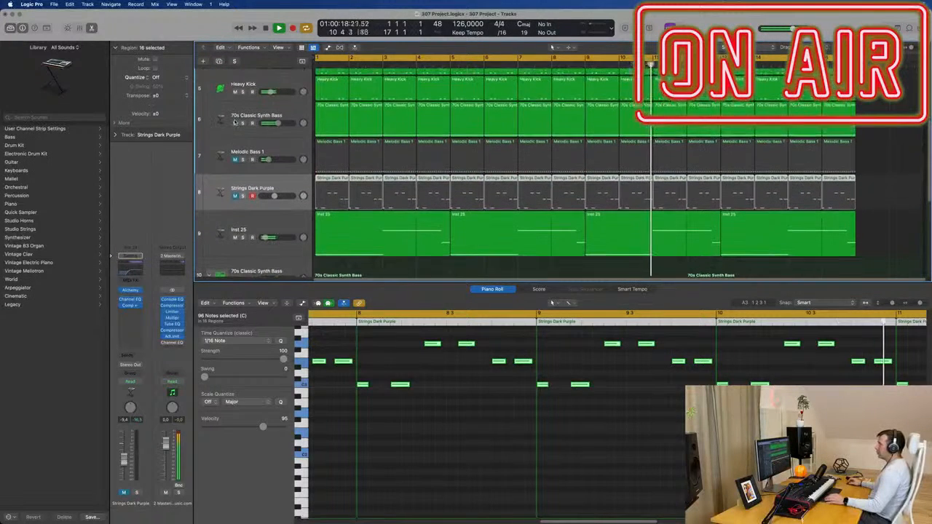
click(235, 92)
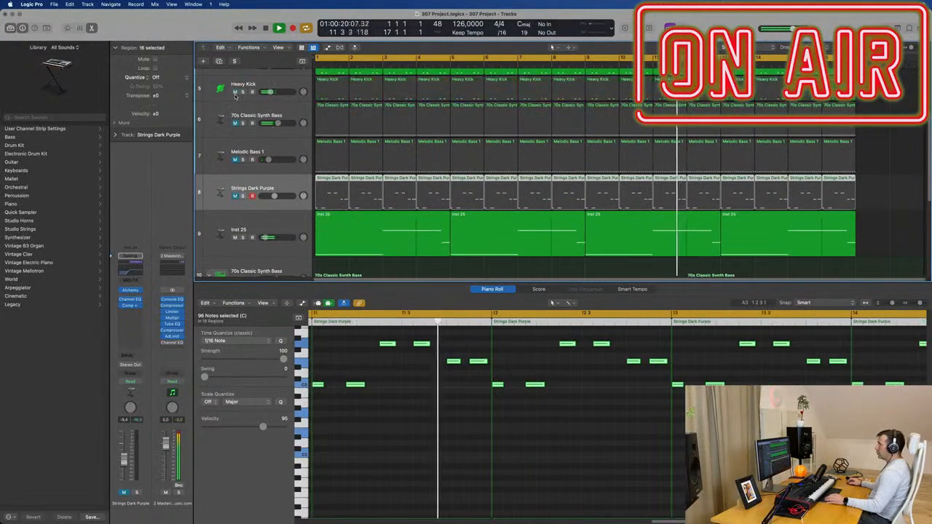
click(235, 92)
Unmute Melodic Bass 1 and tweak the second performance knob of its Alchemy patch
click(235, 159)
click(296, 155)
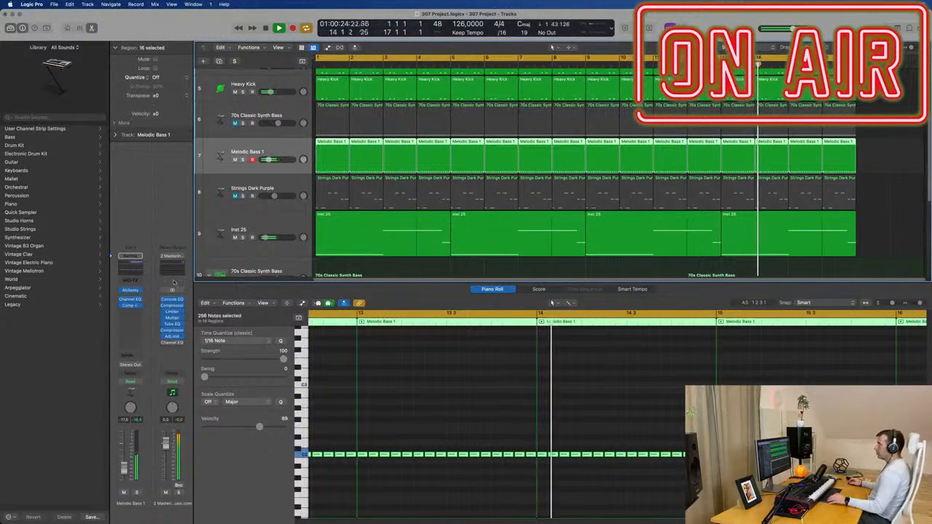
click(130, 290)
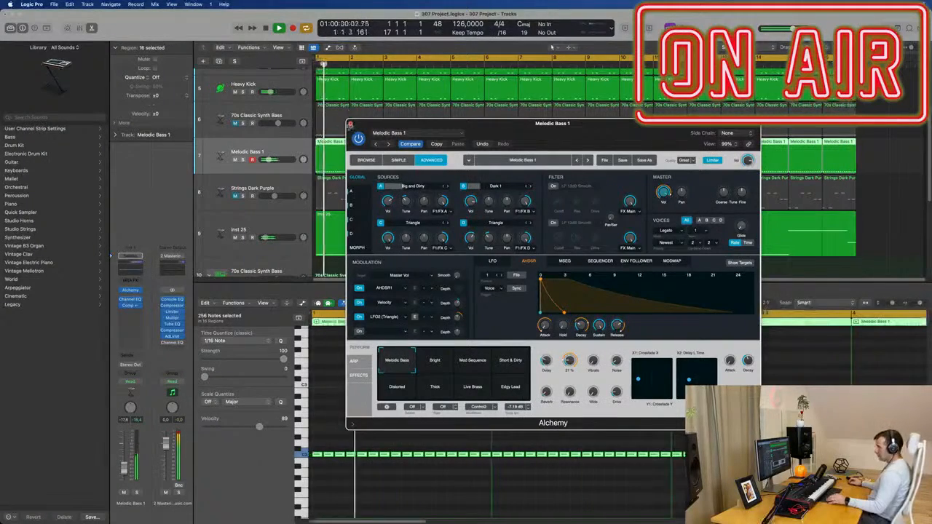
click(350, 125)
Copy the first Tom Low region to the Snare 1 track and reduce it to two notes, on the offbeats of beats 1 and 3
key(x)
key(x)
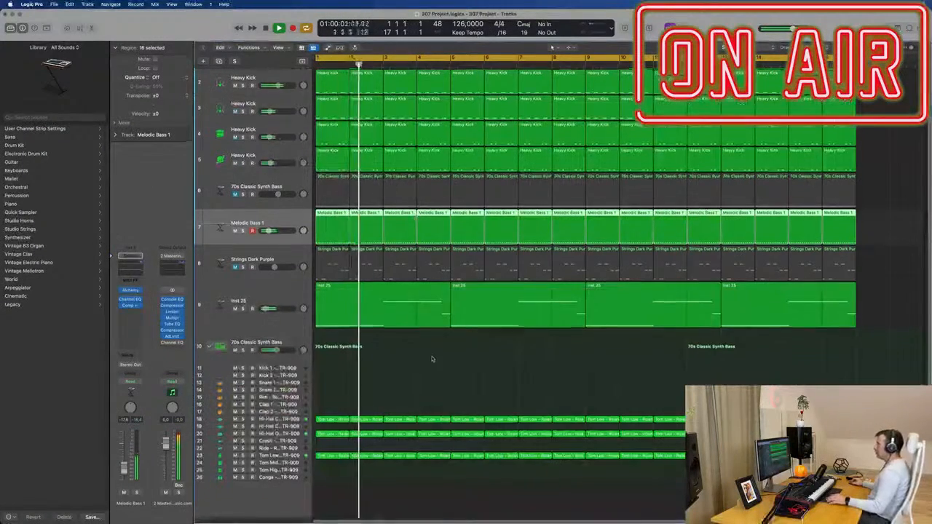
drag(331, 457, 335, 388)
double_click(335, 386)
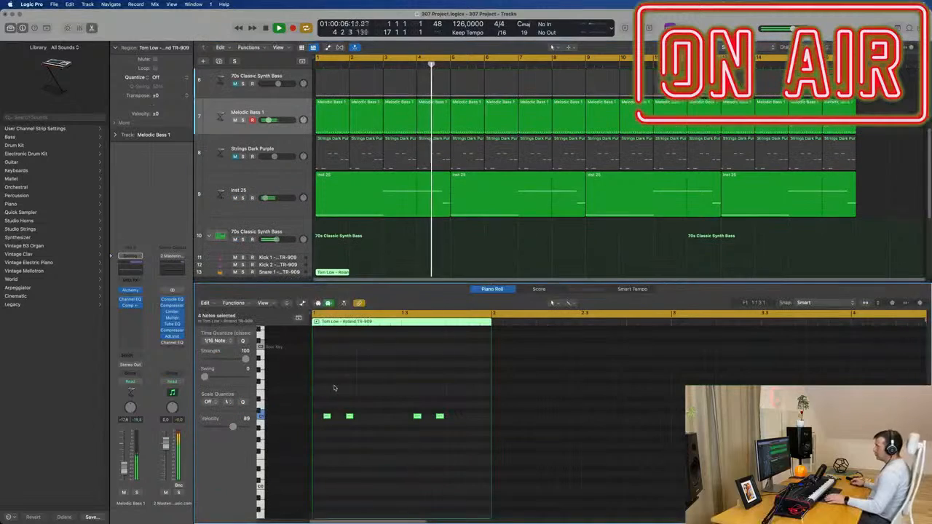
drag(328, 419, 338, 419)
click(350, 423)
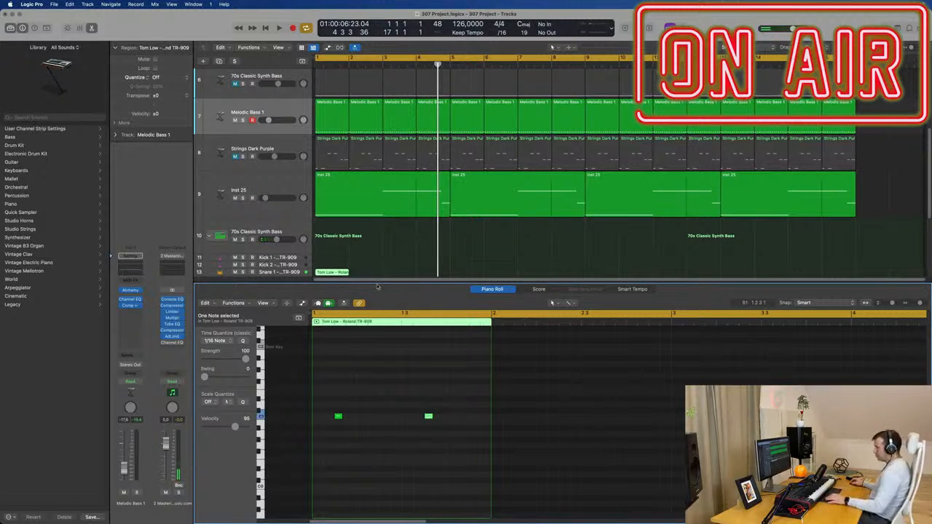
Repeat the snare region along the Snare 1 track up to bar 17, restart playback and select all sixteen snare regions
key(x)
key(x)
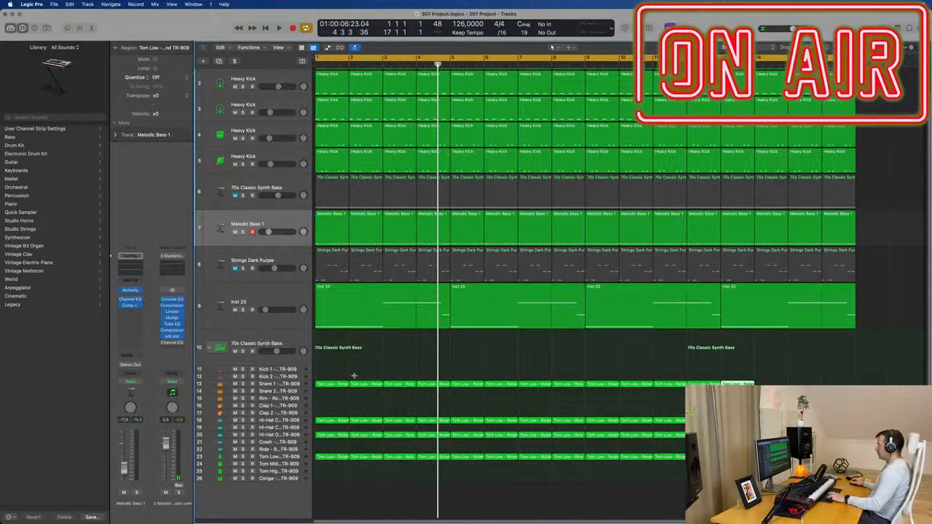
key(space)
drag(863, 379, 321, 393)
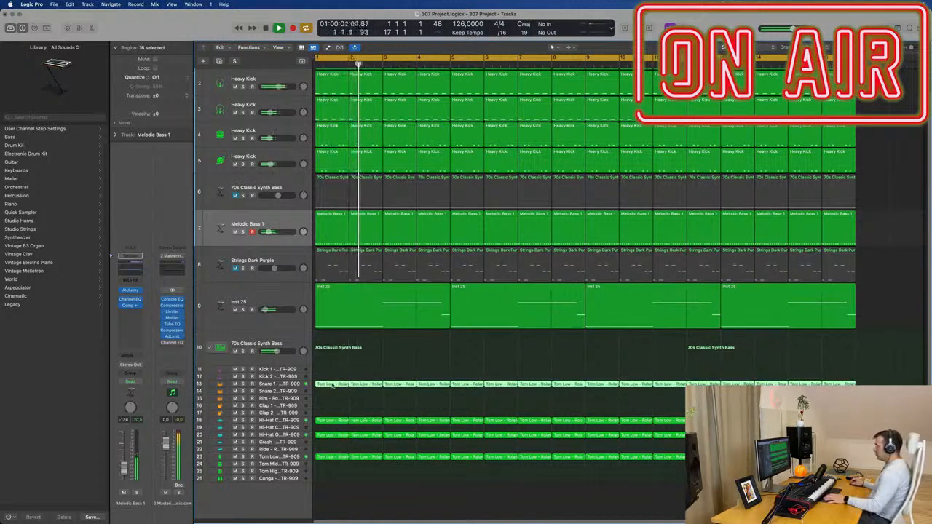
Transpose all the snare notes up one octave to the root key and shift them an eighth note later
key(p)
key(alt+shift+Up)
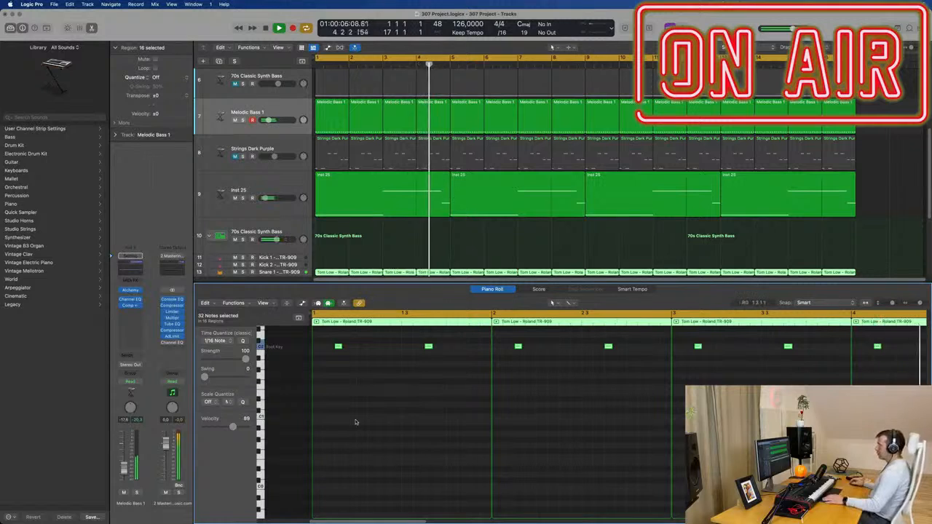
key(alt+shift+Down)
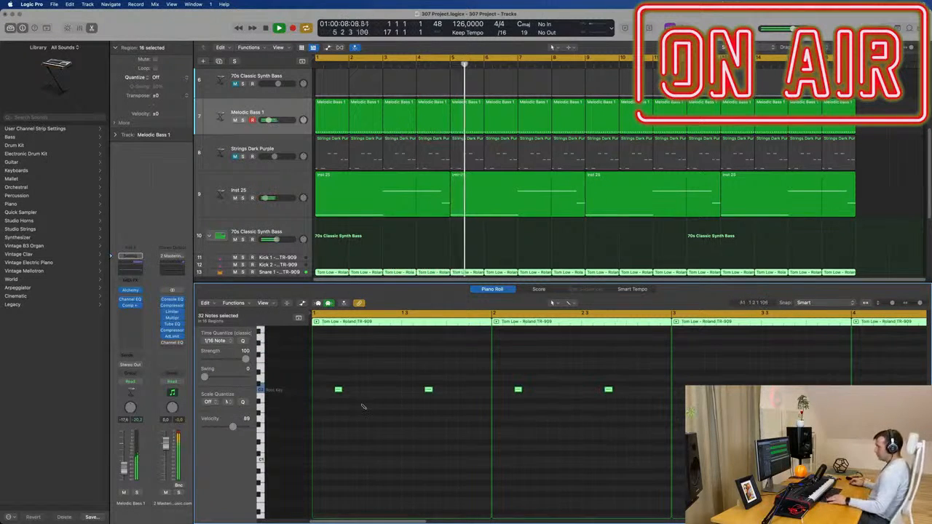
drag(339, 391, 362, 390)
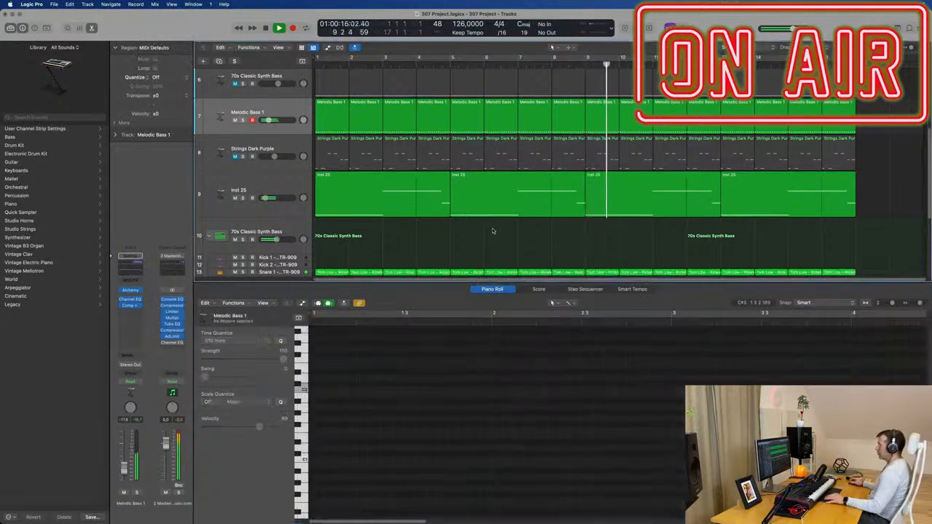
key(x)
key(x)
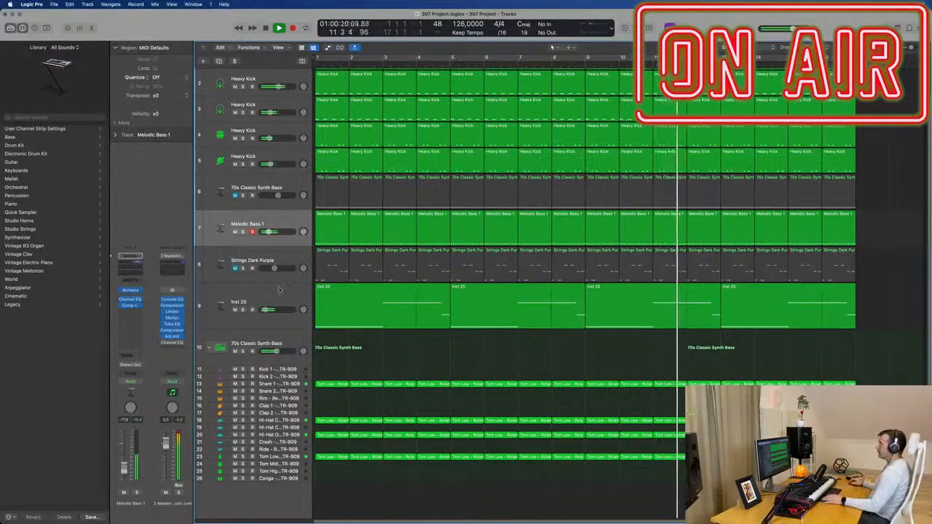
Turn the cycle range back on, replay from the start and lower the Filter 1 cutoff in Inst 25's Alchemy
click(280, 320)
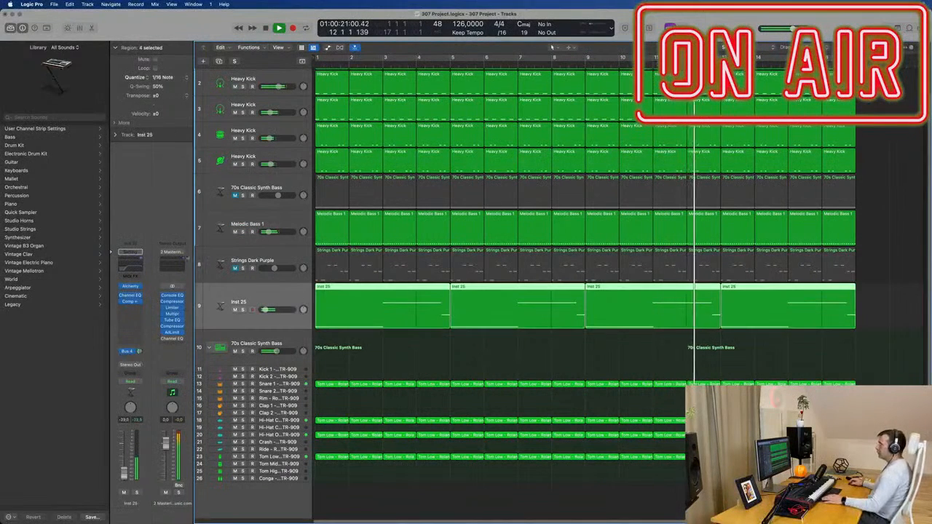
click(130, 287)
drag(867, 166, 535, 143)
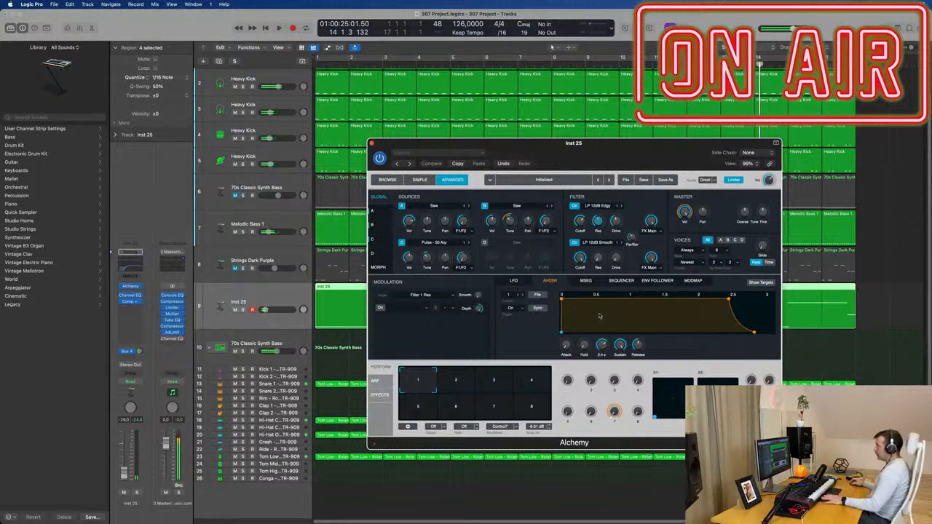
click(566, 58)
key(space)
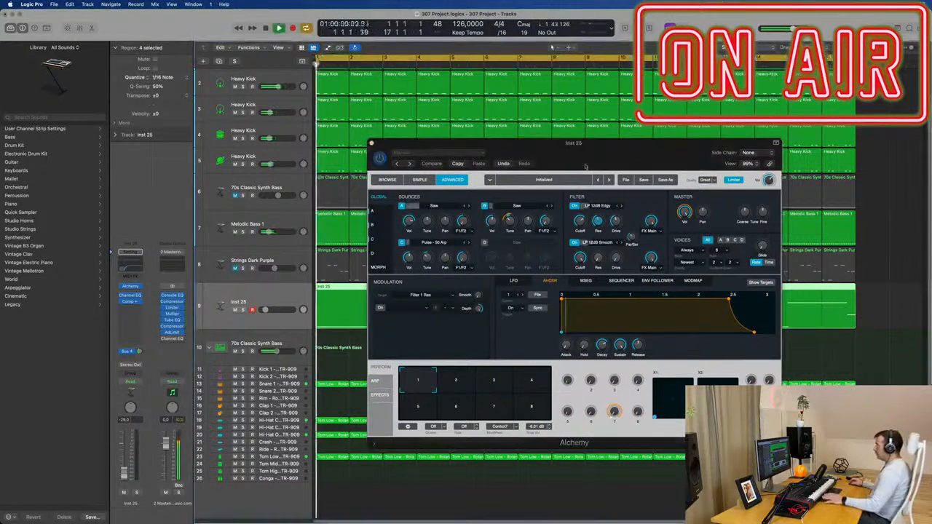
drag(630, 155, 624, 133)
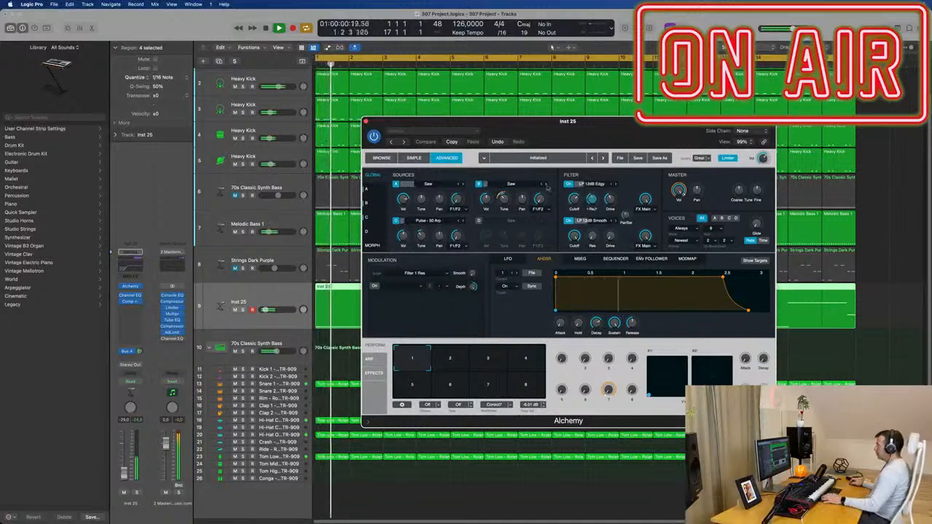
drag(574, 199, 576, 208)
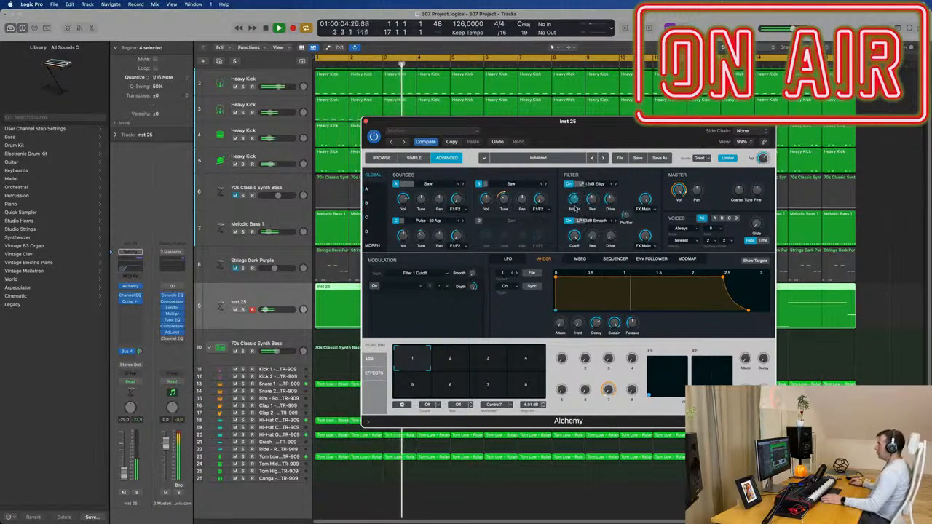
Adjust Inst 25's Bus 4 send and add a Channel EQ after SilverVerb on its return, cutting the lows with the low-cut band
click(142, 352)
click(174, 334)
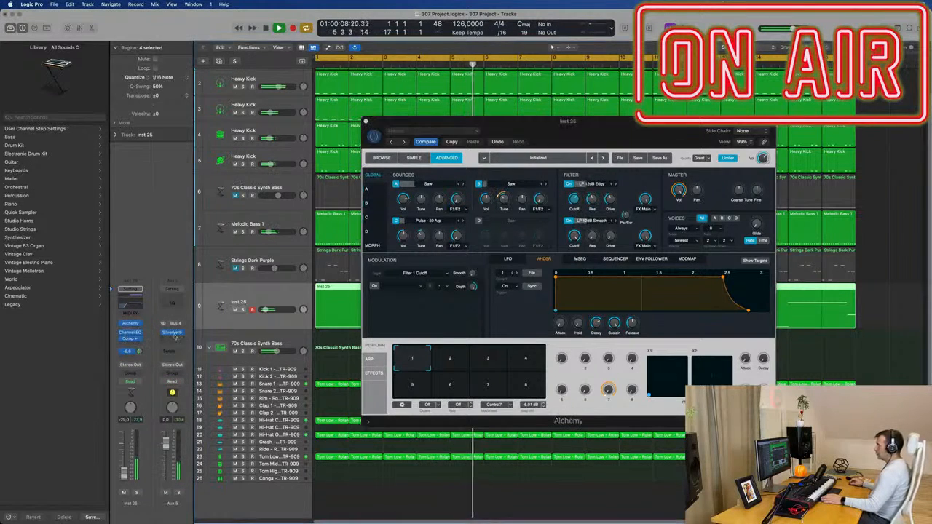
click(173, 302)
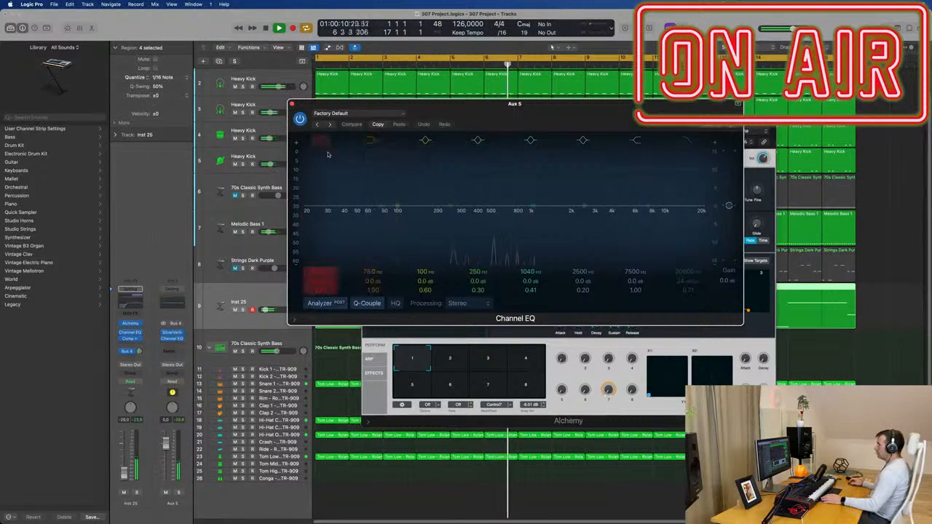
drag(393, 195, 494, 186)
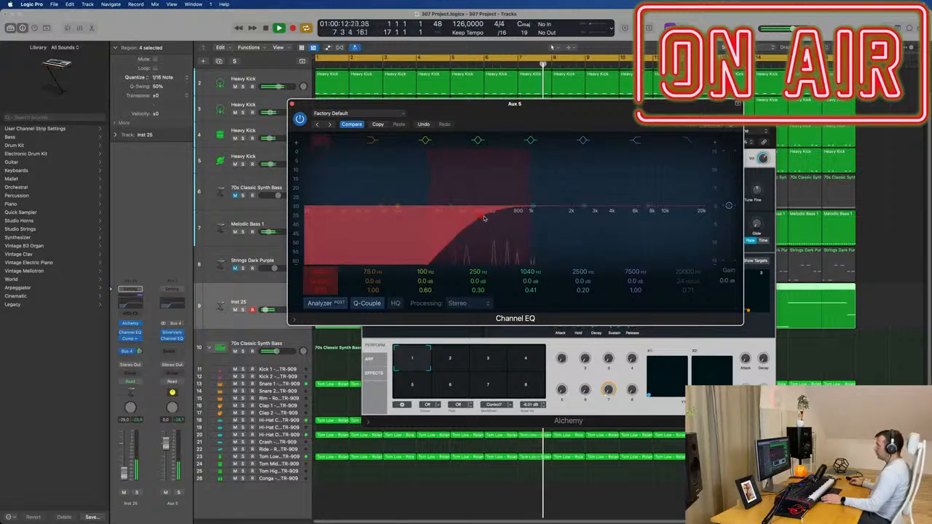
click(292, 105)
drag(465, 131, 384, 125)
click(285, 116)
scroll(315, 215, up, 2)
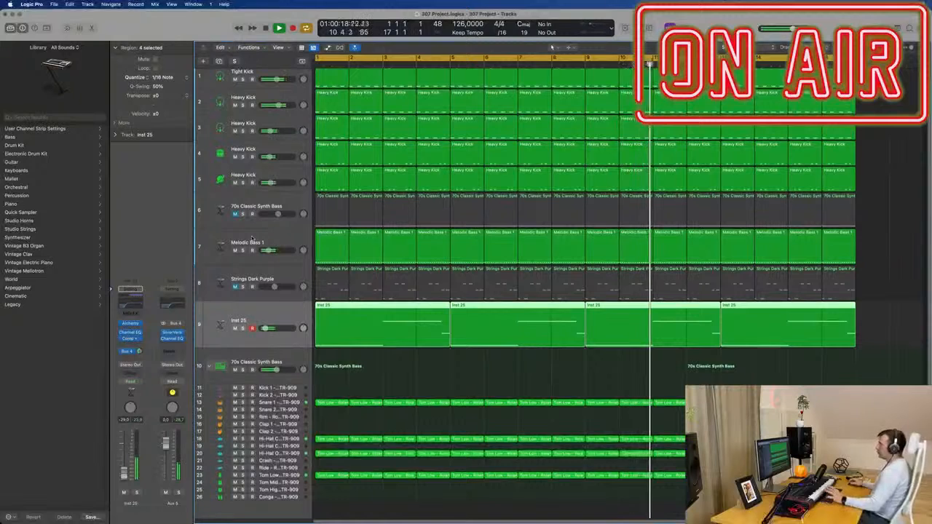
Compare the notes of the first Inst 25 region with those of the Melodic Bass 1 regions in the Piano Roll
double_click(387, 320)
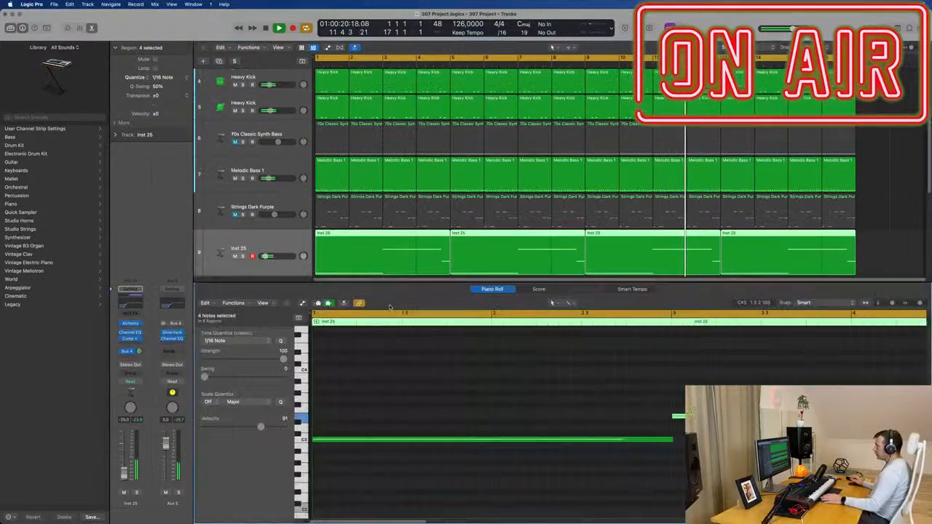
click(415, 440)
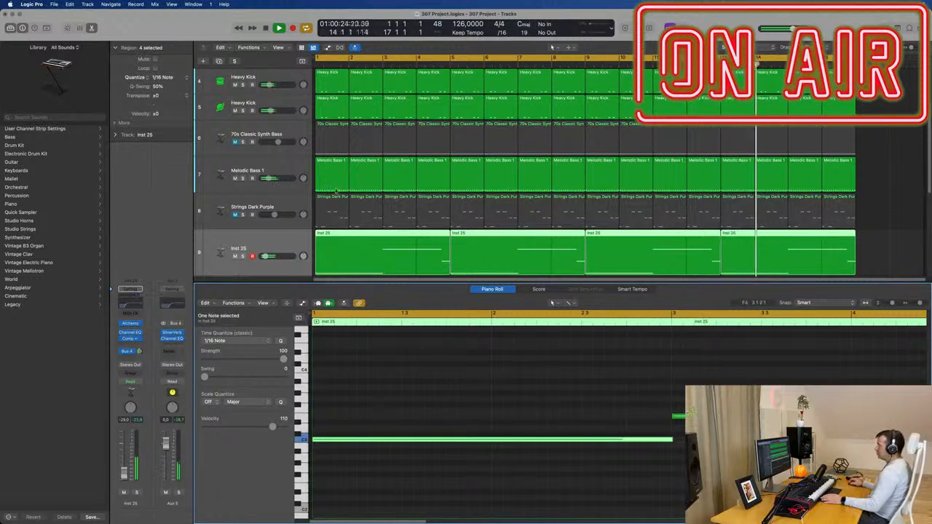
scroll(364, 174, down, 1)
click(405, 153)
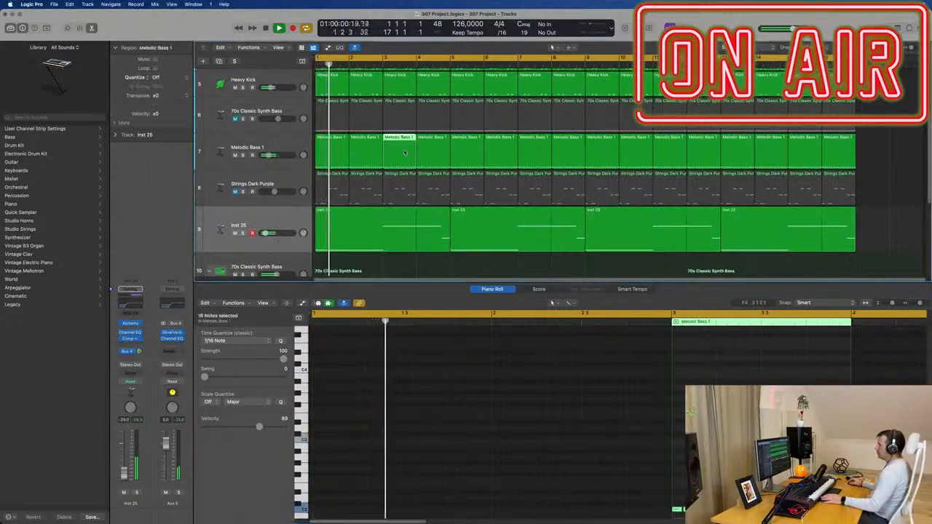
click(330, 150)
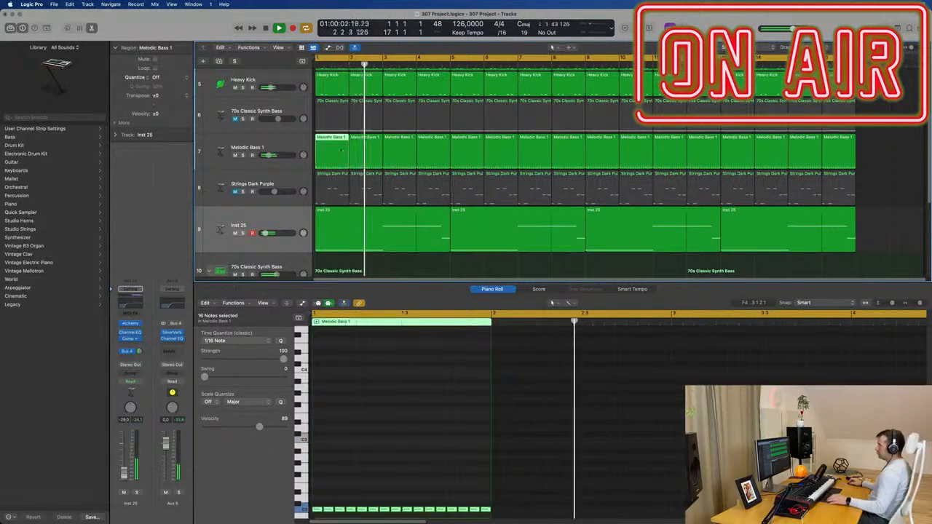
click(359, 152)
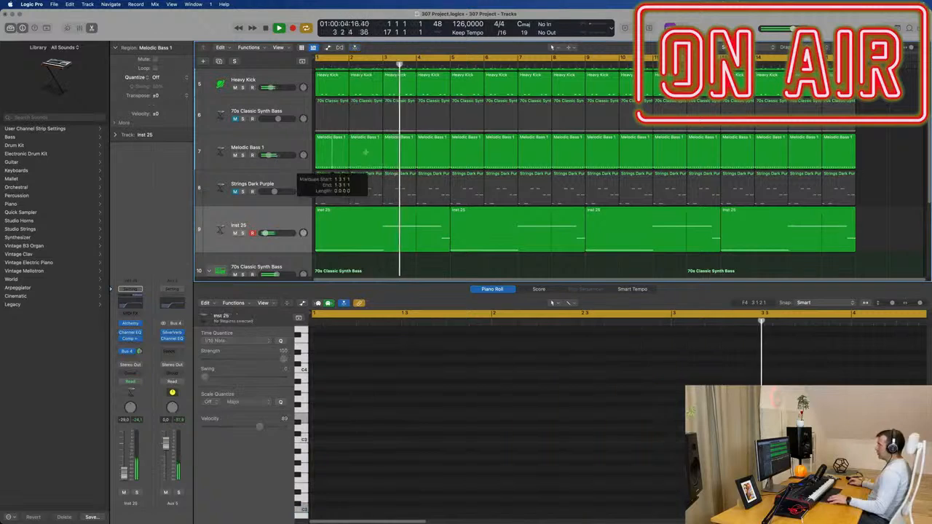
click(447, 153)
click(346, 150)
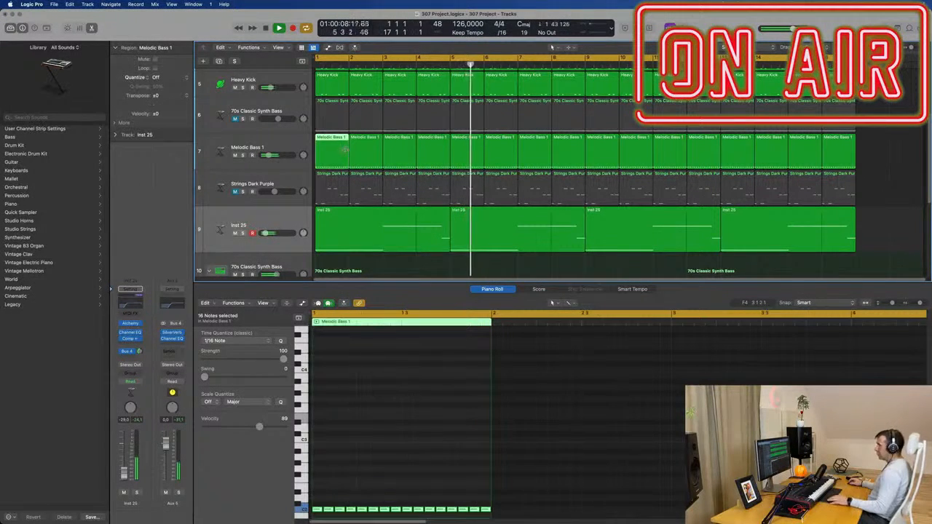
drag(875, 143, 311, 148)
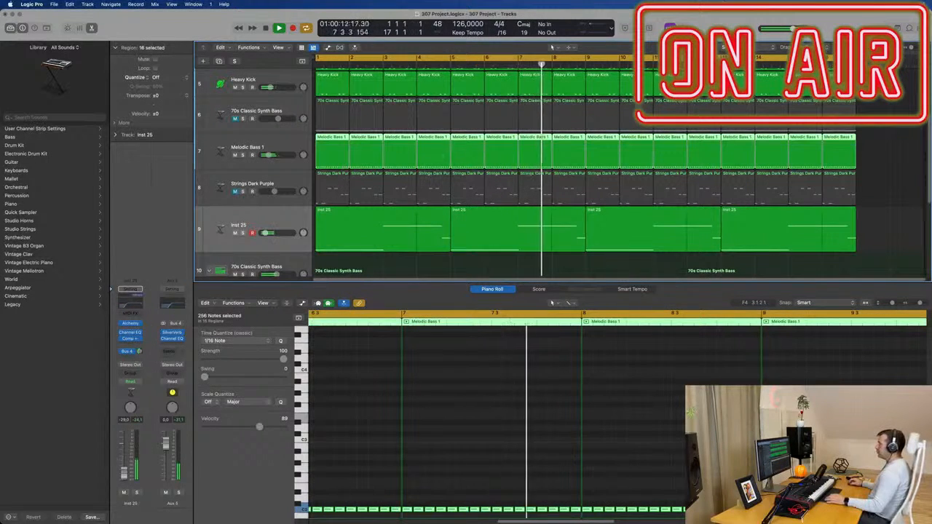
Delete the Melodic Bass 1 region at bar 5 and join the four regions before it into one
click(462, 140)
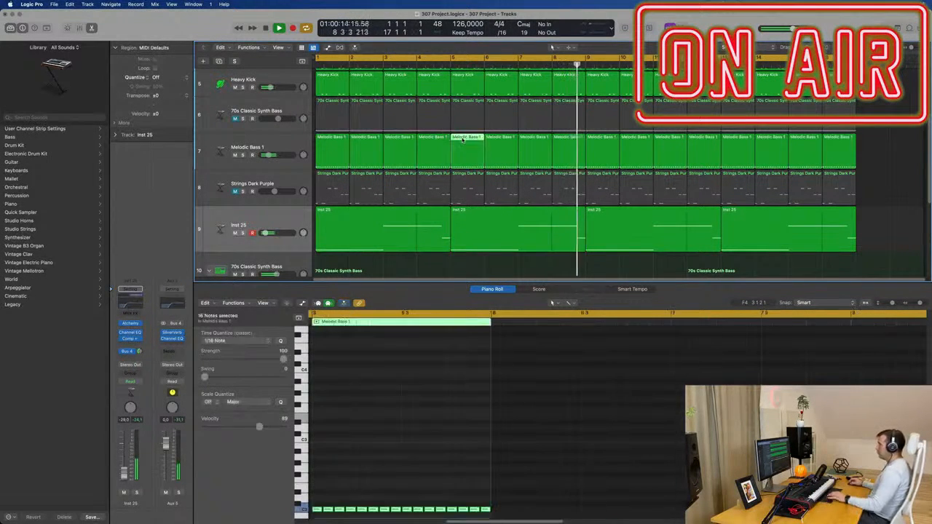
key(BackSpace)
drag(466, 146, 264, 150)
key(super+j)
key(space)
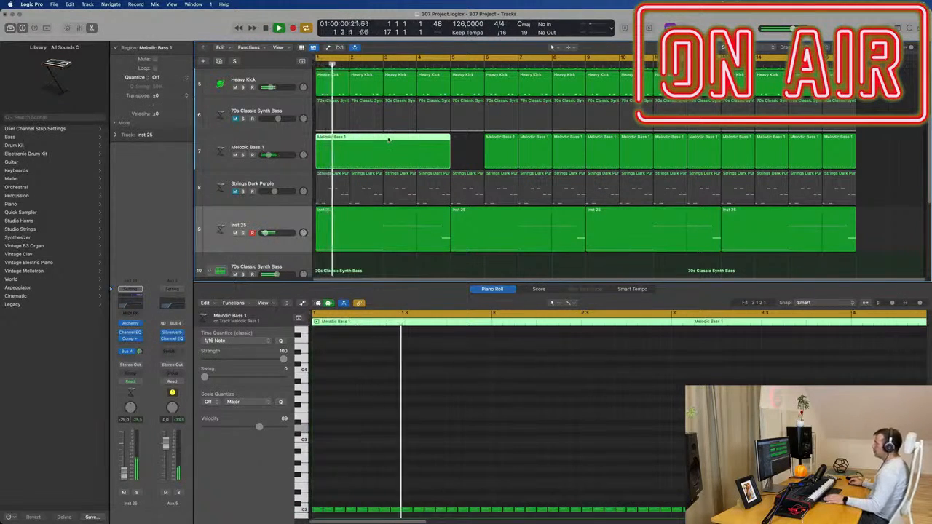
Raise all notes in bars 3 and 4 of the joined Melodic Bass 1 region by four semitones
key(p)
click(458, 220)
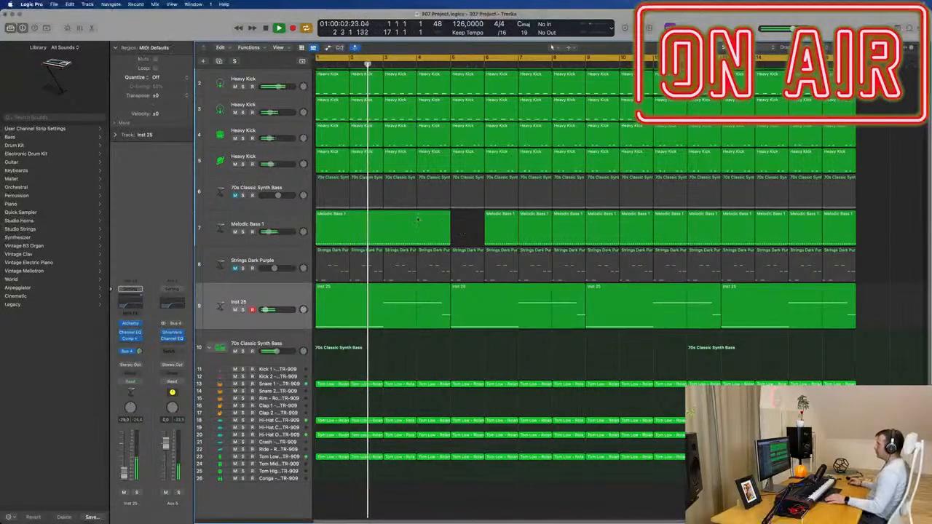
double_click(405, 216)
scroll(553, 428, down, 3)
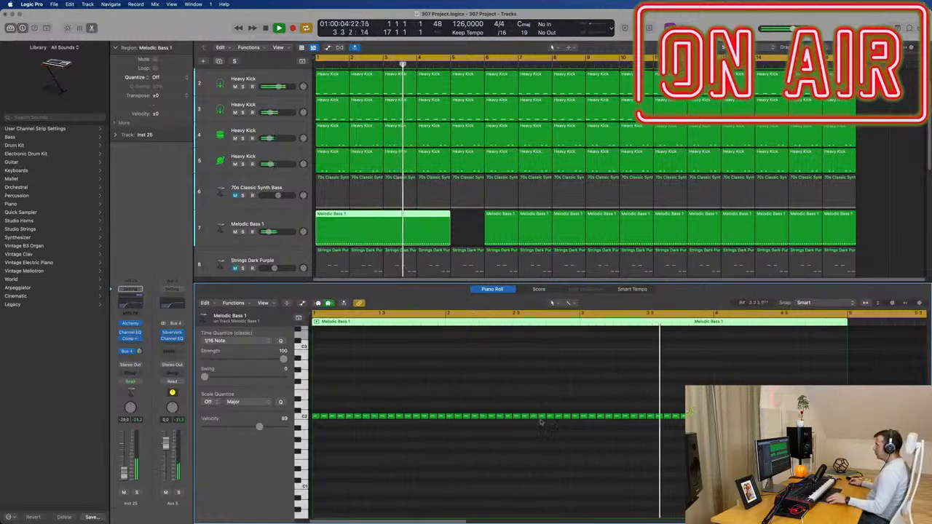
drag(563, 402, 690, 440)
key(alt+Up)
key(alt+Up)
key(alt+Up)
key(alt+Up)
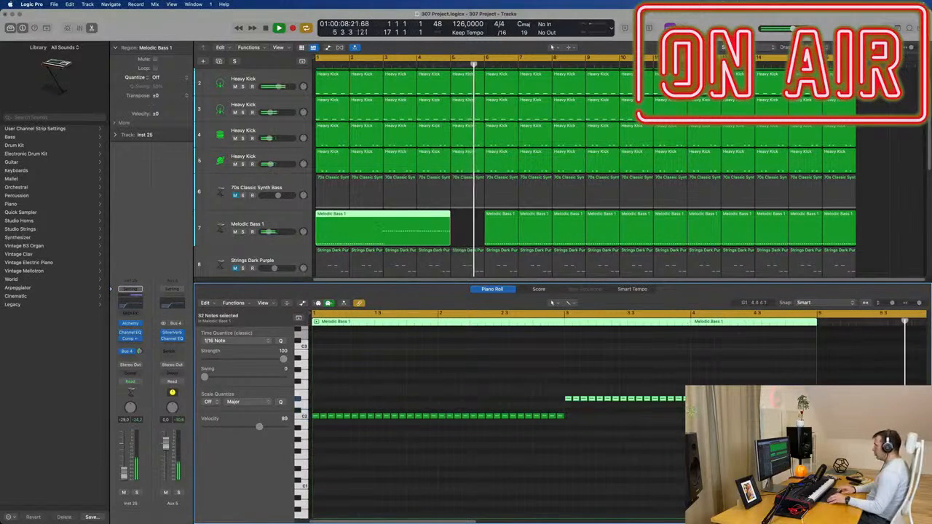
Restart playback from the beginning and delete the remaining Melodic Bass 1 regions from bar 6 onward
key(Return)
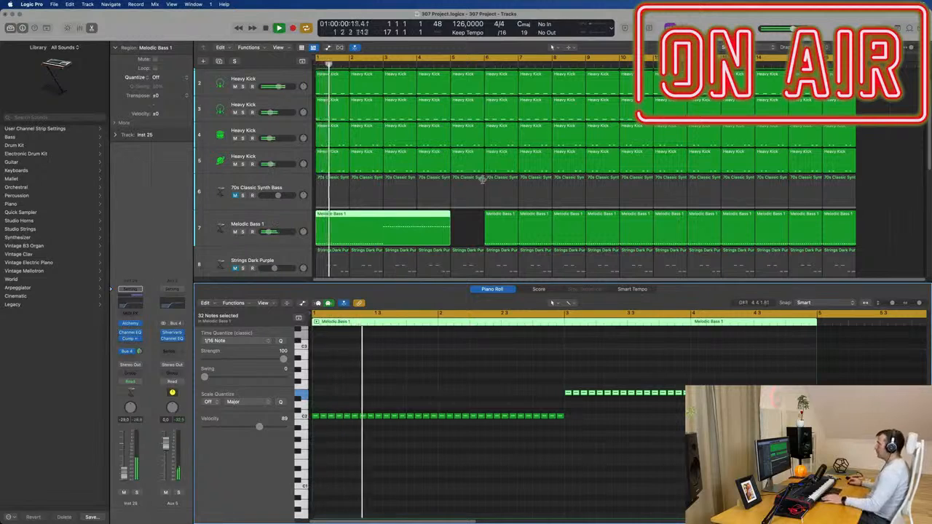
drag(479, 221, 905, 242)
key(Delete)
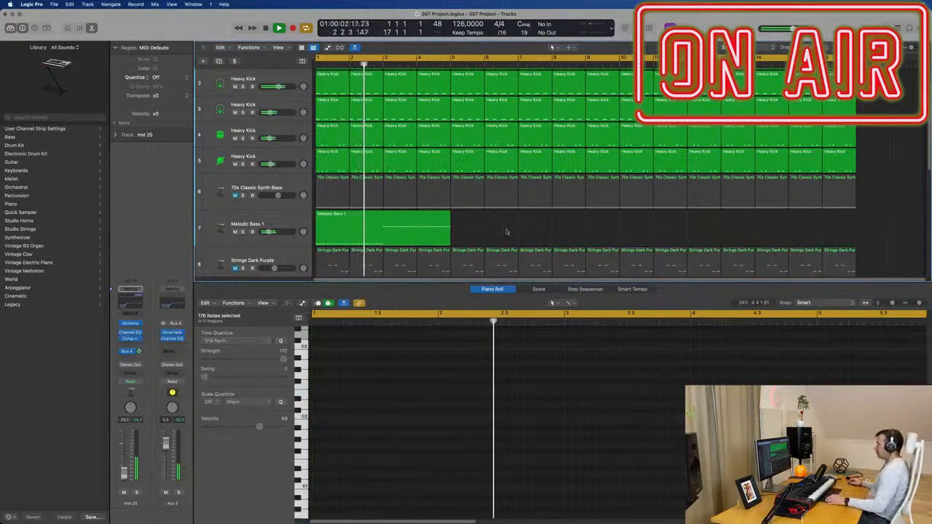
Check where Inst 25's closing note falls and lower the last four Melodic Bass 1 notes by two semitones to match
click(413, 235)
scroll(437, 233, down, 3)
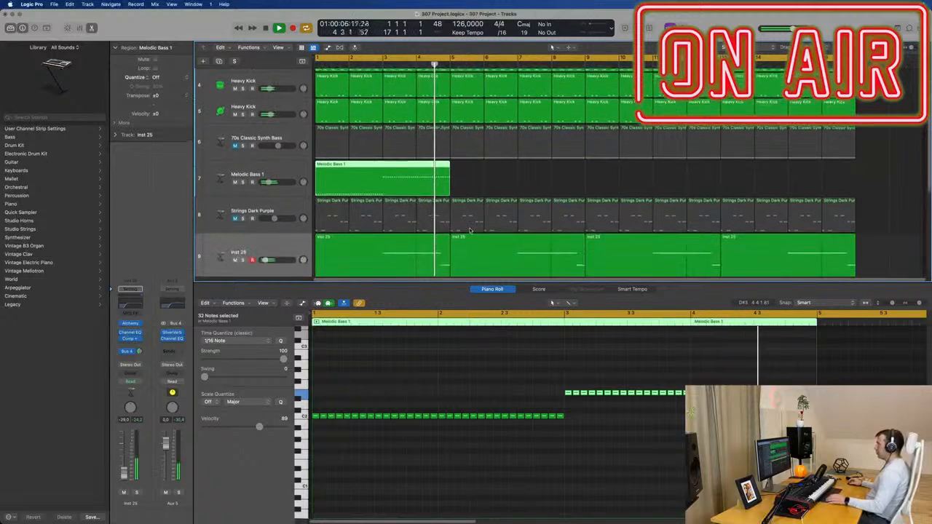
click(440, 258)
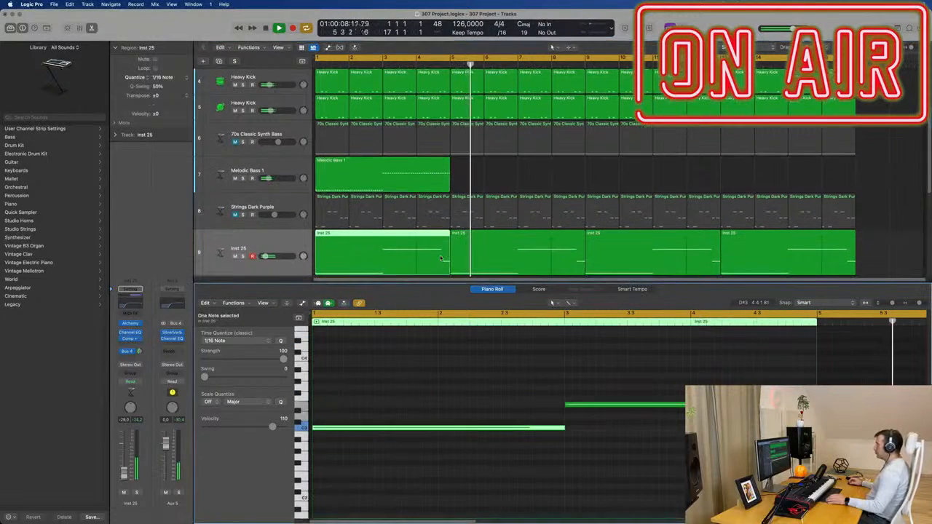
click(445, 186)
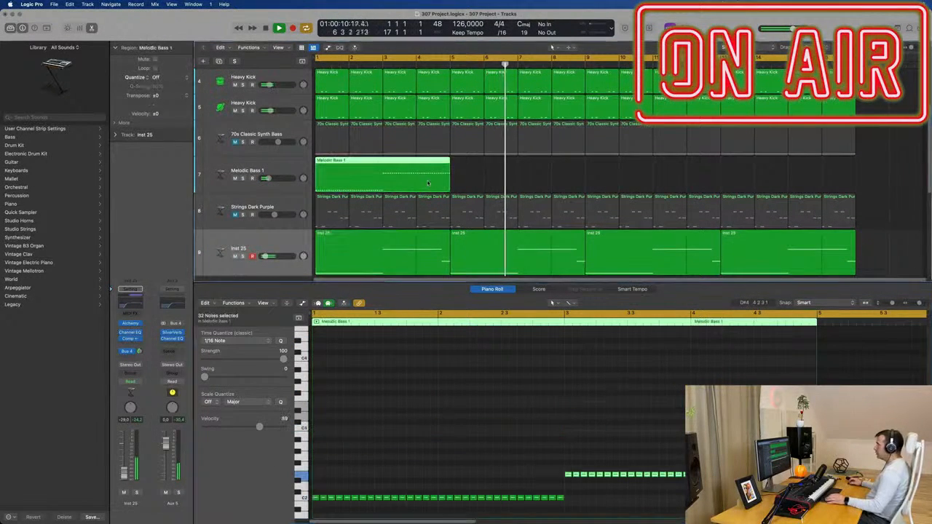
click(779, 451)
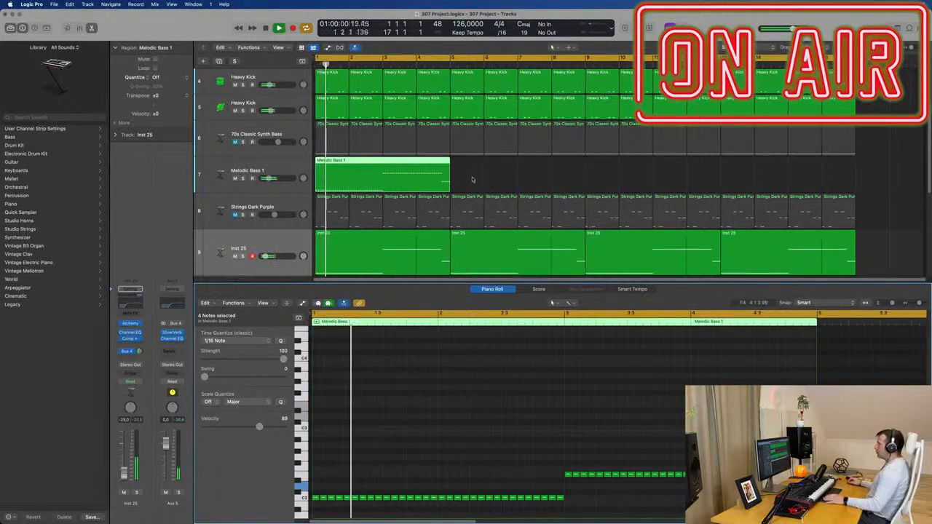
Repeat the four-bar Melodic Bass 1 region three times up to bar 17 and select its track
key(super+r)
key(super+r)
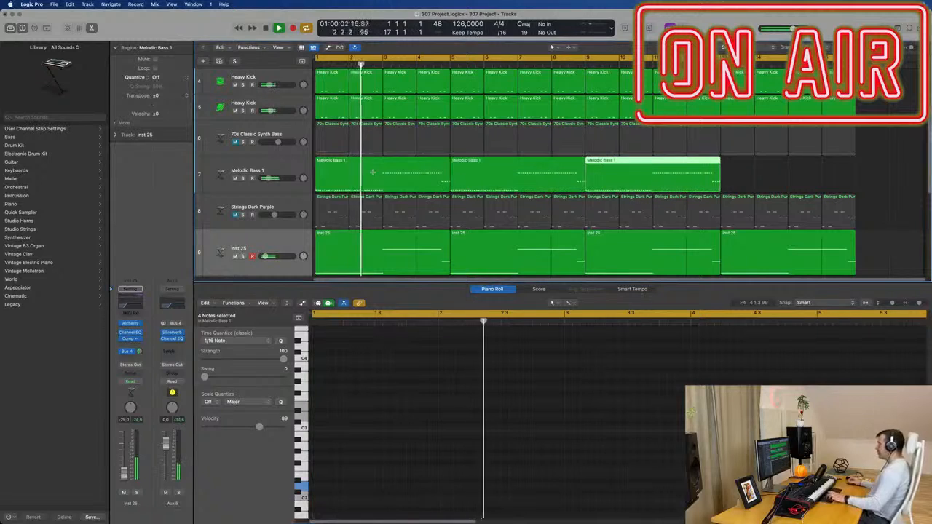
key(super+r)
click(288, 166)
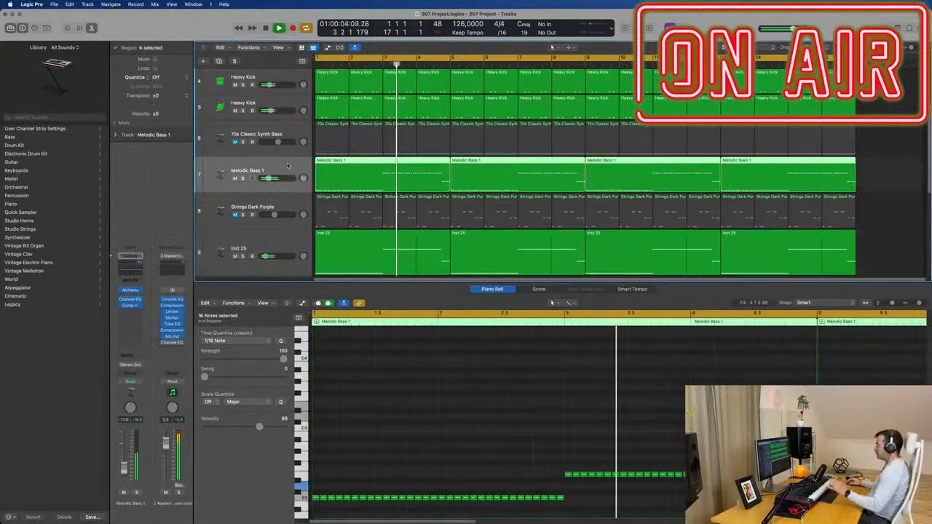
scroll(342, 215, up, 3)
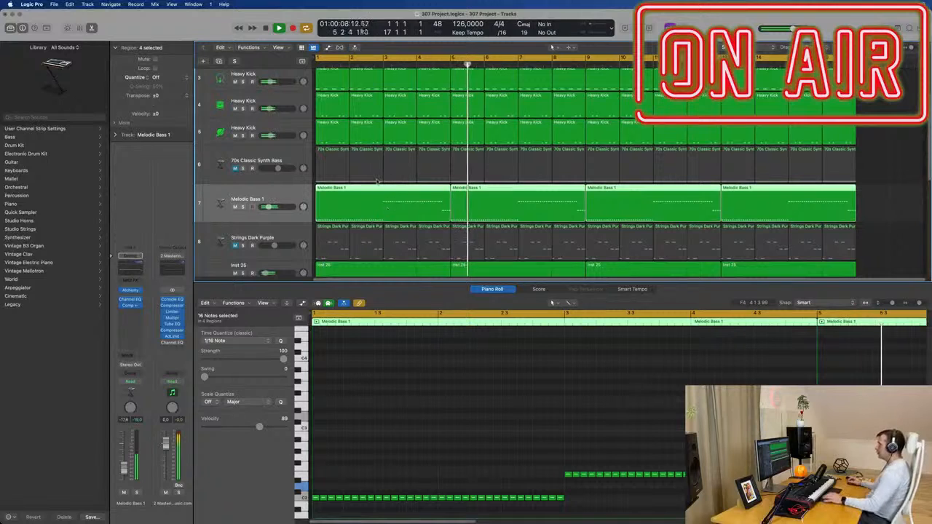
Delete the 70s Classic Synth Bass regions from bar 5 onward and join the remaining four into one
click(883, 168)
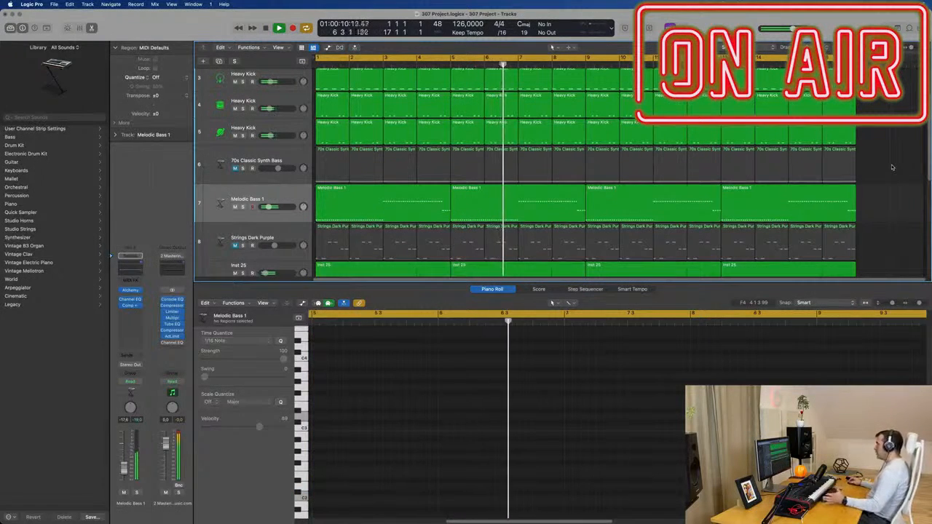
drag(883, 168, 333, 166)
key(Delete)
key(Return)
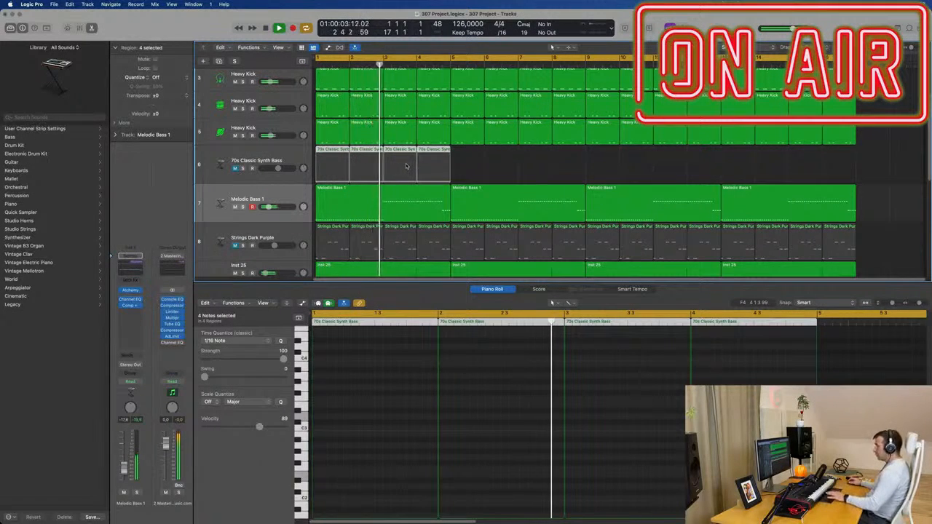
key(super+j)
key(Return)
key(space)
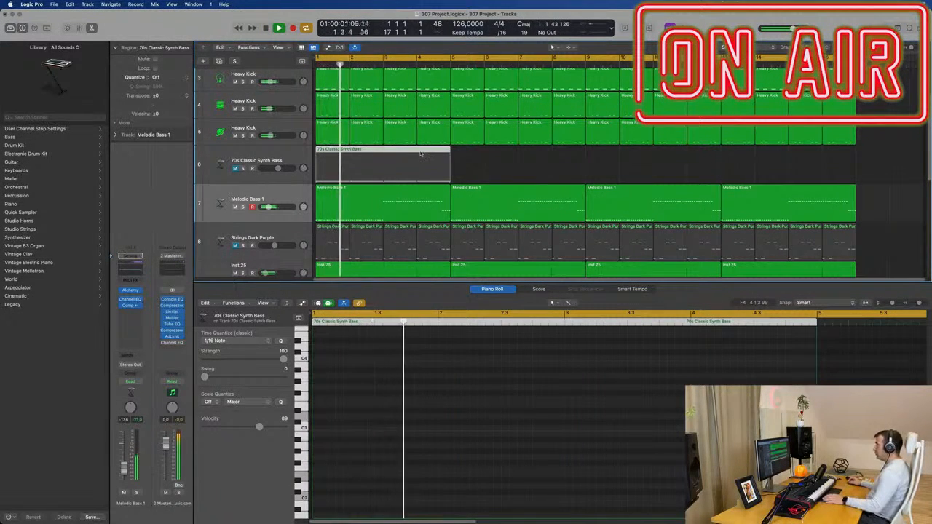
Raise the 70s Classic Synth Bass notes in bars 3 and 4 by four semitones and end bar 4 with a short D1 note
key(e)
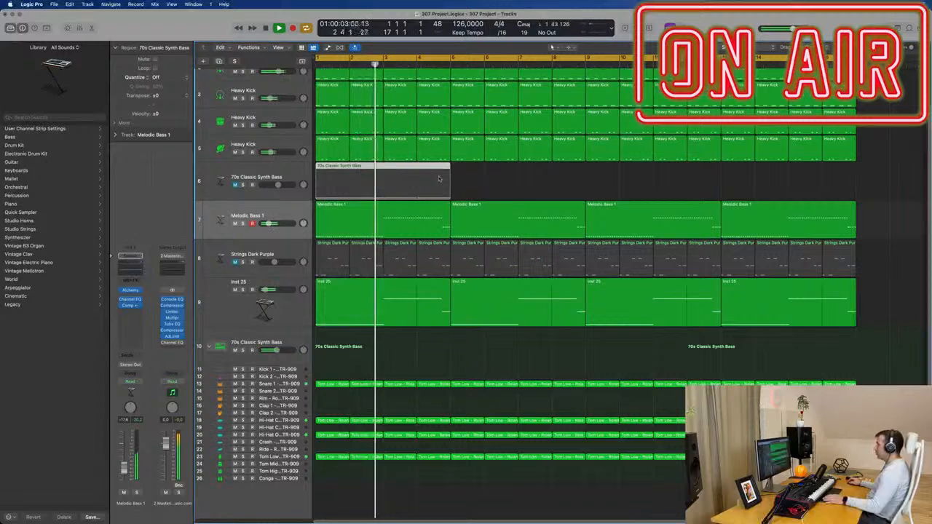
key(e)
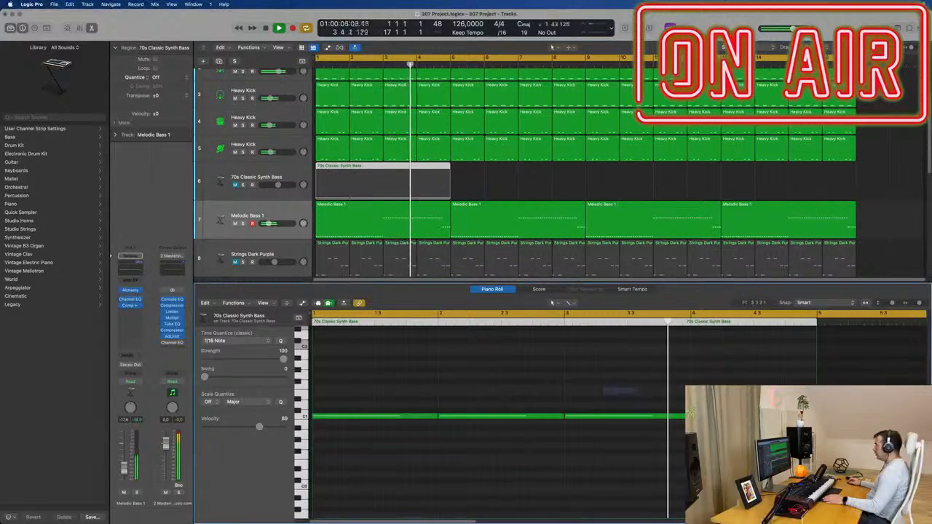
key(alt+Up)
key(alt+Up)
key(alt+Up)
key(alt+Up)
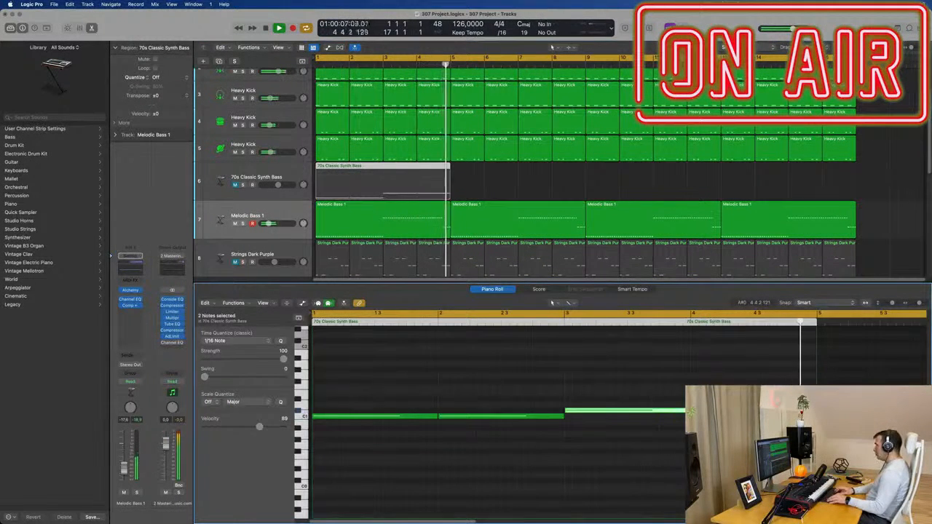
click(786, 380)
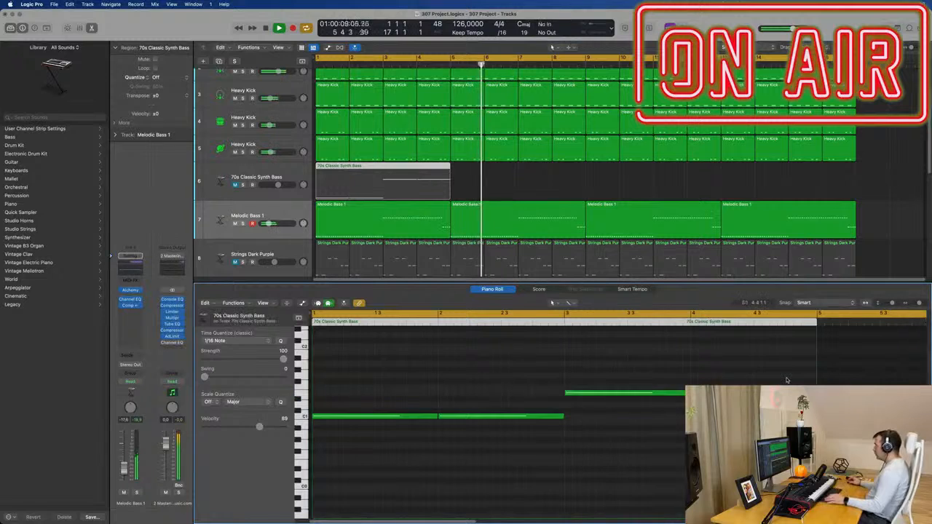
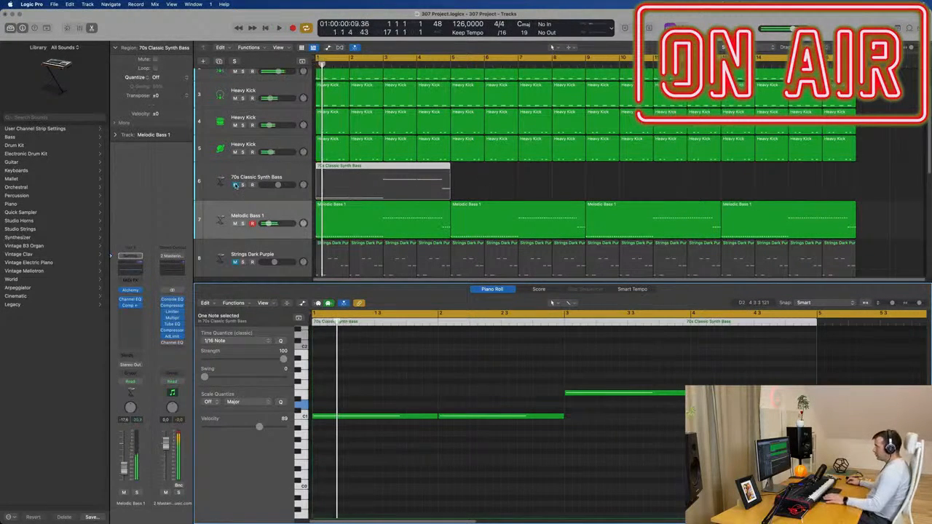
Unmute the 70s Classic Synth Bass track and repeat its four-bar region three times up to bar 17
click(446, 191)
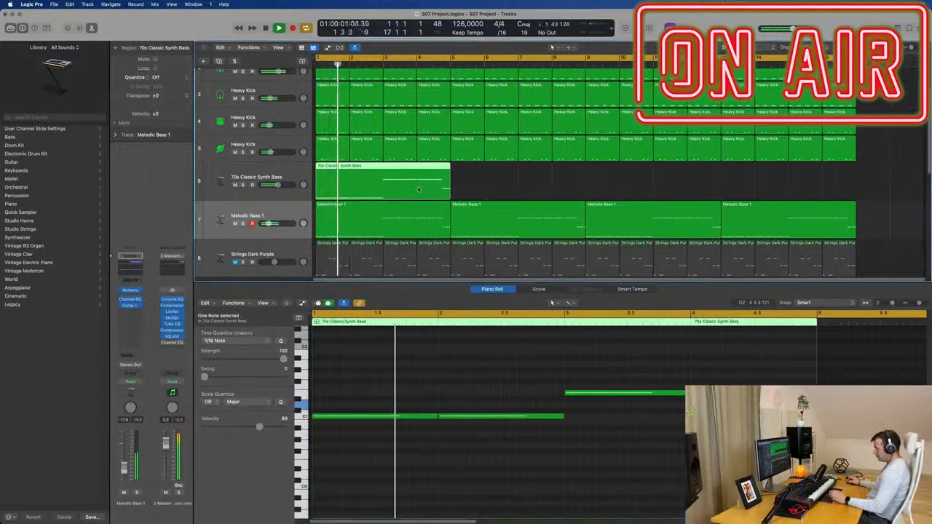
key(super+r)
key(super+r)
key(super+r)
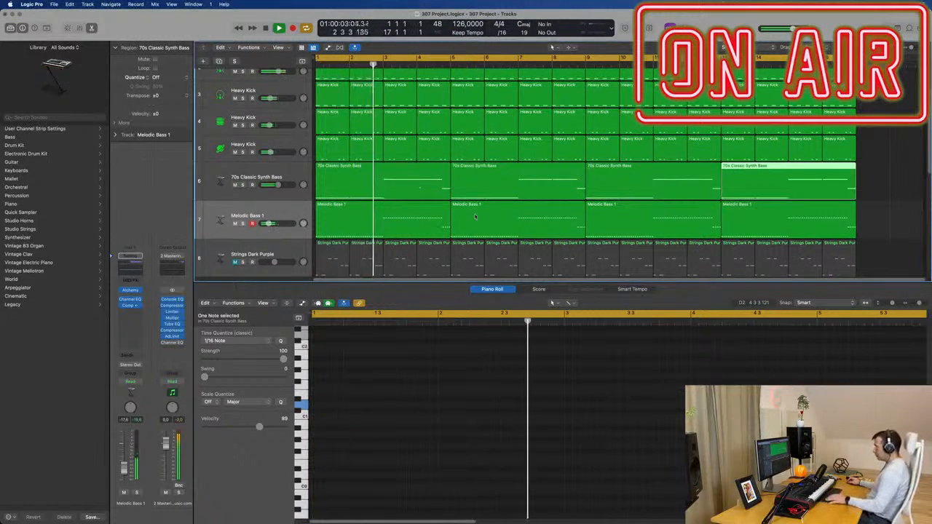
Restart playback from the beginning and unmute the Strings Dark Purple track
scroll(474, 216, down, 3)
scroll(475, 217, down, 1)
click(277, 198)
key(Return)
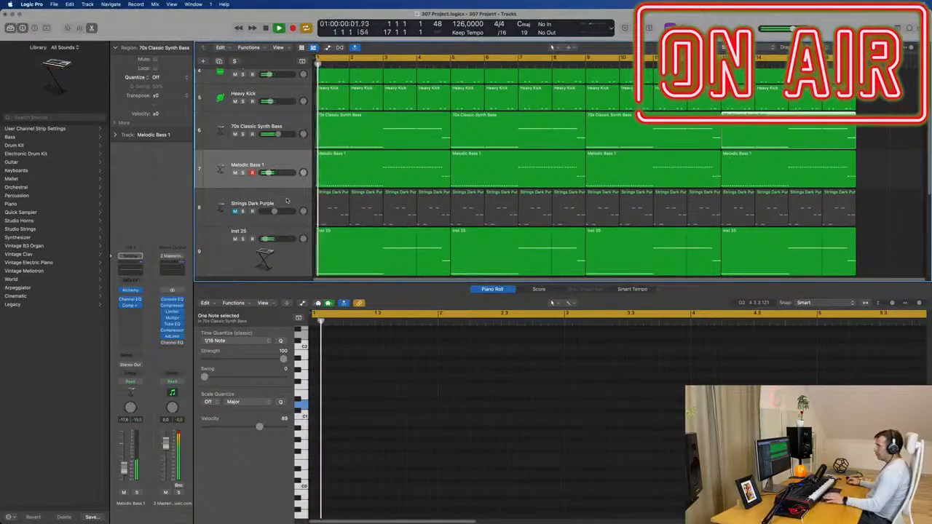
key(space)
click(235, 212)
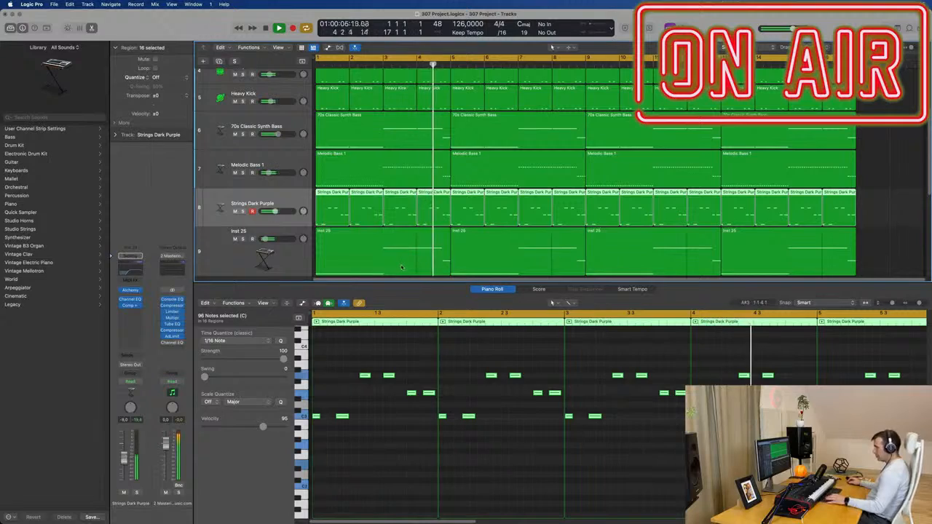
Close the Piano Roll and set the Snare 1 TR-909 channel volume to about -13.0 dB
key(e)
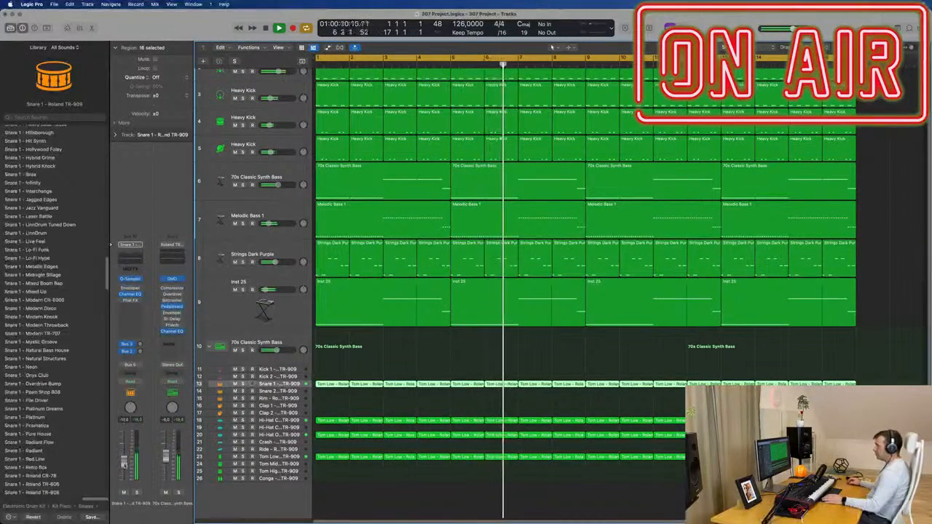
click(474, 357)
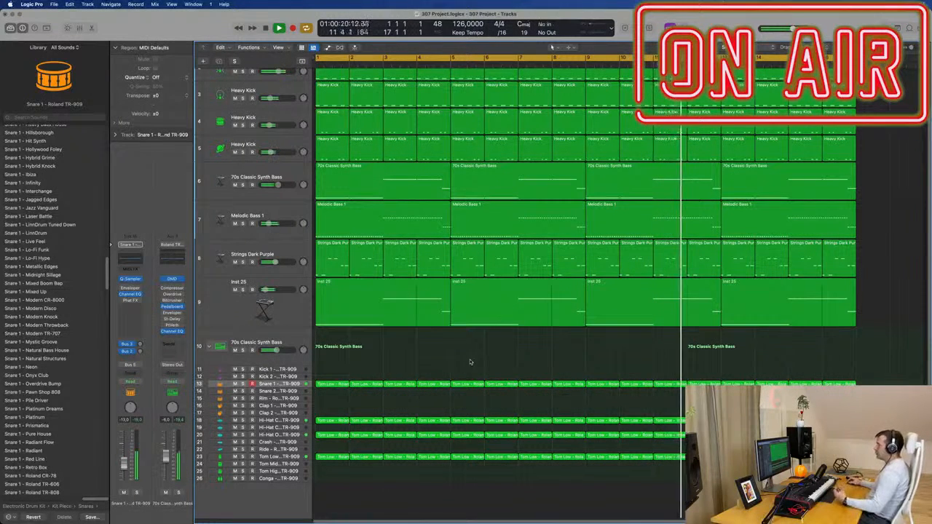
Add a new track below Inst 25 that duplicates its instrument settings without its regions
click(276, 308)
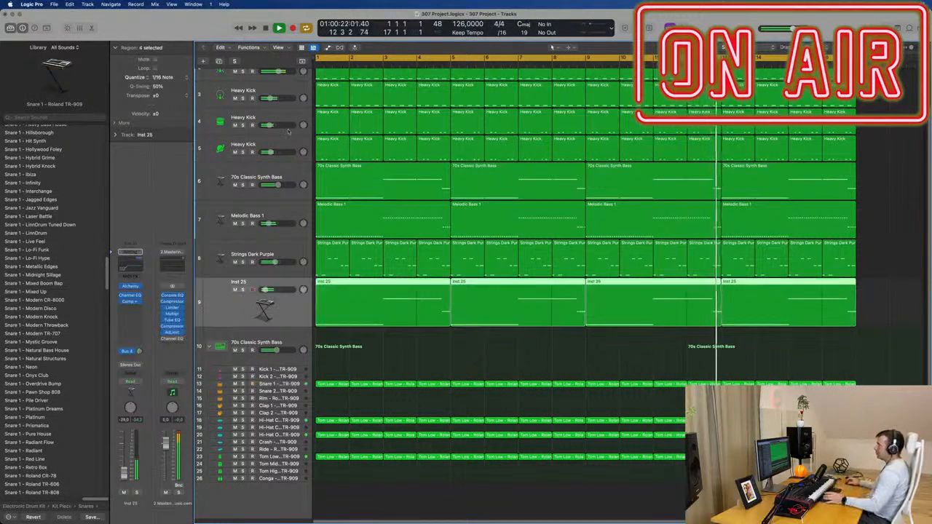
click(218, 62)
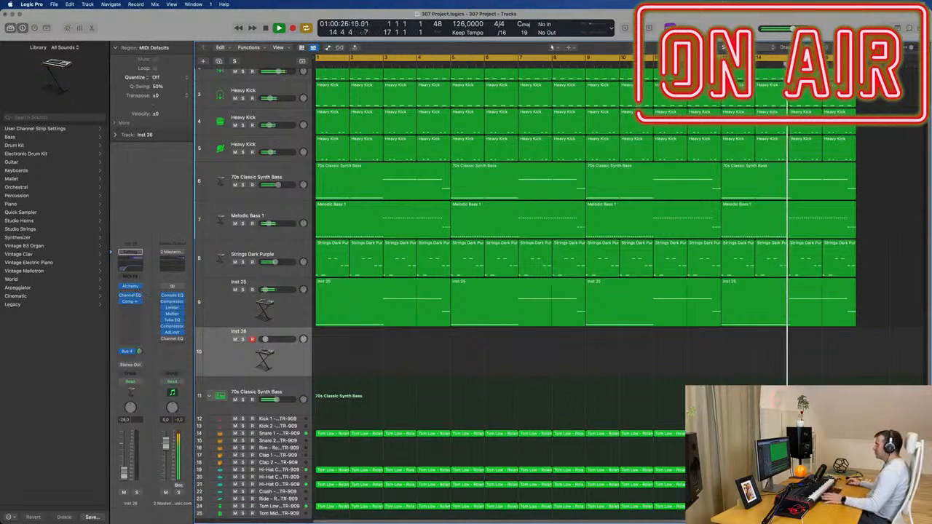
click(709, 4)
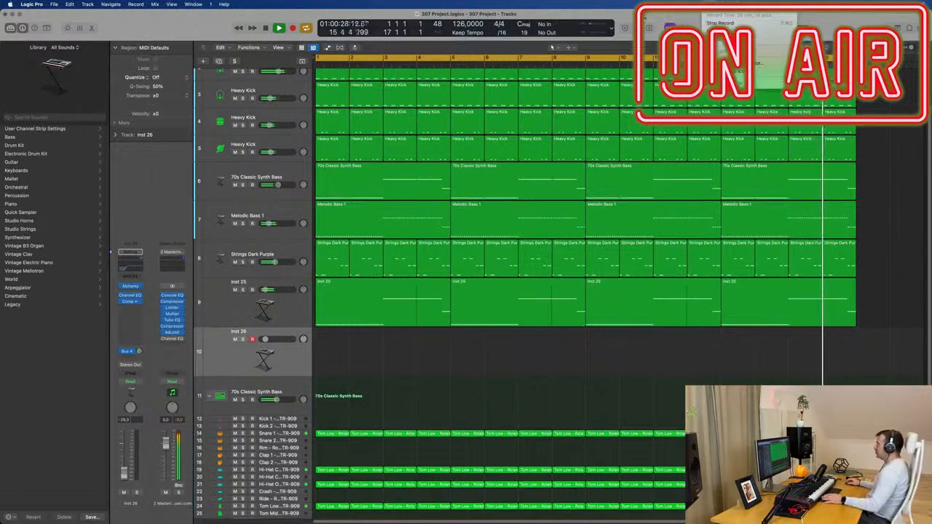
click(720, 23)
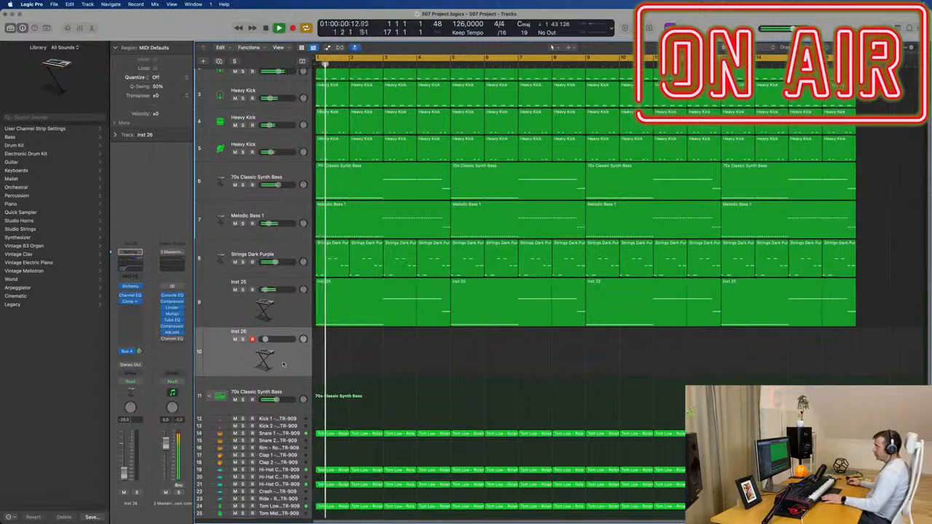
Load the Soundscapes preset Beneath The Waves in the new track's Alchemy synth
click(131, 289)
drag(536, 111, 555, 119)
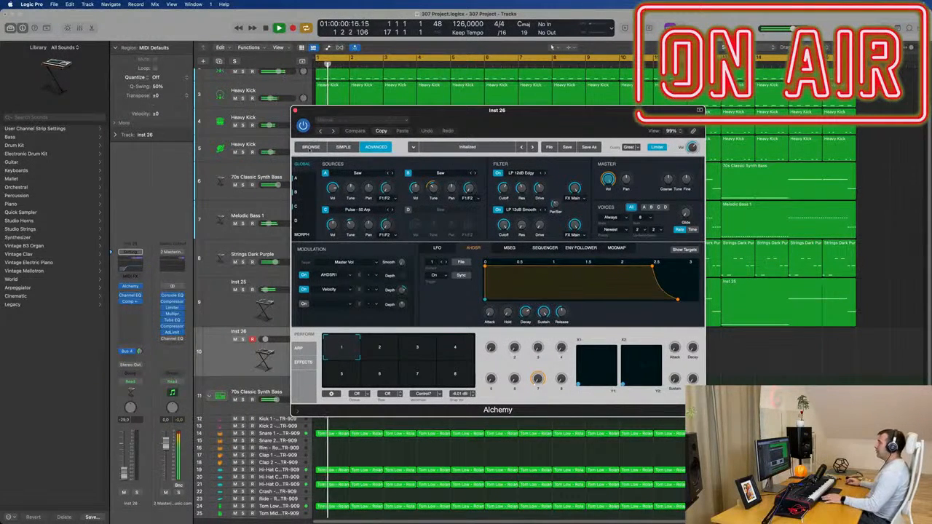
click(311, 147)
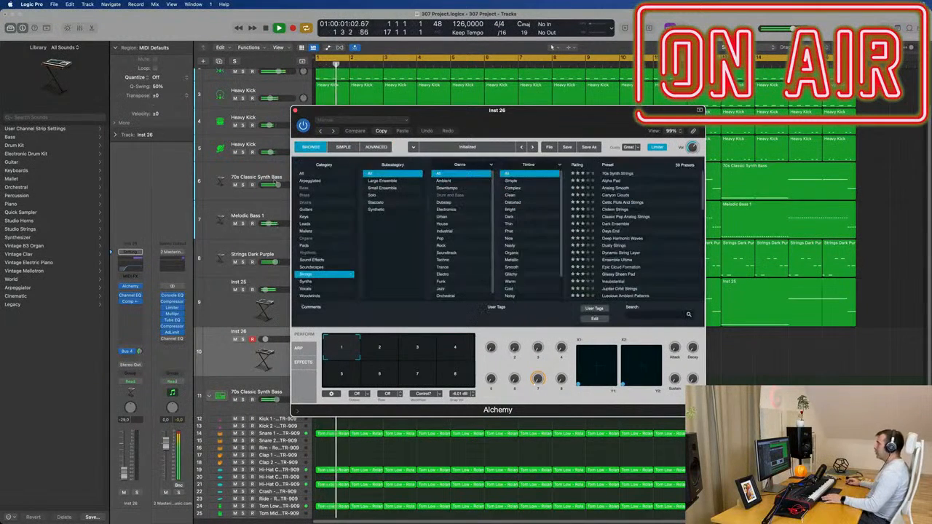
click(313, 268)
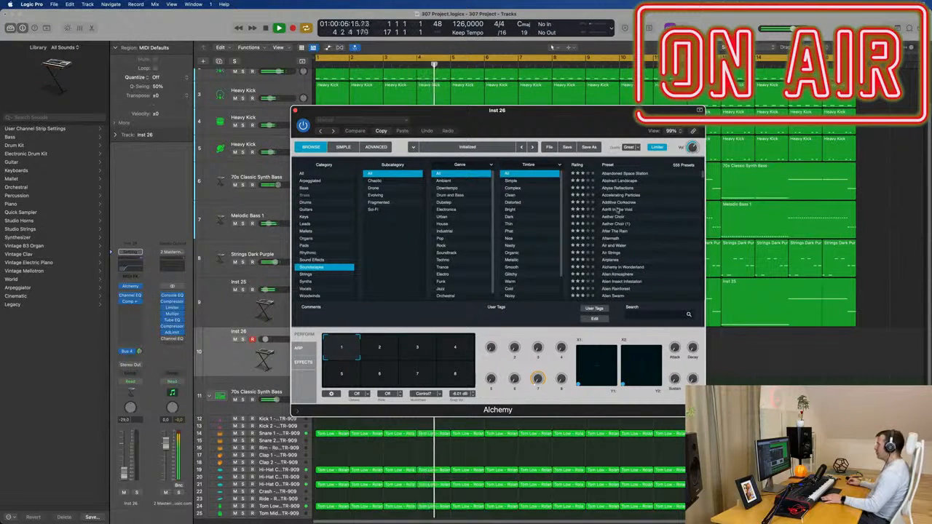
scroll(662, 244, down, 8)
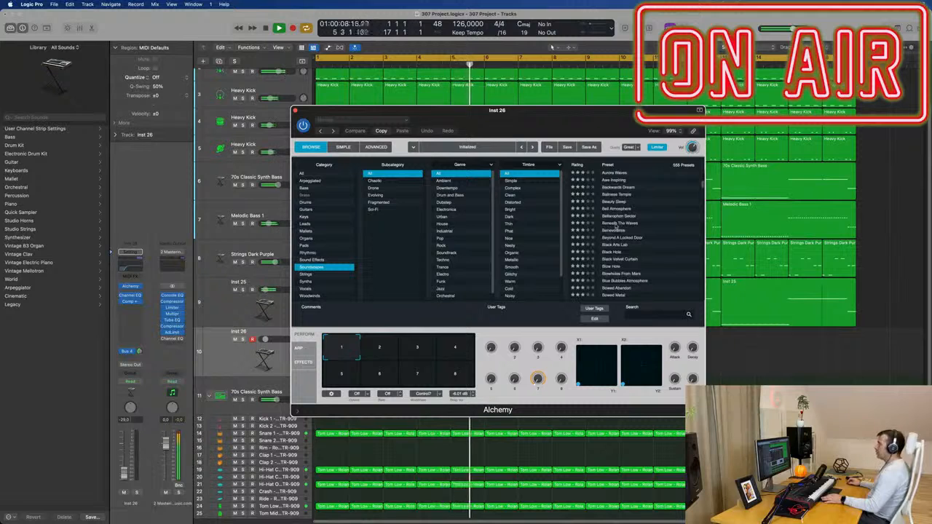
drag(473, 111, 778, 331)
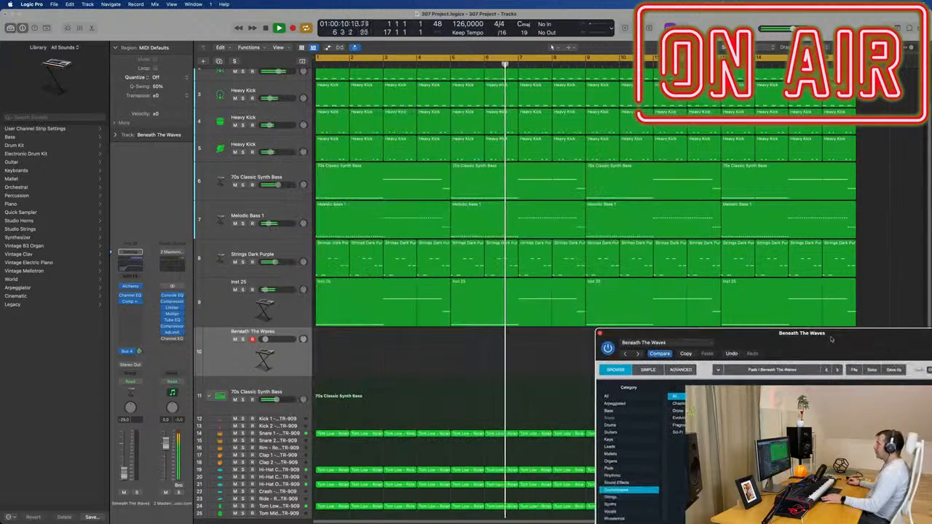
Copy the first four-bar Inst 25 region onto the Beneath The Waves track and audition it soloed at about 1.2 dB
click(375, 290)
drag(369, 318, 370, 344)
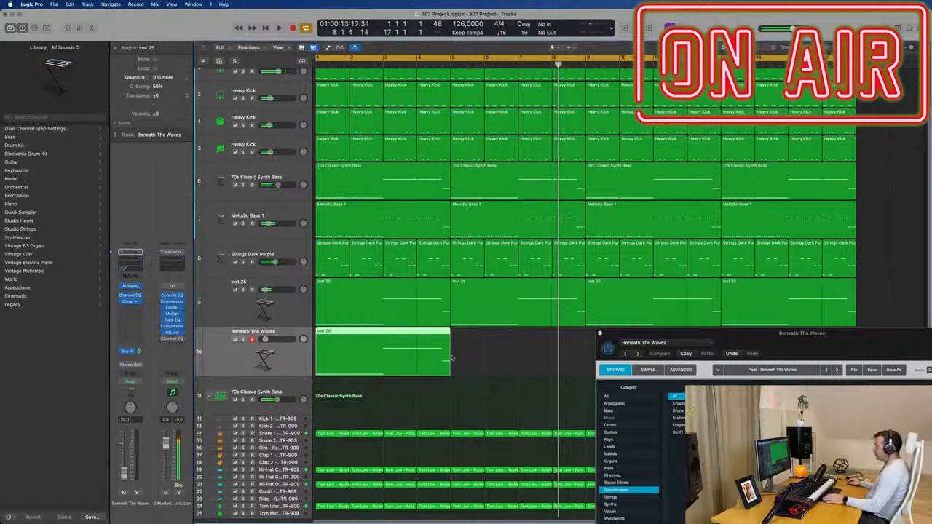
drag(704, 334, 638, 154)
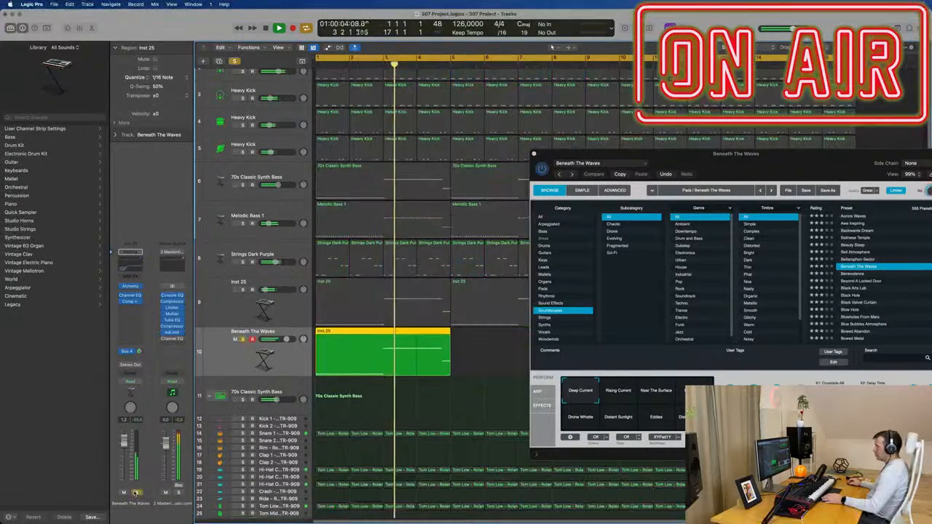
click(136, 493)
drag(754, 158, 687, 56)
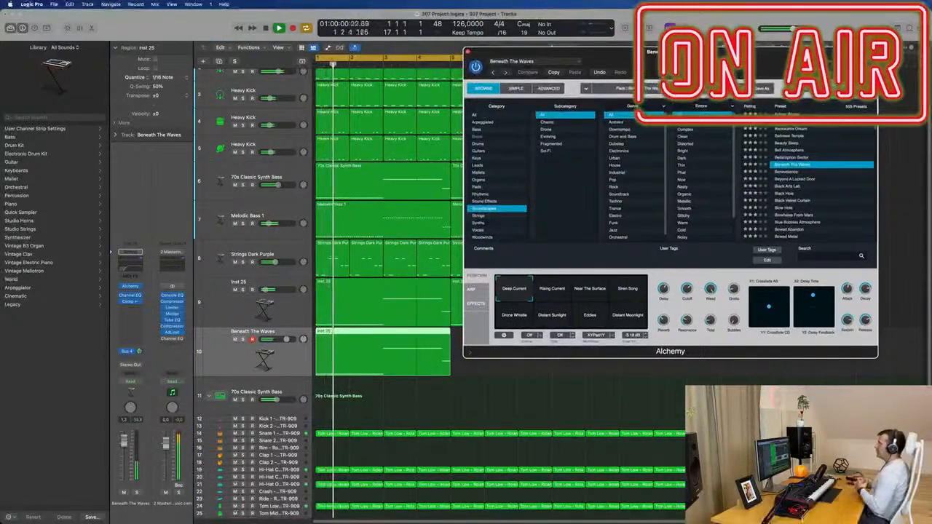
Examine the copied region's notes in the Piano Roll and the channel levels in the Mixer, closing both and hiding the Alchemy window
double_click(395, 336)
click(400, 389)
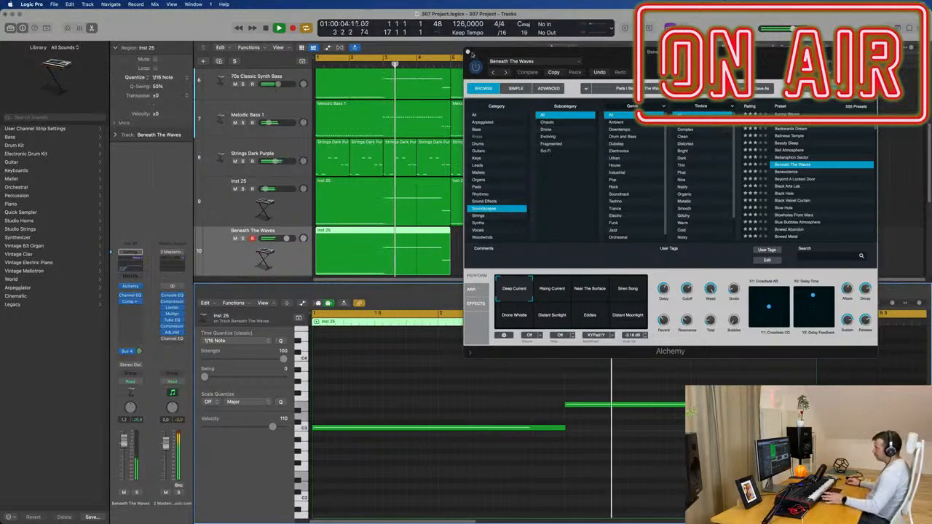
key(x)
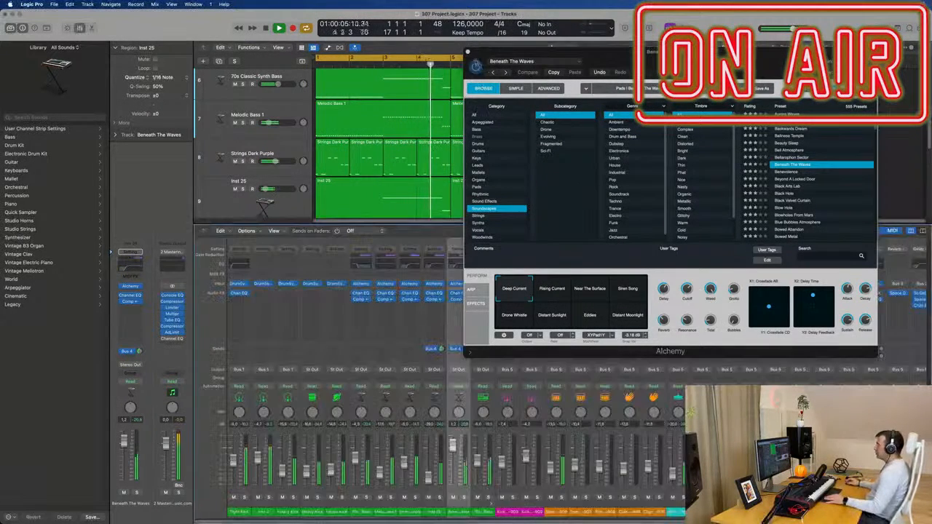
key(x)
key(v)
key(Return)
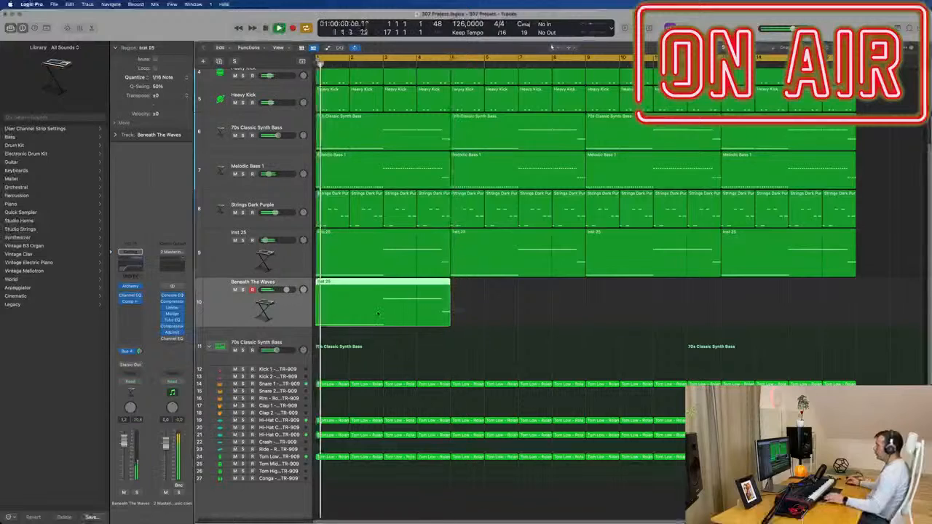
Repeat the four-bar region on the Beneath The Waves track three times up to bar 17 and restart playback
key(super+r)
key(super+r)
key(super+r)
key(Return)
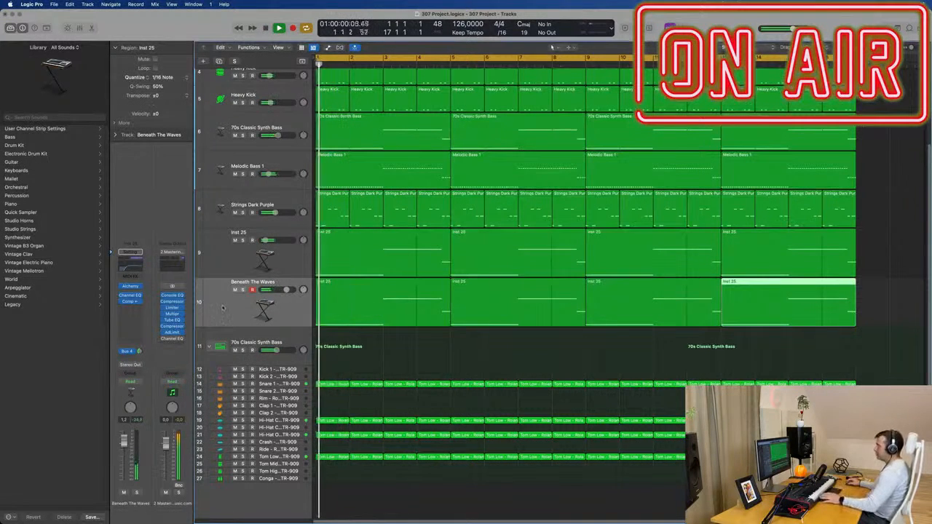
Replace the Beneath The Waves preset with Blowholes From Mars in that track's Alchemy synth
click(226, 310)
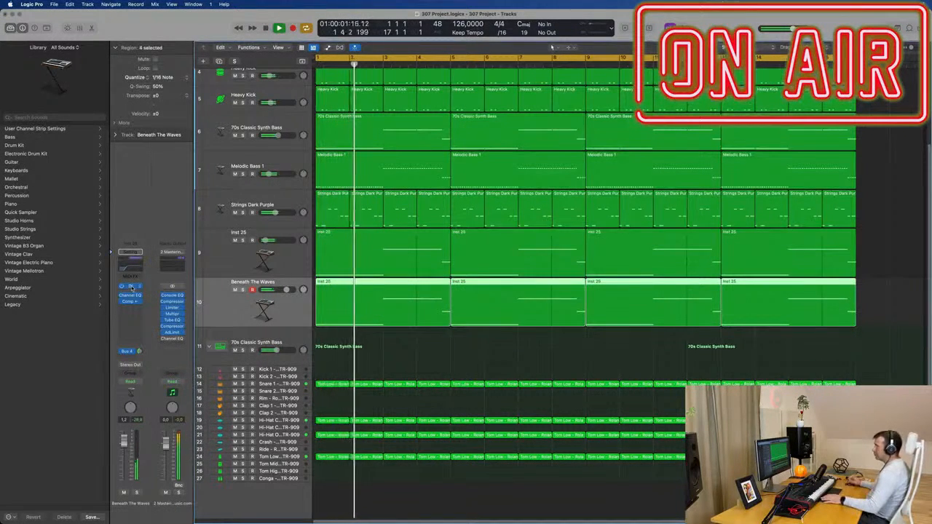
key(v)
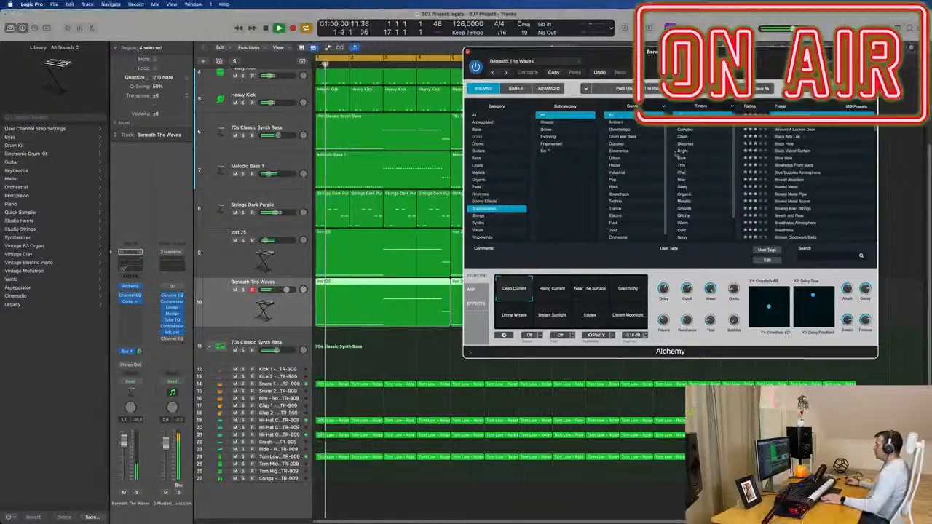
click(793, 165)
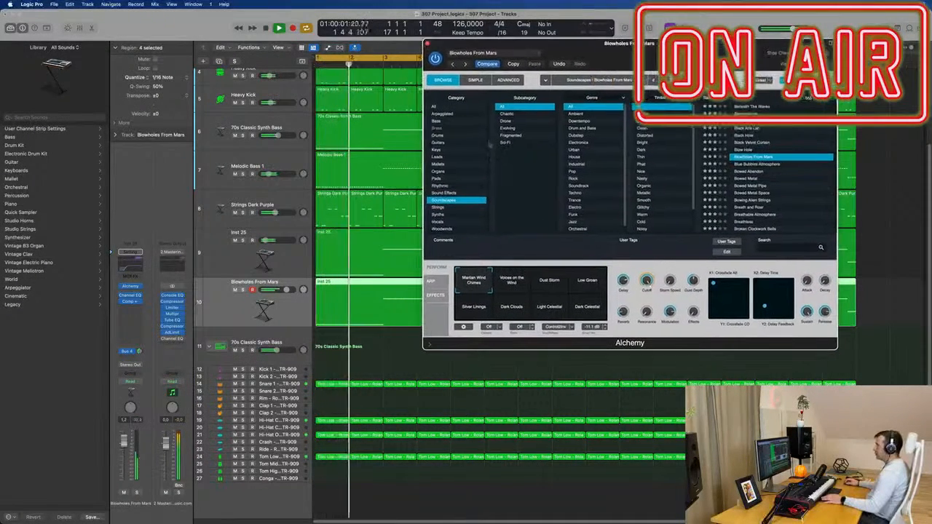
drag(510, 45, 695, 83)
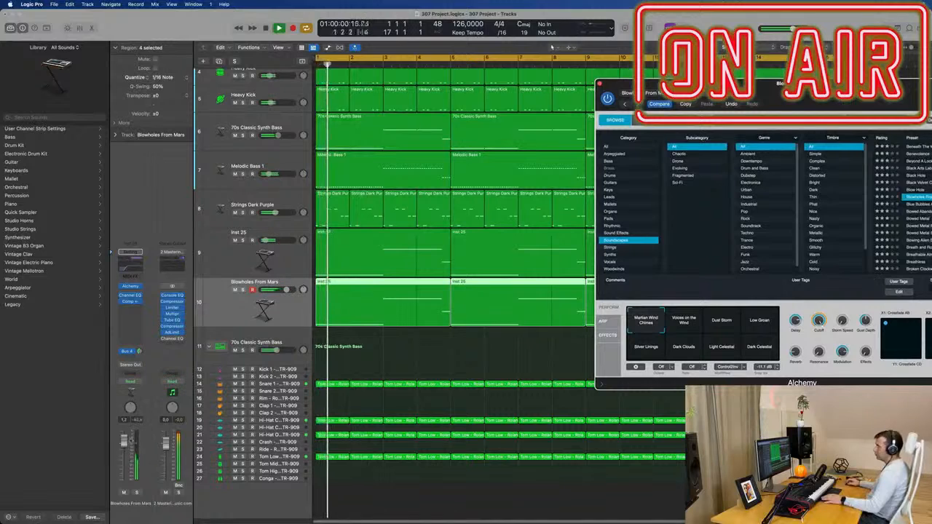
Set the Blowholes From Mars channel volume to about -4.6 dB and close its Alchemy window
drag(123, 442, 124, 459)
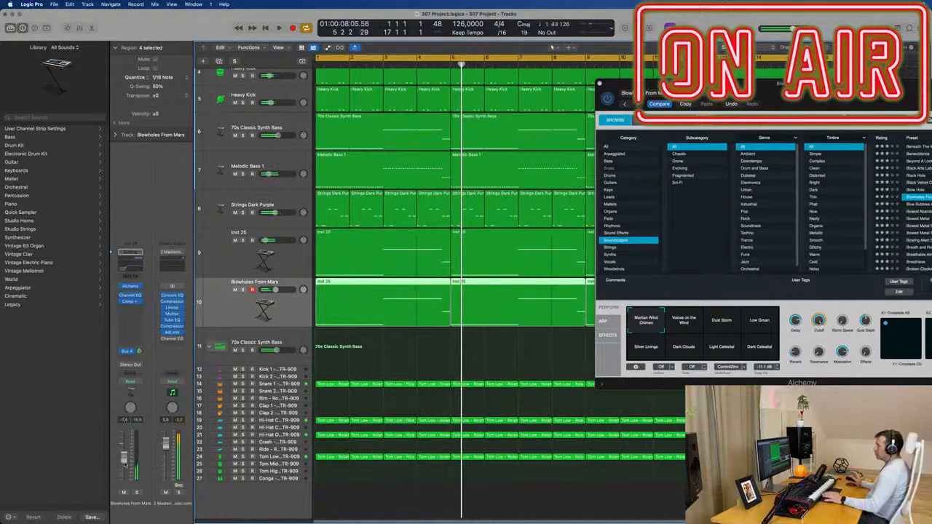
key(space)
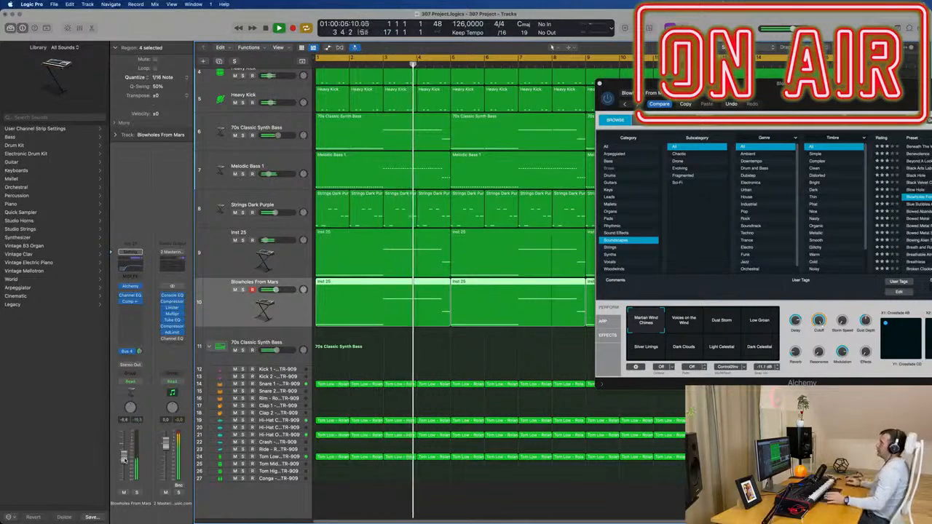
drag(821, 90, 649, 126)
click(410, 119)
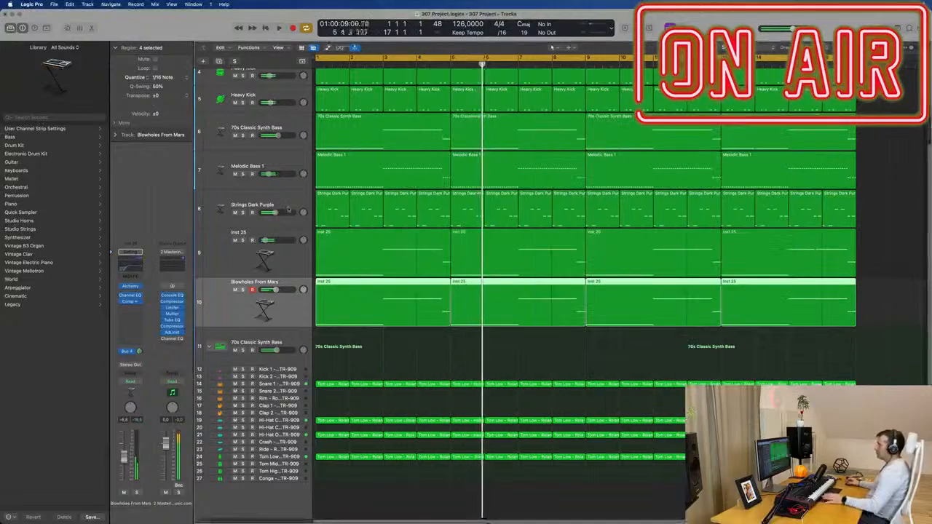
Review the Strings Dark Purple track's filter and envelope settings in Alchemy during playback, and close the synth
click(284, 202)
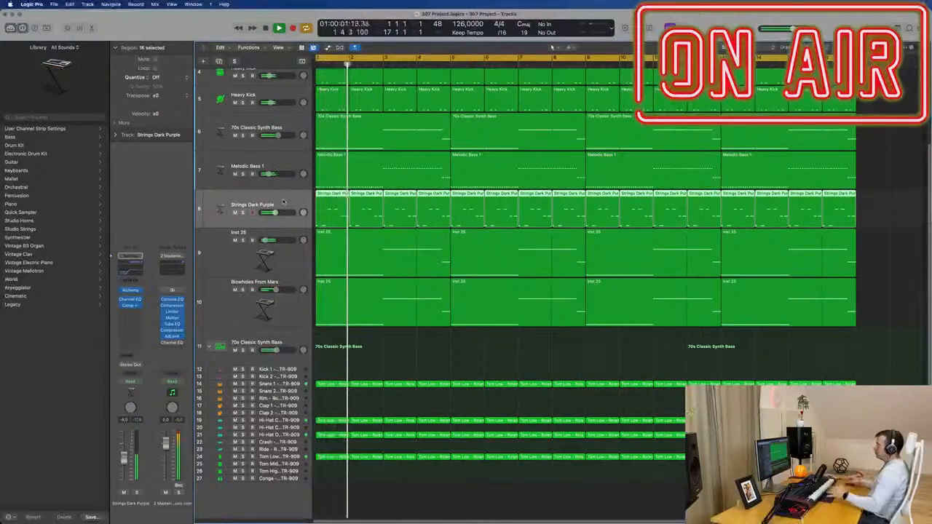
scroll(286, 207, up, 2)
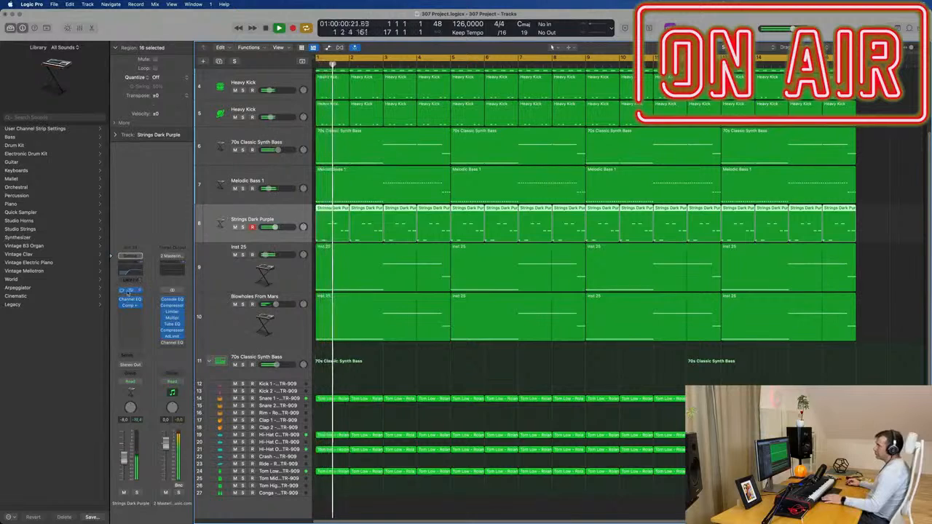
click(130, 291)
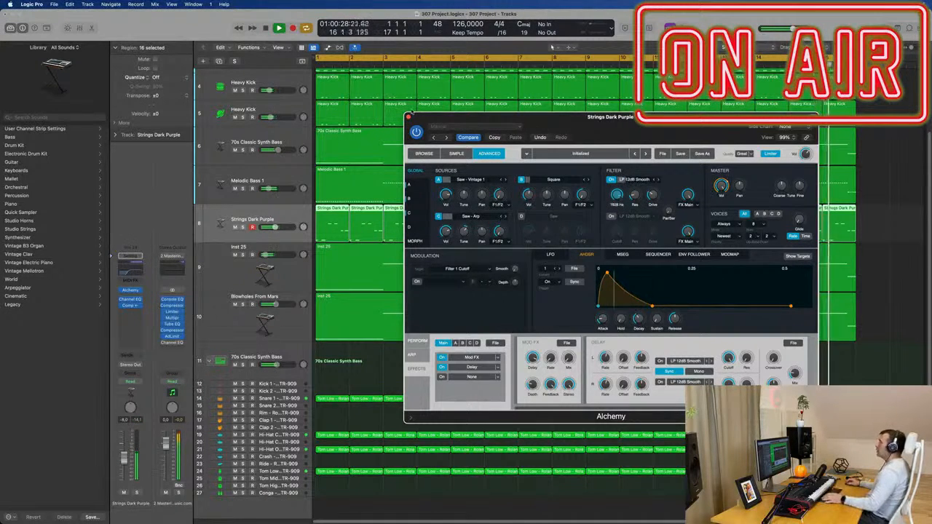
click(409, 118)
Delete the later Strings Dark Purple regions and refill the track to bar 17 by repeating a four-bar group
drag(880, 225, 599, 235)
key(Delete)
key(super+r)
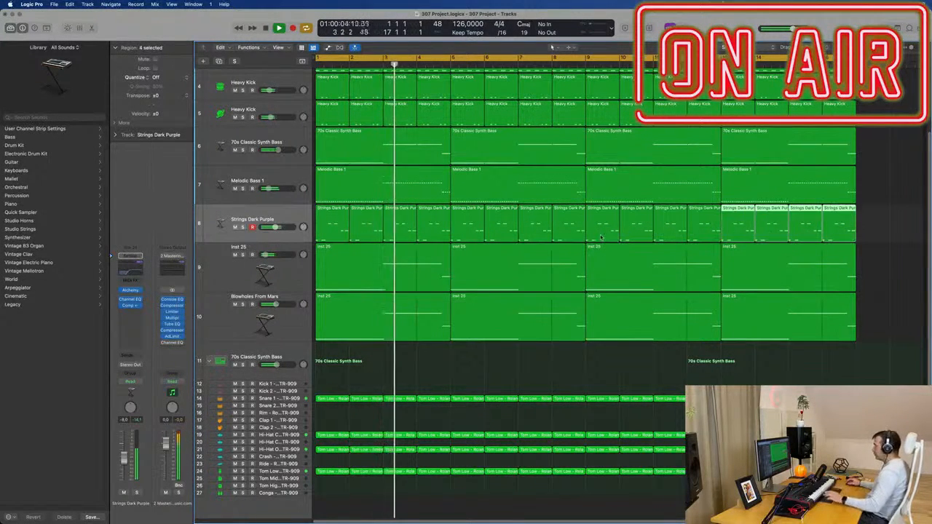
click(554, 383)
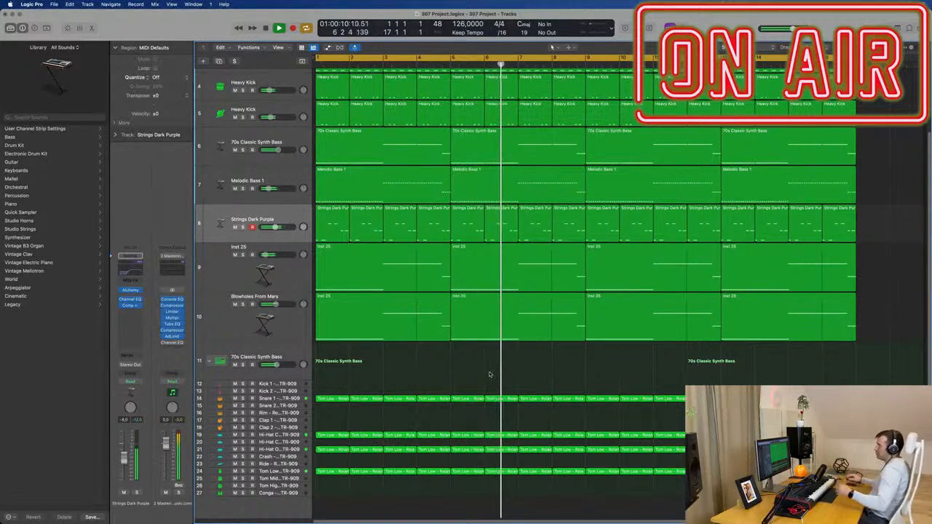
Copy the bar 1 Snare 1 TR-909 region to the Clap 1 track and delete its C2 note in the Piano Roll
scroll(365, 373, down, 2)
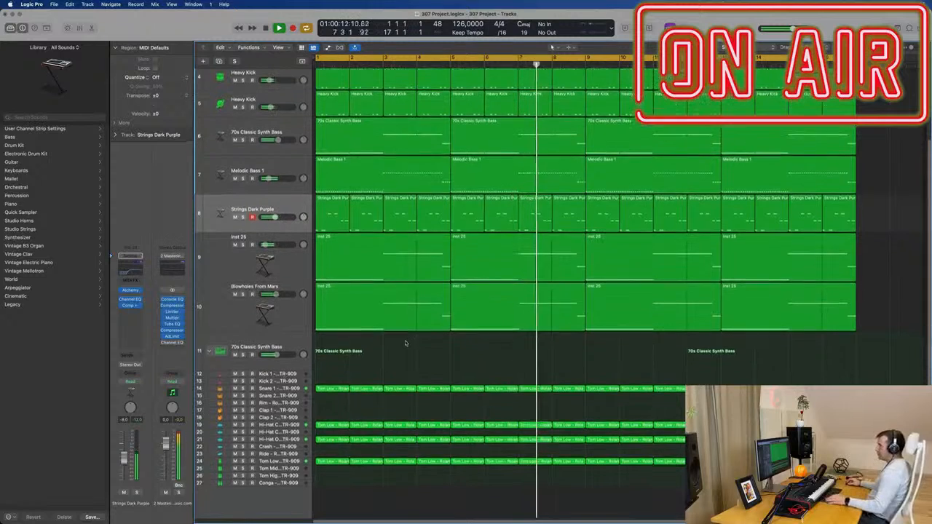
drag(329, 390, 329, 412)
double_click(331, 412)
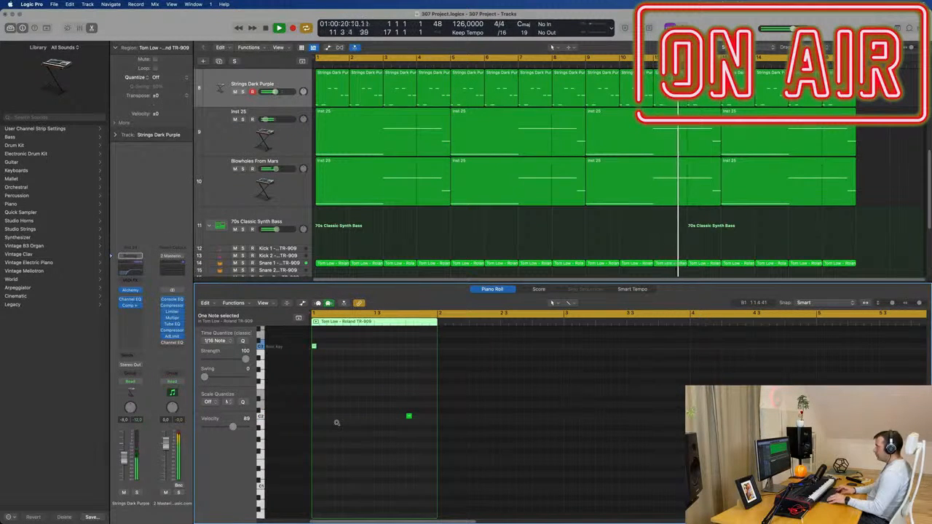
drag(396, 408, 427, 435)
key(Delete)
key(x)
key(x)
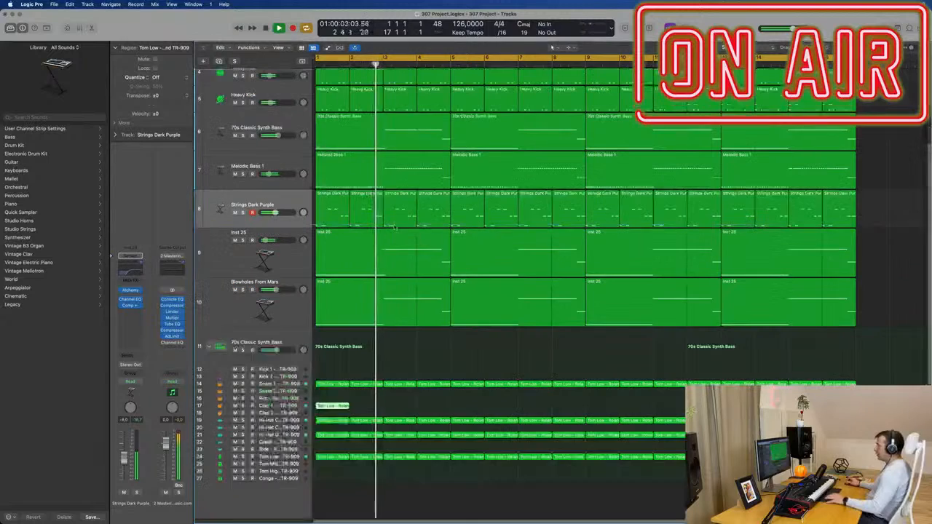
Repeat the one-bar Clap 1 TR-909 region up to bar 17
key(super+r)
key(super+r)
key(super+r)
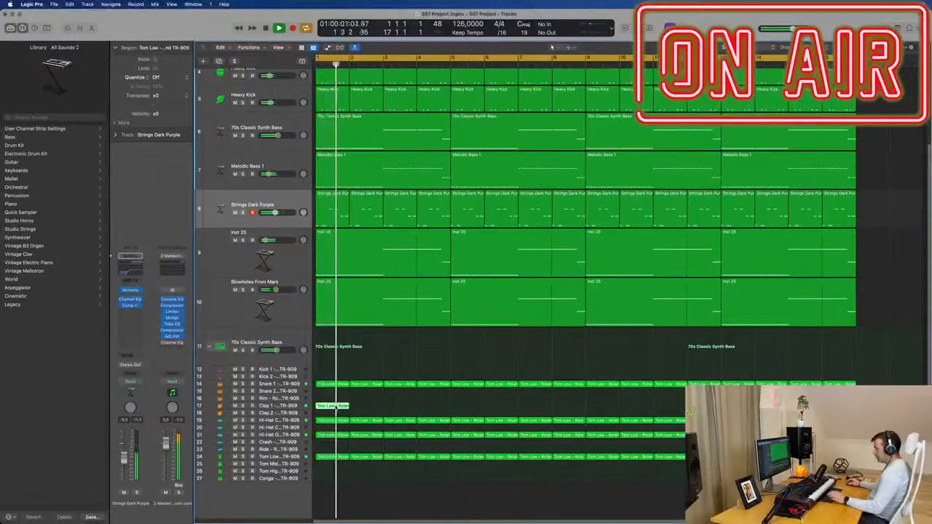
key(super+r)
key(super+r)
key(super+r)
key(super+r)
key(super+r)
key(super+r)
key(super+r)
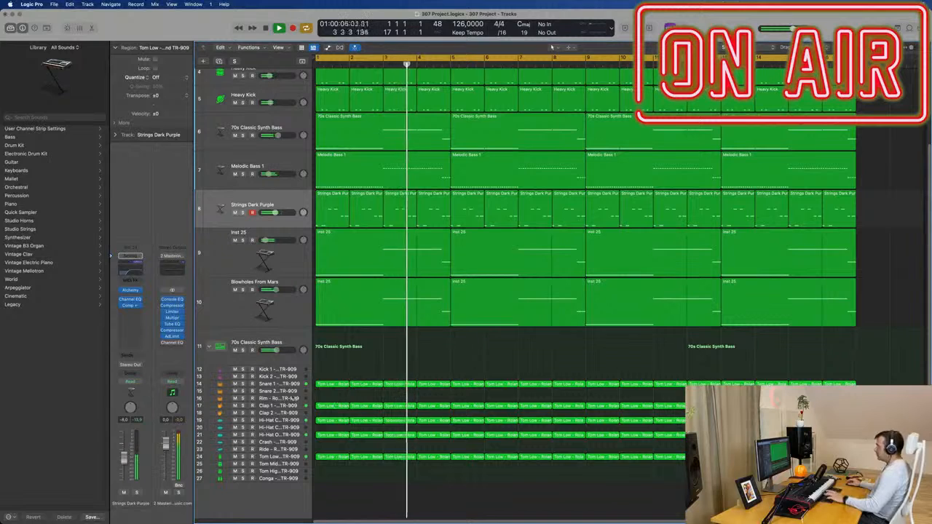
Play the loop from the start with Clap 1 TR-909 selected and review the channel levels in the mixer
click(295, 405)
key(Return)
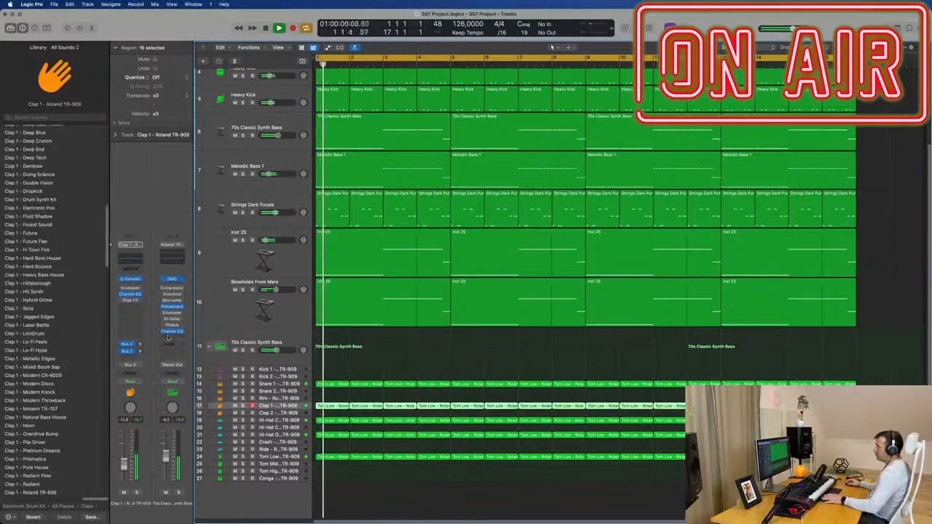
key(Return)
key(x)
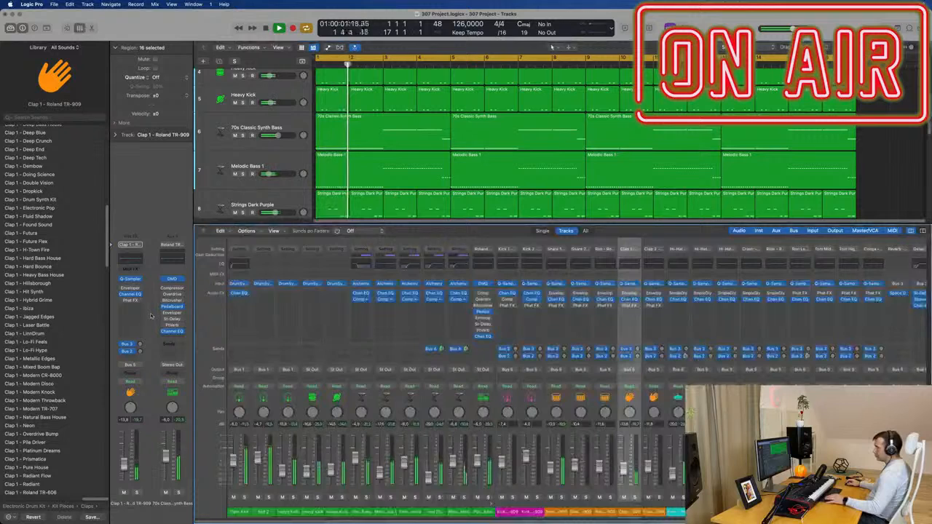
key(x)
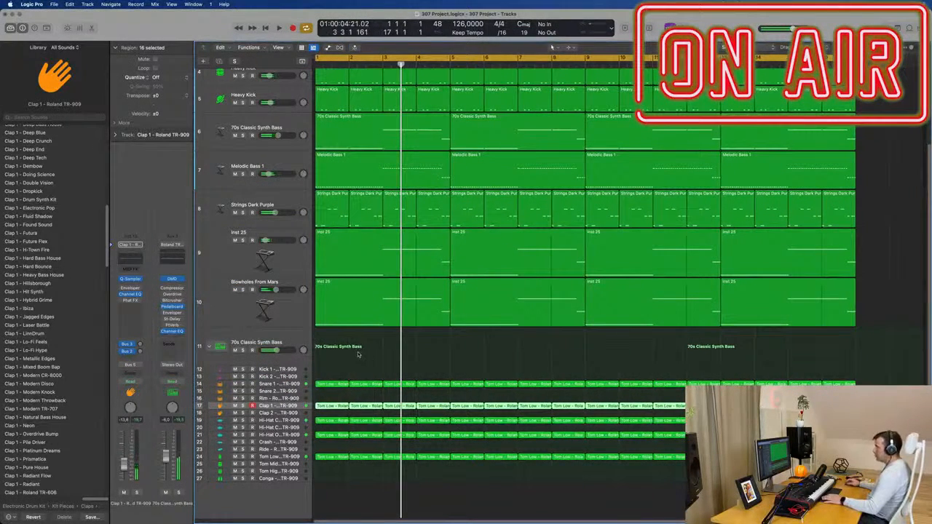
key(x)
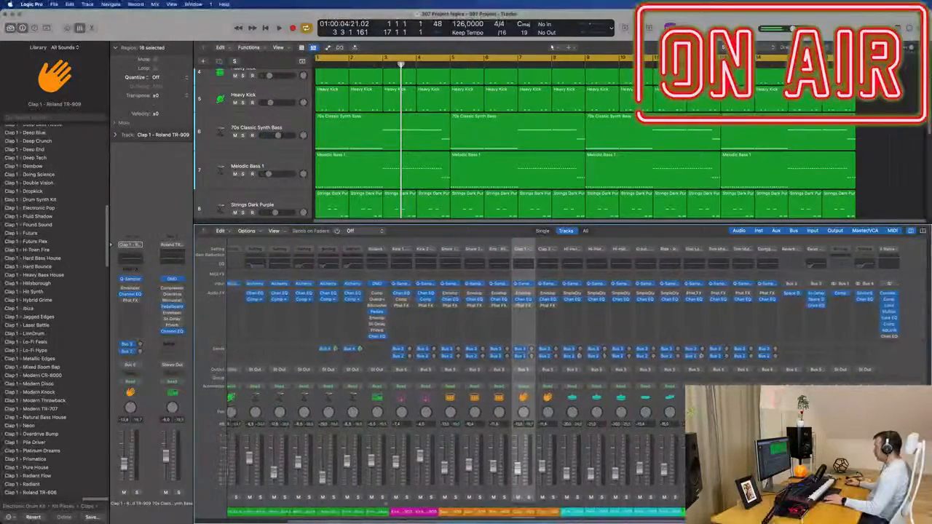
key(Return)
key(space)
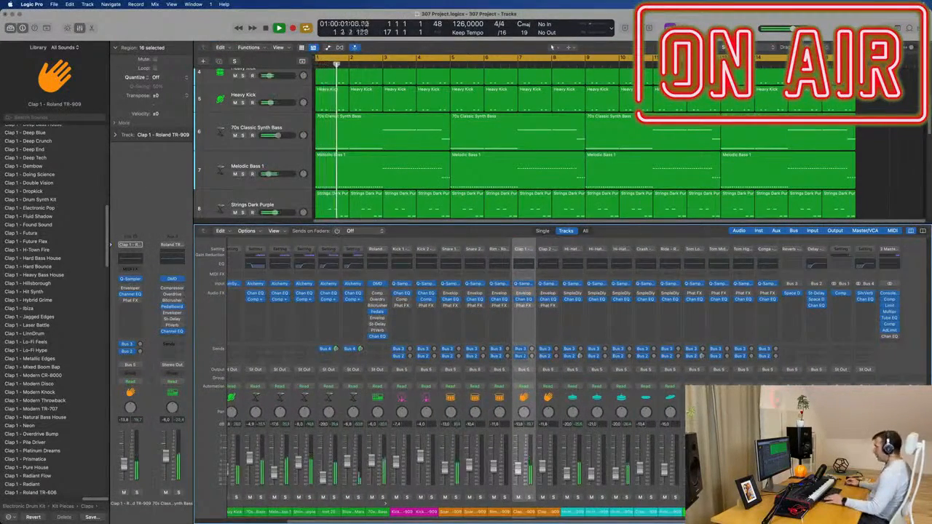
key(x)
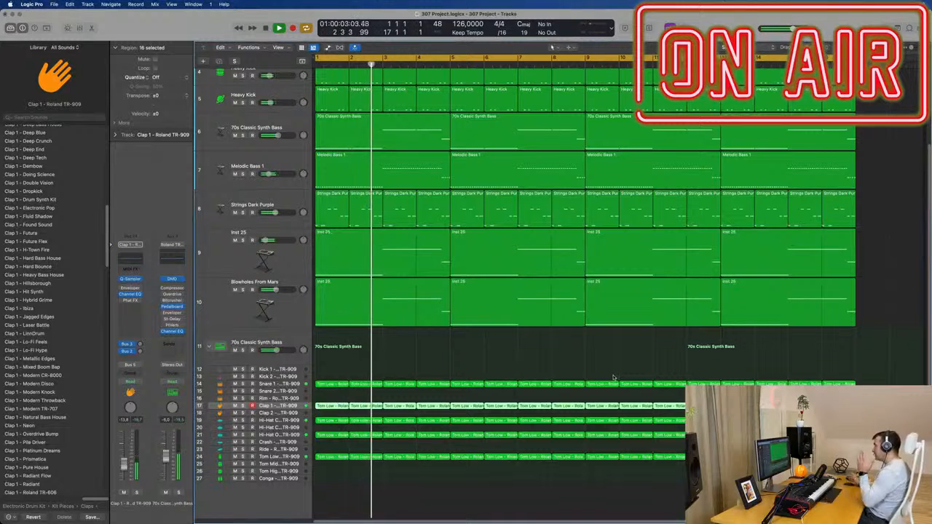
Raise the Clap 1 TR-909 channel's level and its Bus 2 delay send, with the send at about -5.8 dB
key(Return)
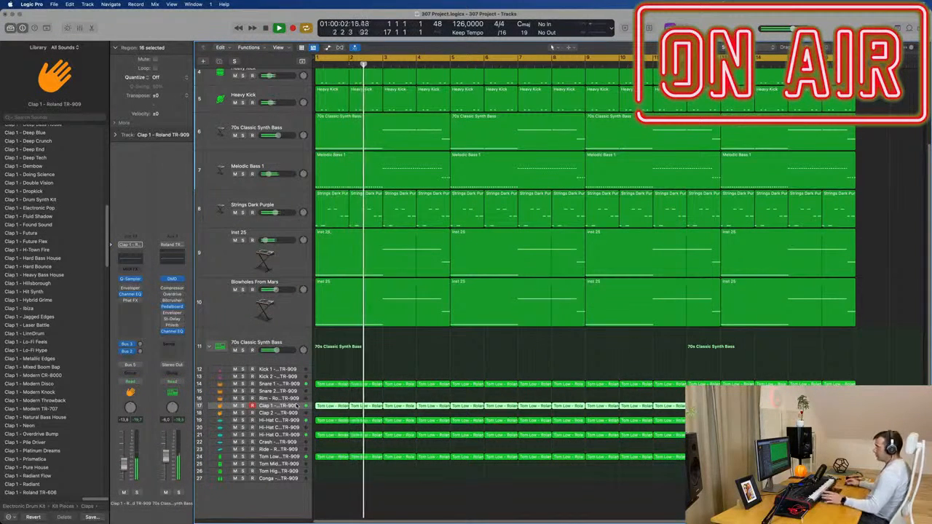
key(Return)
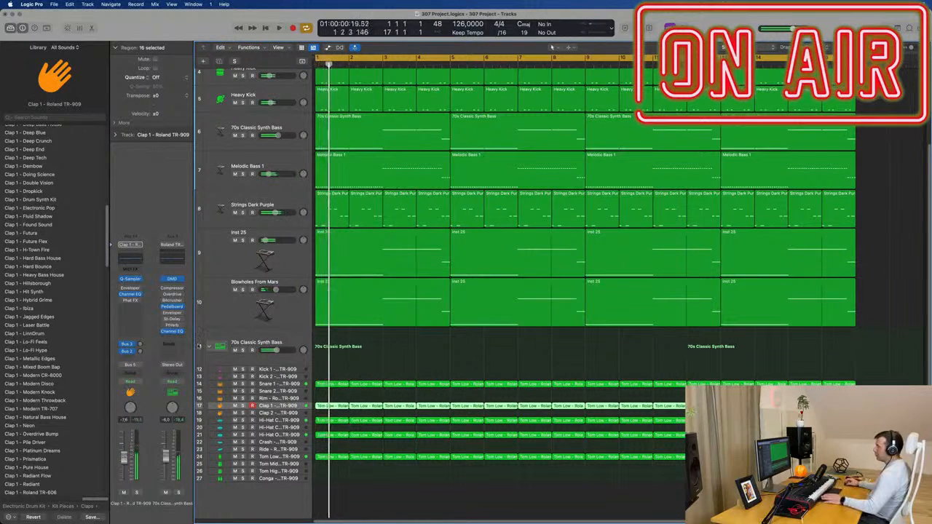
click(139, 345)
click(139, 351)
key(Return)
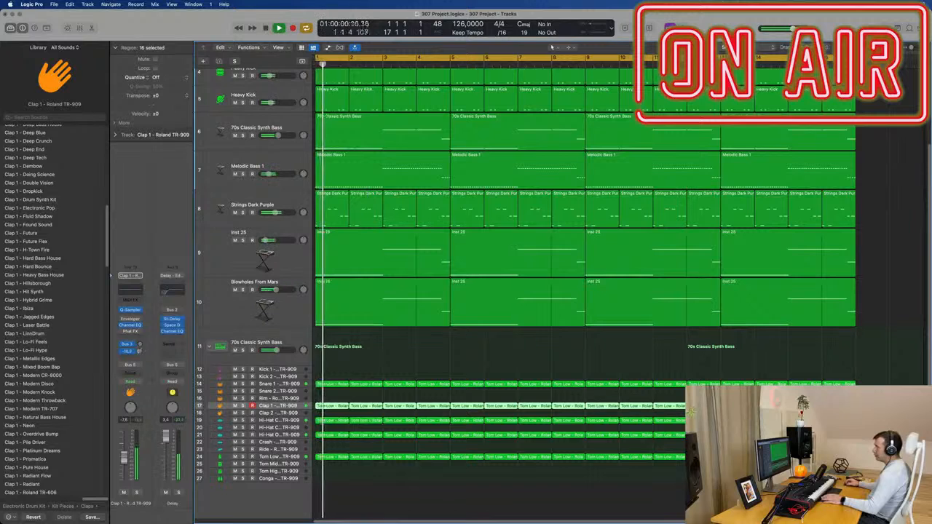
key(Return)
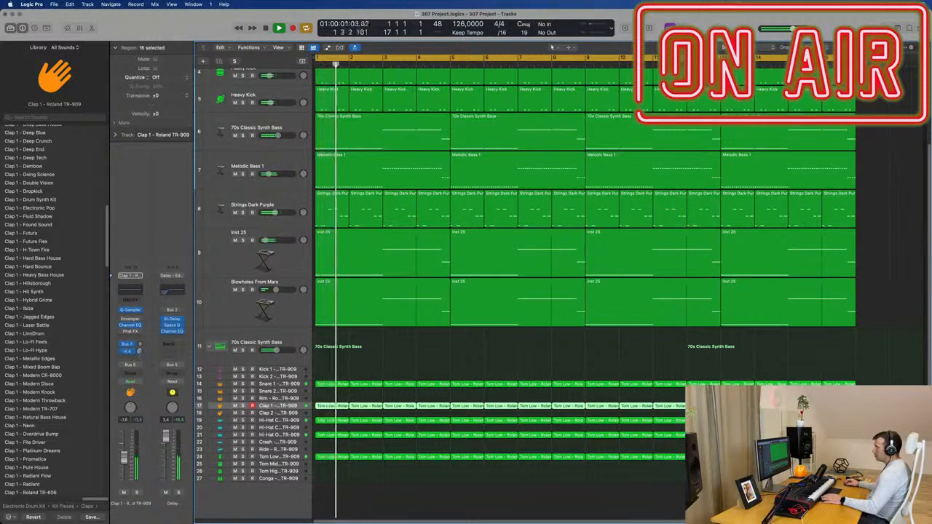
key(Return)
key(Return)
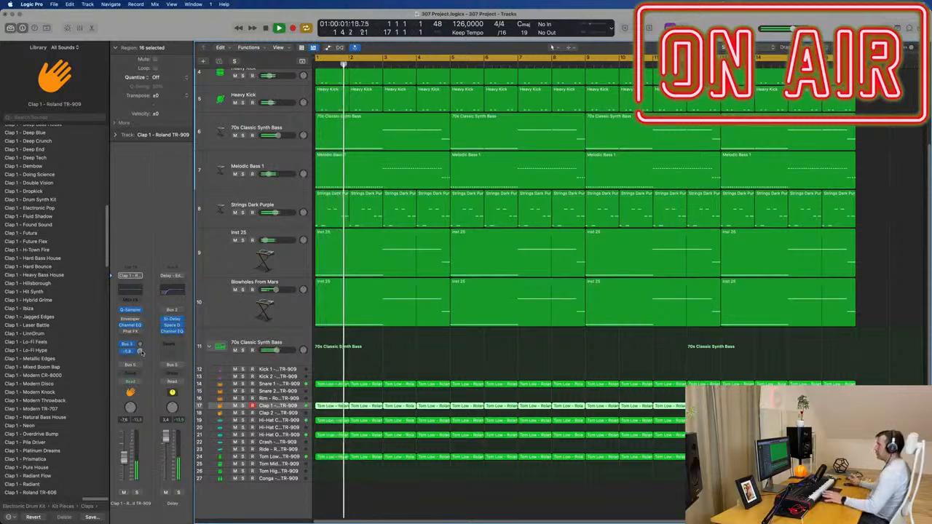
key(Return)
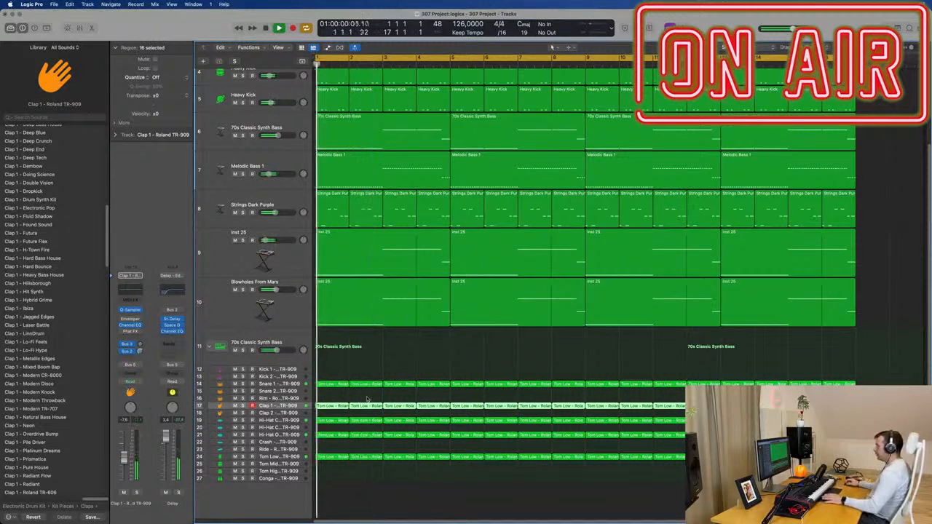
Delete every second Clap 1 TR-909 region, from bar 2 through bar 16
click(368, 406)
key(Delete)
click(441, 405)
key(Delete)
click(503, 405)
key(Delete)
click(568, 405)
key(Delete)
click(636, 406)
key(Delete)
click(704, 406)
key(Delete)
click(772, 405)
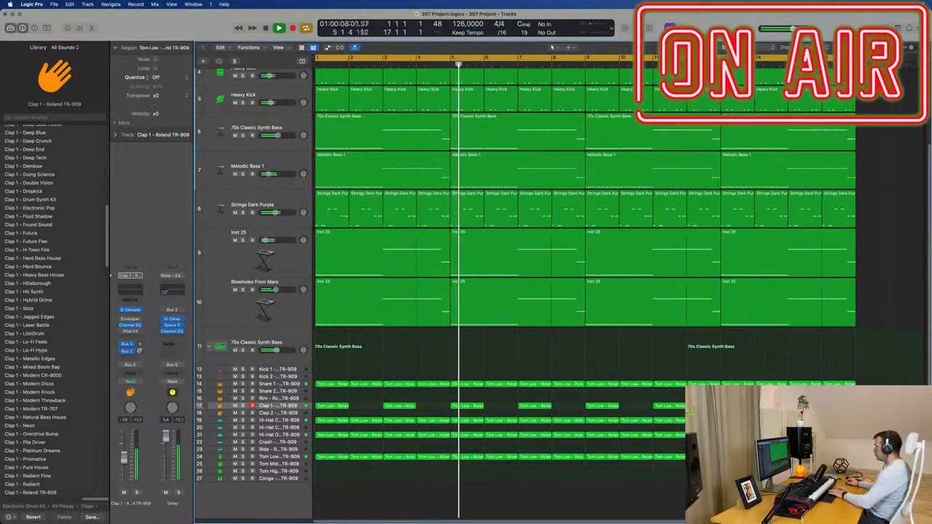
key(Delete)
click(839, 405)
key(Delete)
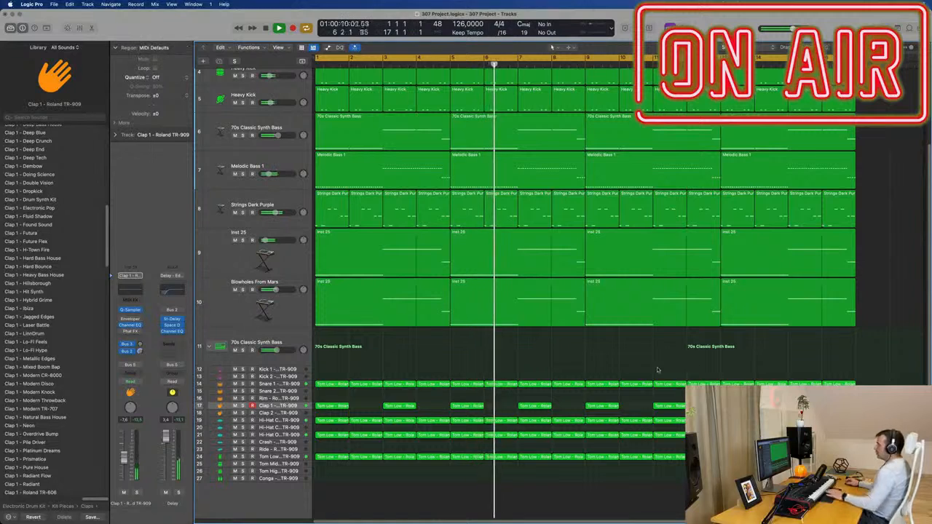
Fine-tune the Clap 1 TR-909 channel's level while playing the loop from the start
key(space)
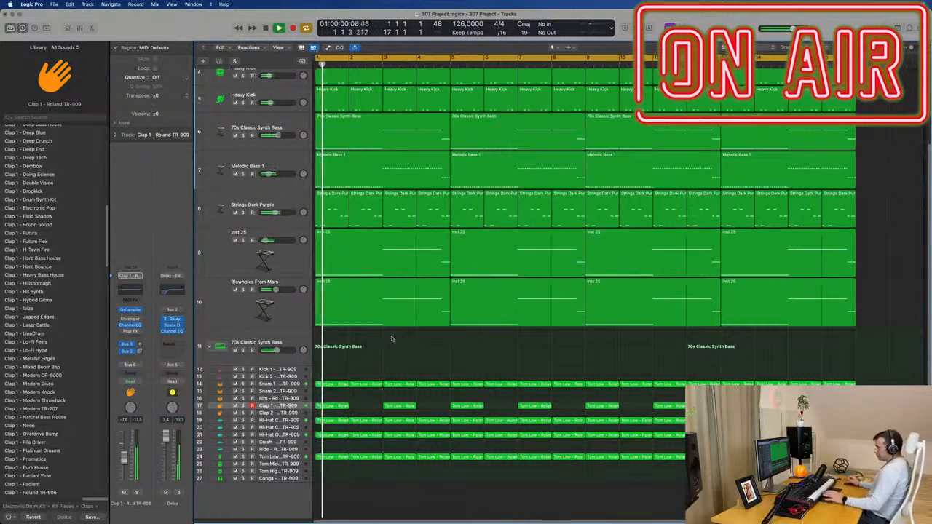
key(Return)
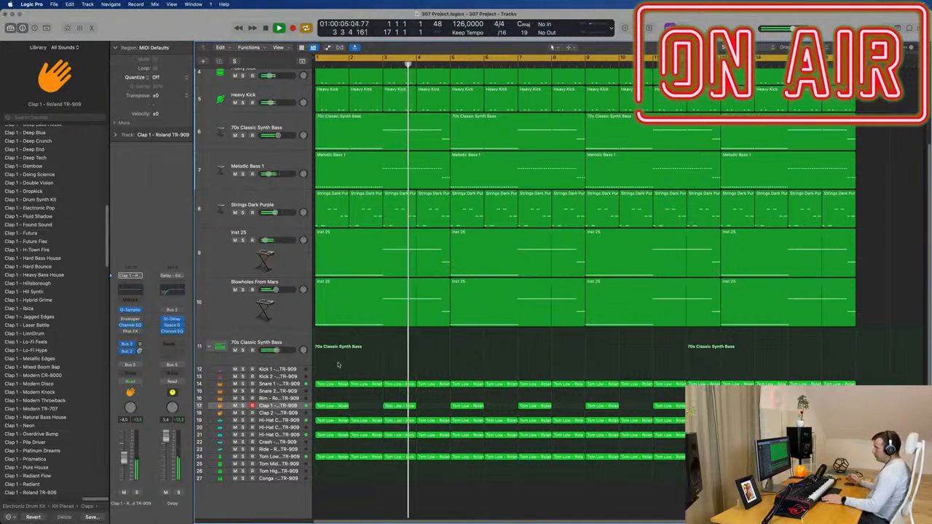
key(Return)
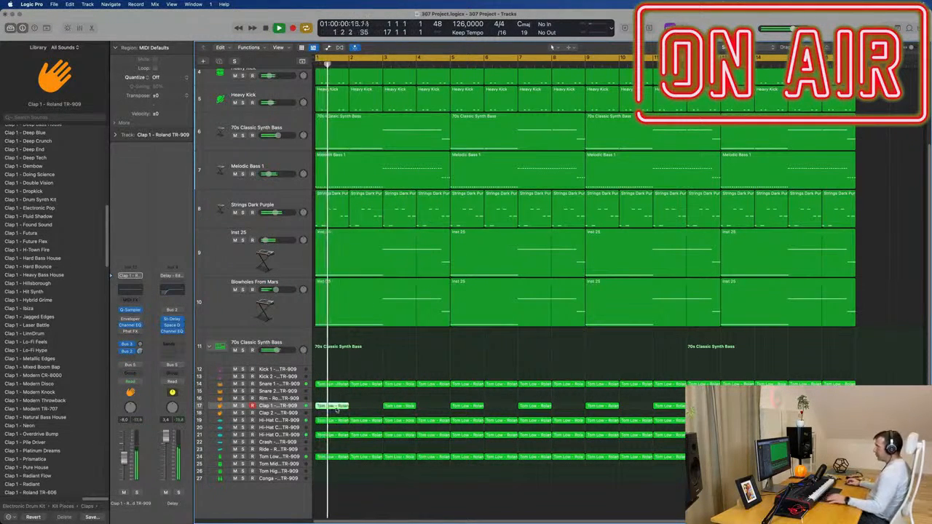
Copy all eight Clap 1 regions to the Clap 2 TR-909 track, shifted about three sixteenth notes later
click(346, 406)
key(shift+super+f)
drag(331, 406, 338, 415)
key(super+Right)
key(super+Right)
key(space)
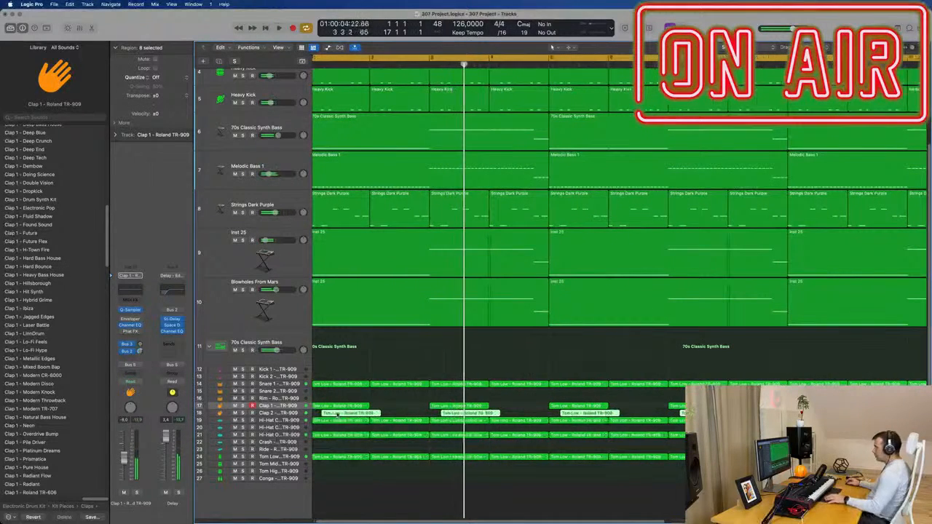
key(space)
key(space)
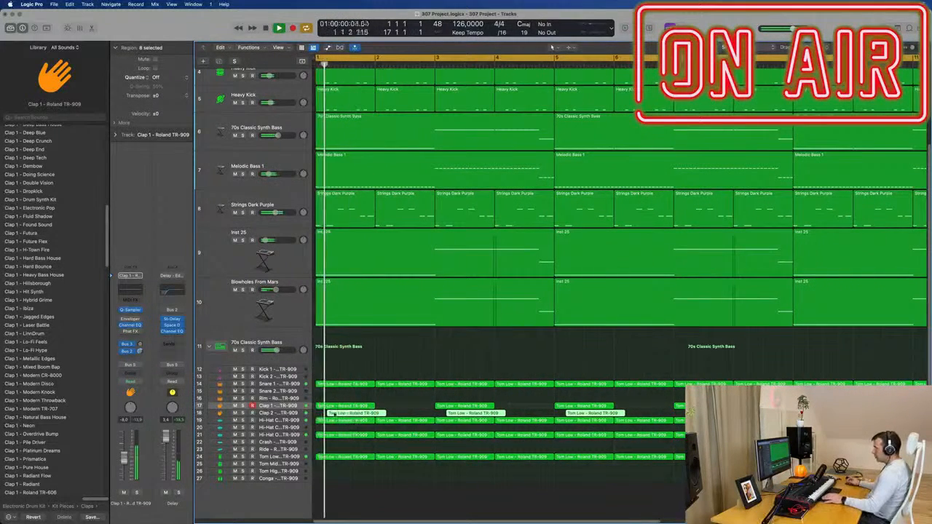
Replace the Clap 2 TR-909 track's sound with the Reverse Clap - Deep End patch
click(298, 413)
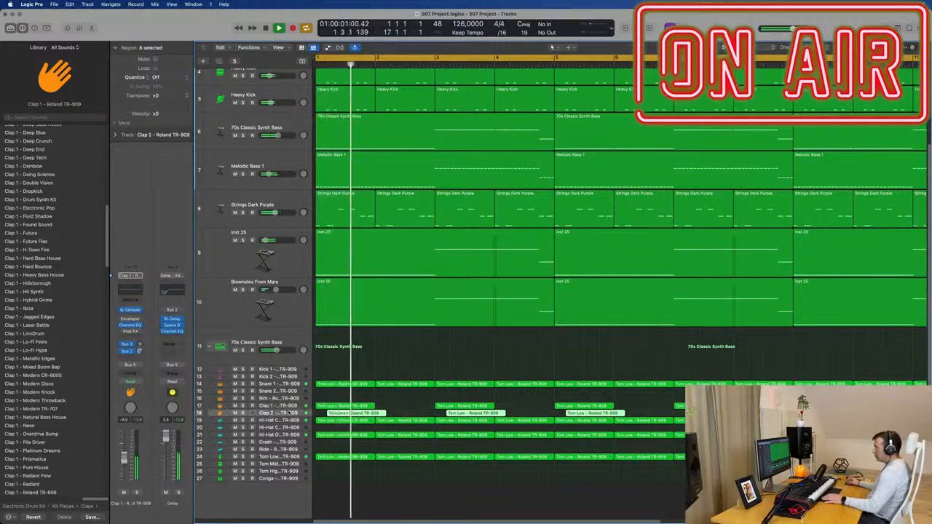
key(space)
scroll(49, 277, down, 15)
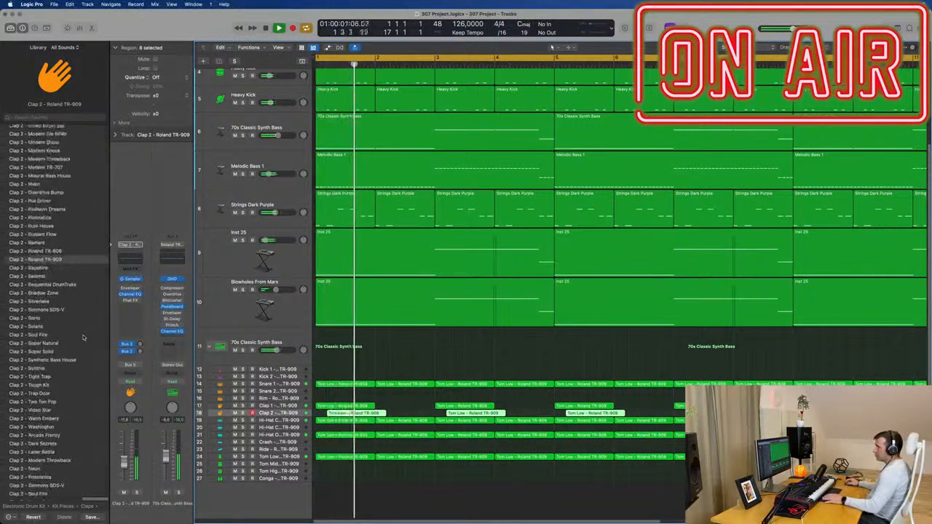
scroll(83, 338, down, 2)
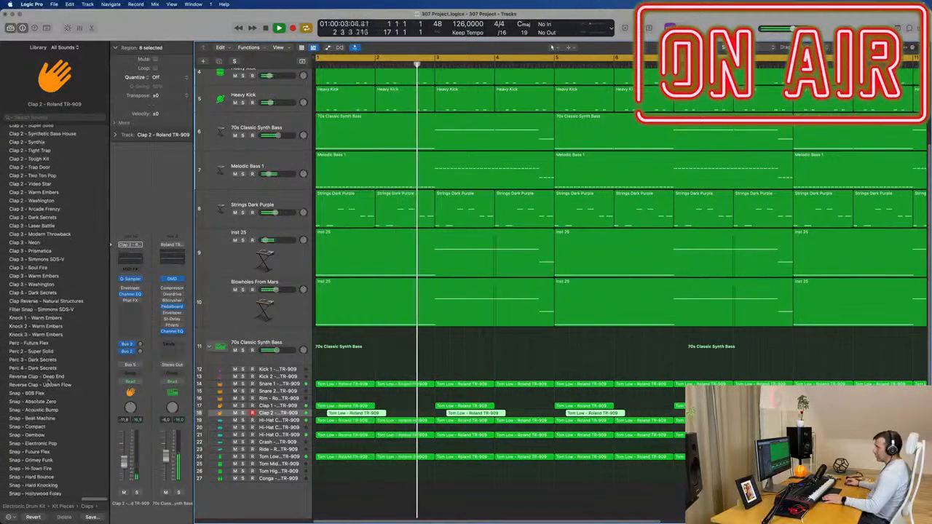
click(48, 378)
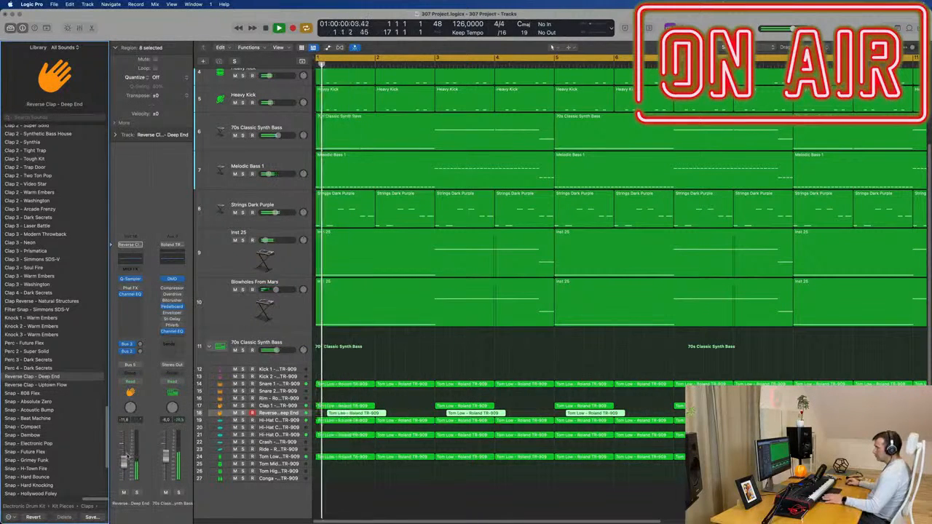
Raise the Bus 3 reverb send and the Bus 2 delay send on the Reverse Clap - Deep End channel
click(139, 347)
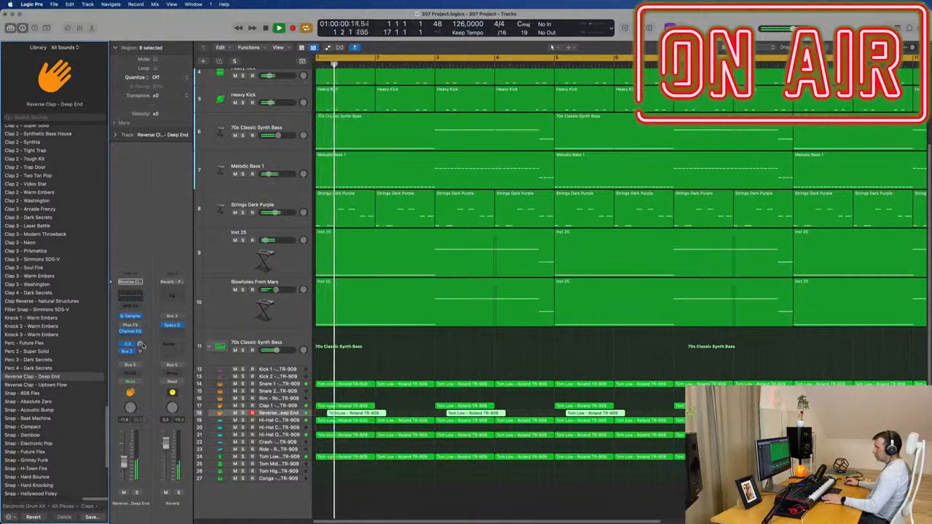
click(140, 352)
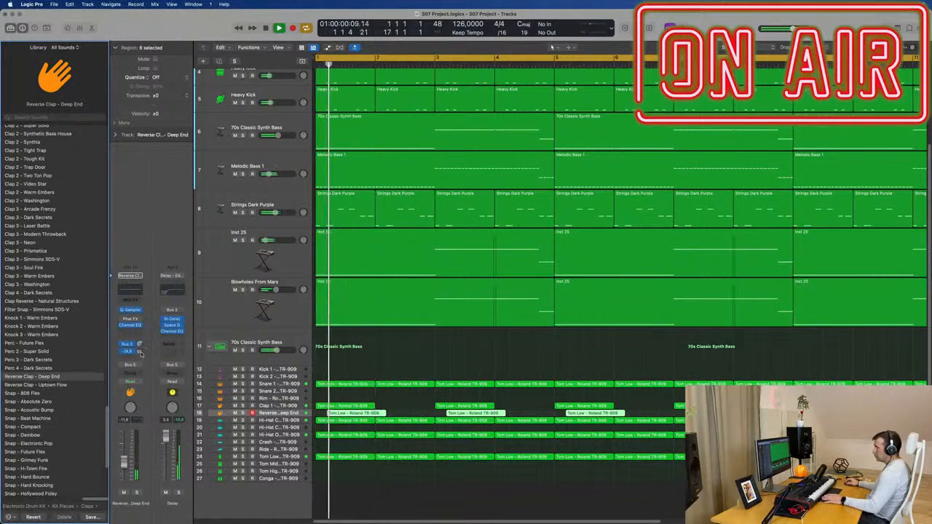
key(space)
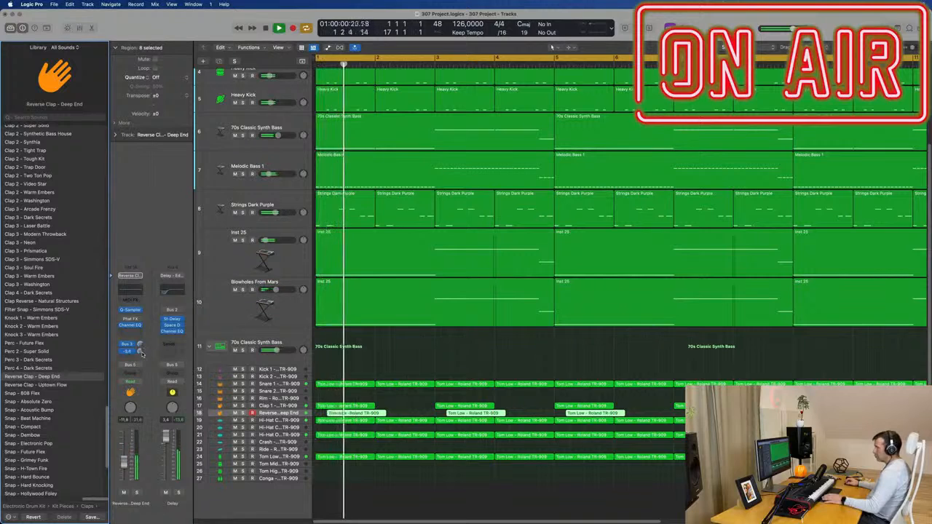
Delete the Clap 1 and Reverse Clap - Deep End regions that start around bars 3, 7 and 11
scroll(410, 359, down, 3)
scroll(408, 359, down, 3)
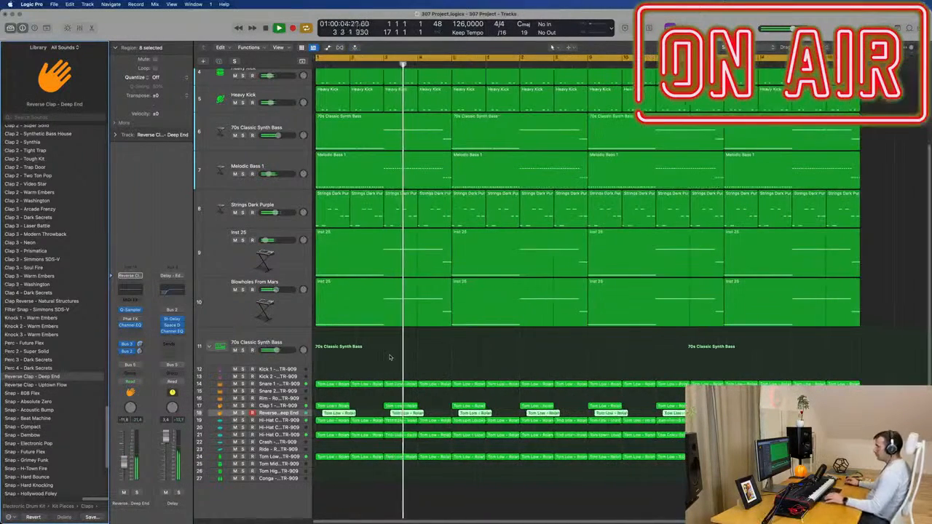
key(Return)
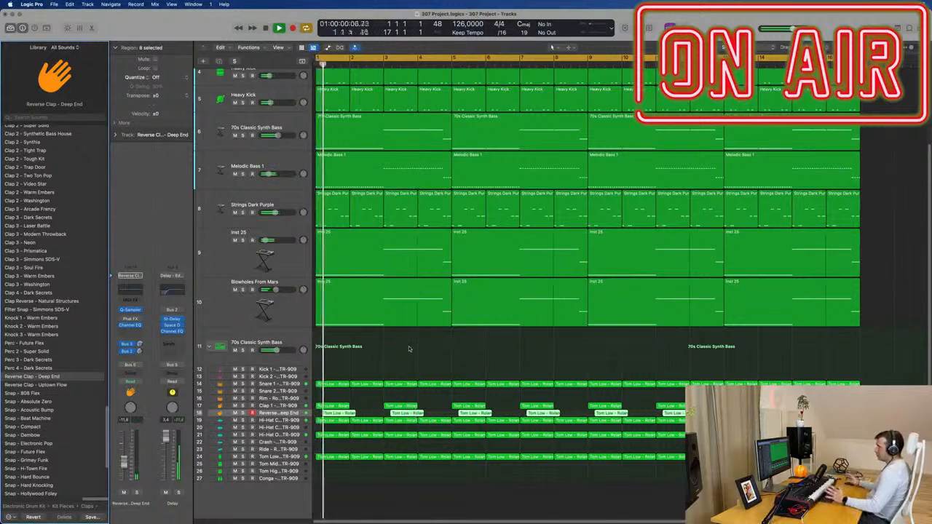
key(Delete)
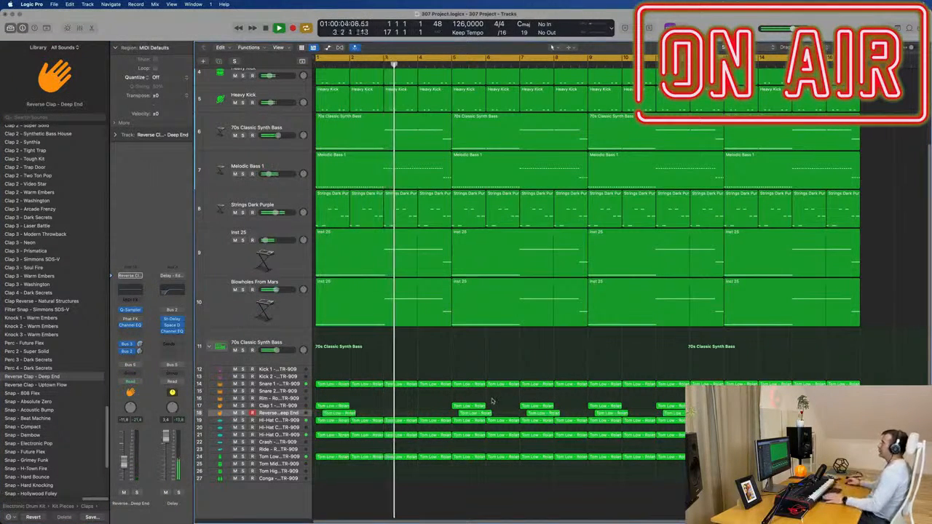
drag(513, 402, 548, 416)
key(Delete)
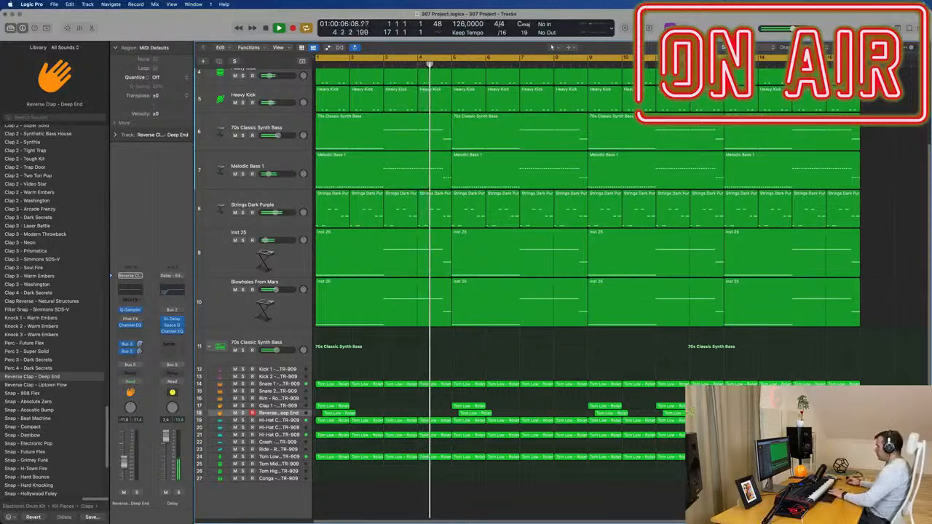
drag(654, 401, 684, 414)
key(Delete)
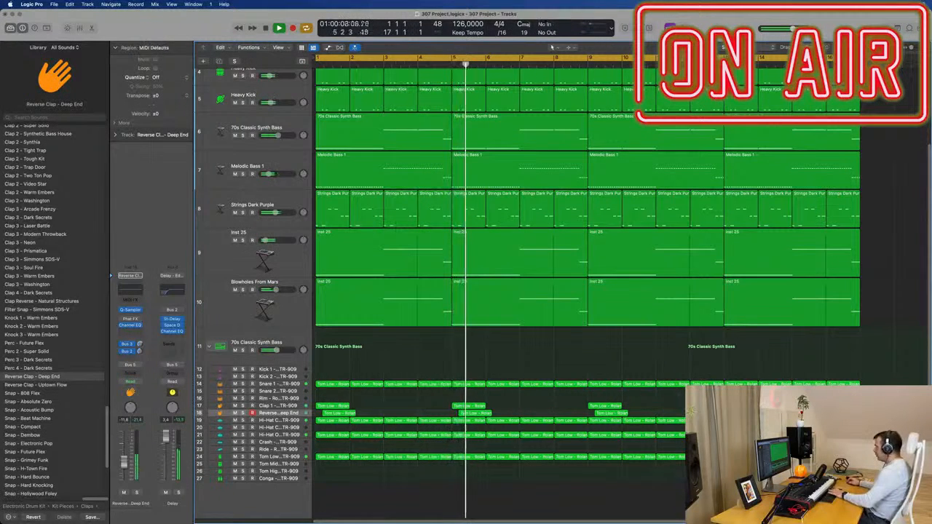
Copy the bar 1 Clap 1 region to bar 2 of the Crash TR-909 track
key(Return)
key(Return)
click(337, 407)
click(337, 413)
click(337, 407)
drag(337, 407, 373, 442)
key(Return)
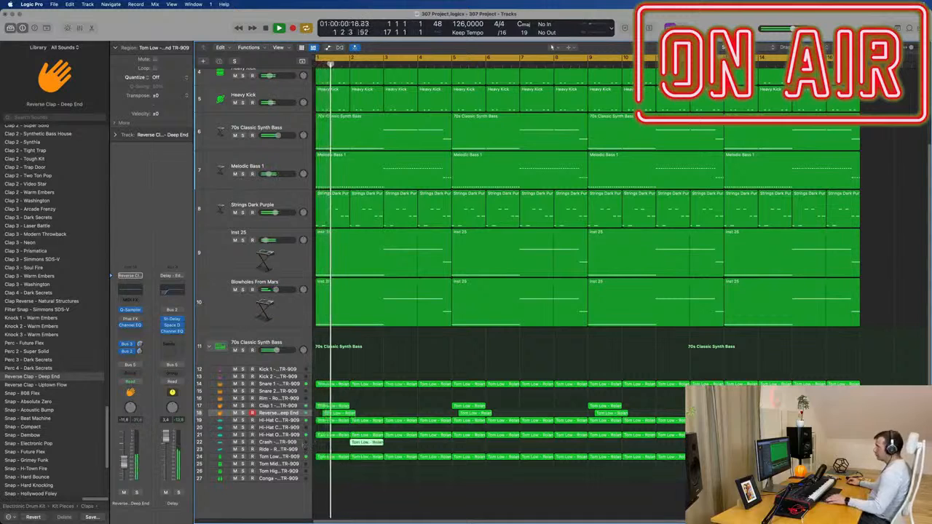
Add a Bus 4 send to the Crash TR-909 channel and raise its level while playing from the start
click(298, 442)
key(Return)
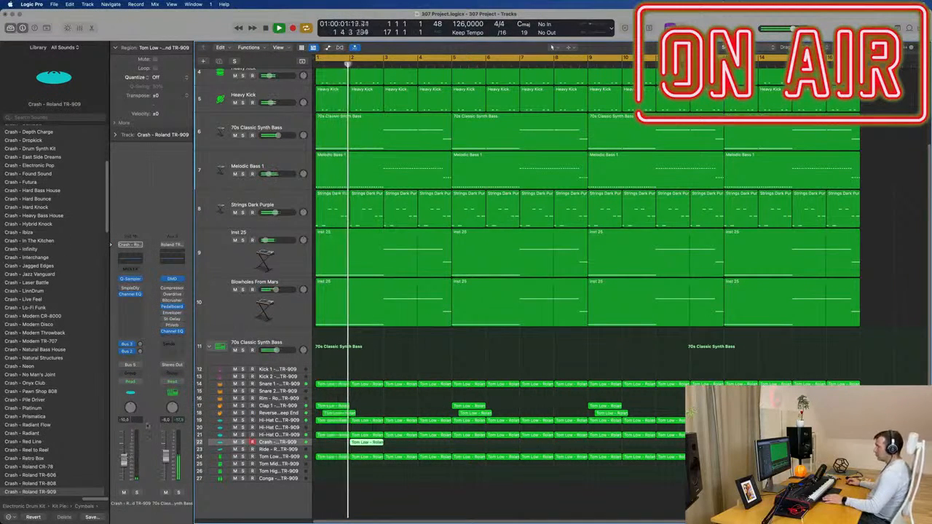
key(Return)
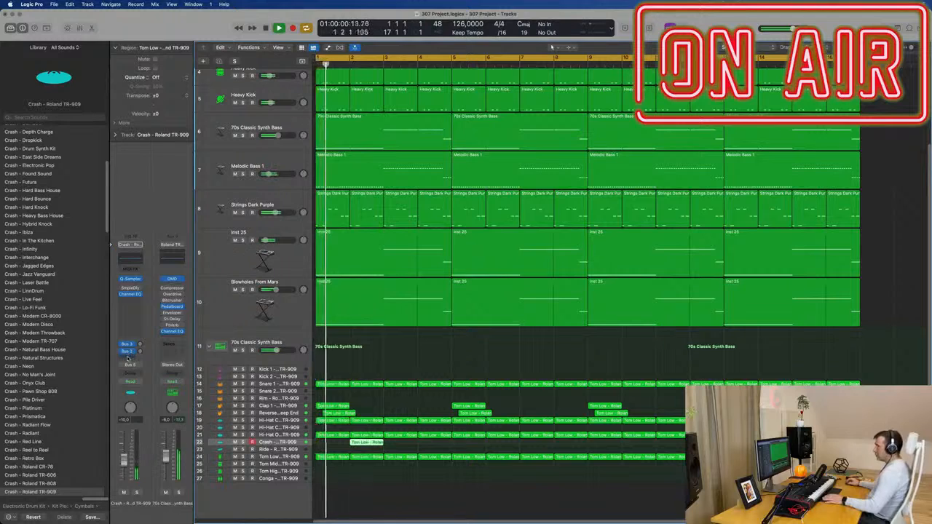
click(129, 358)
mouse_move(146, 370)
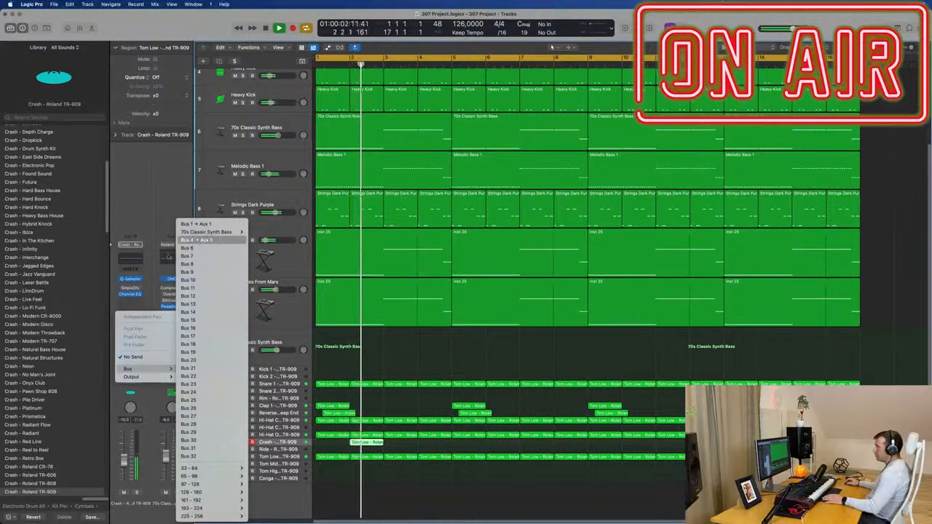
click(183, 249)
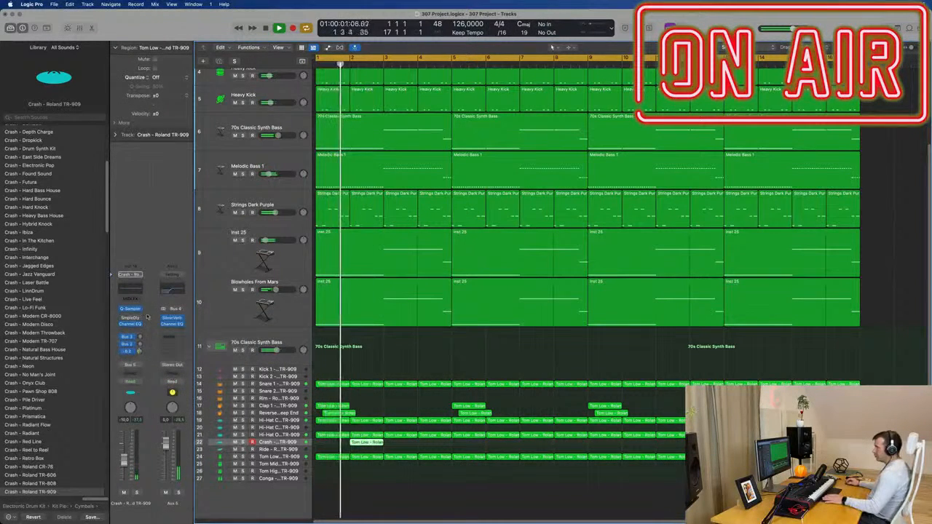
drag(140, 352, 142, 353)
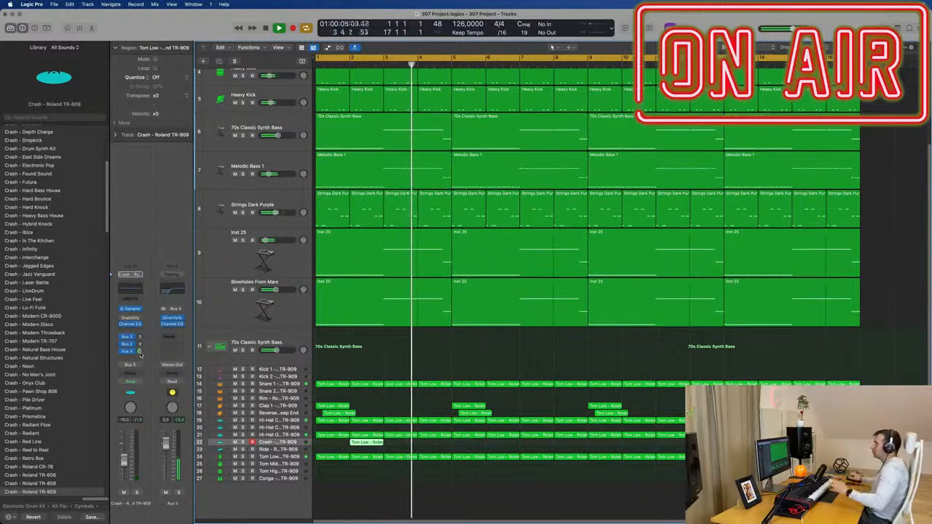
key(Return)
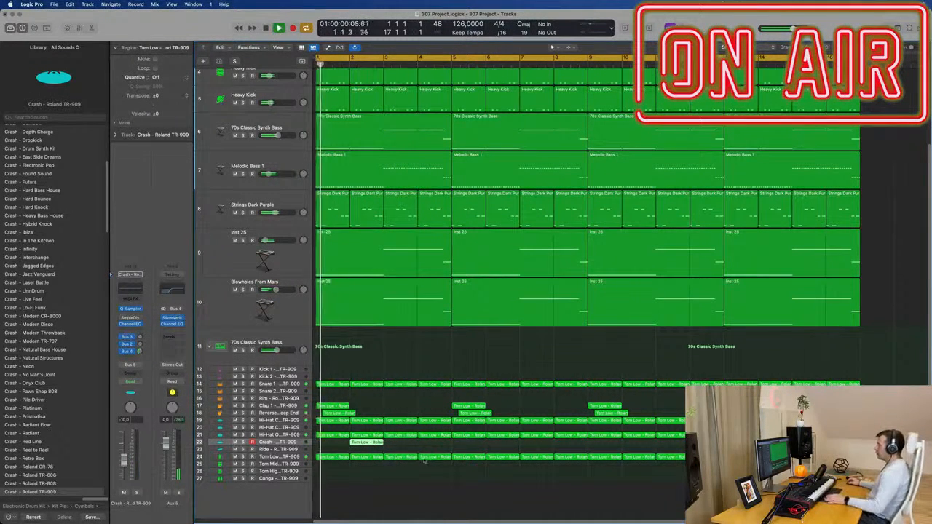
Copy the Crash TR-909 region from bar 2 to bars 6 and 10
drag(368, 444, 505, 445)
drag(364, 447, 640, 444)
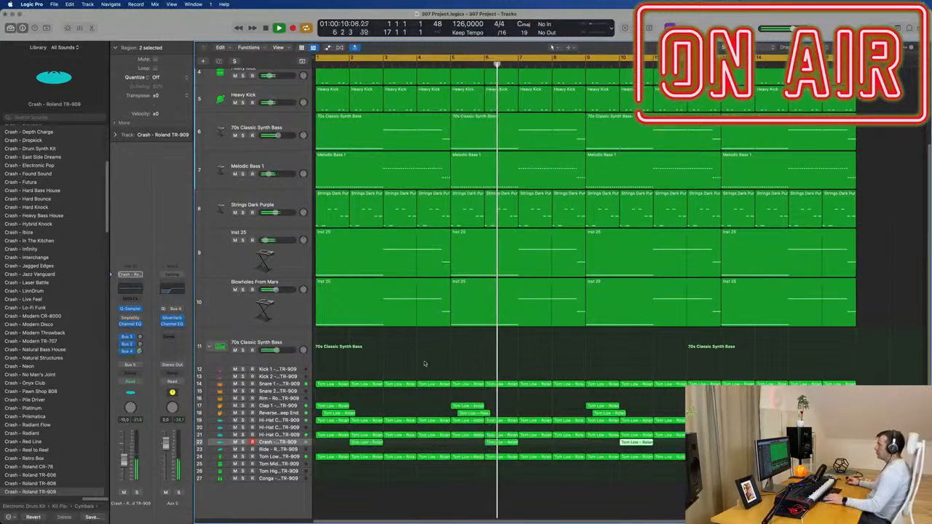
click(369, 353)
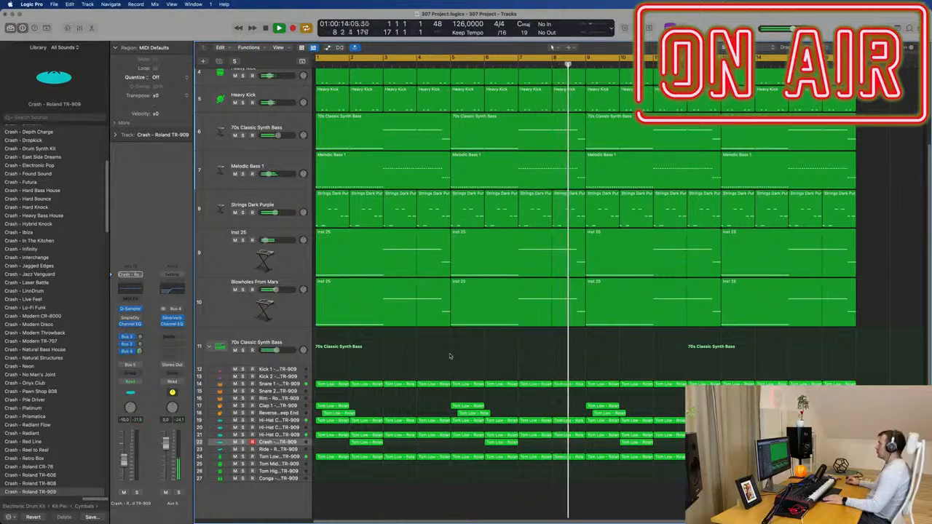
Create an empty duplicate of the Blowholes From Mars track and replace its Alchemy instrument with Retro Synth
scroll(452, 357, up, 5)
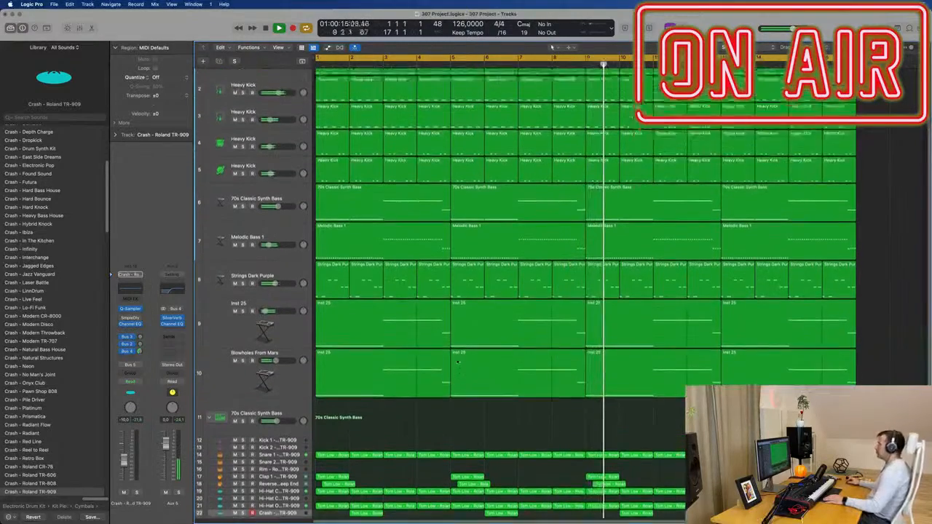
scroll(457, 361, down, 3)
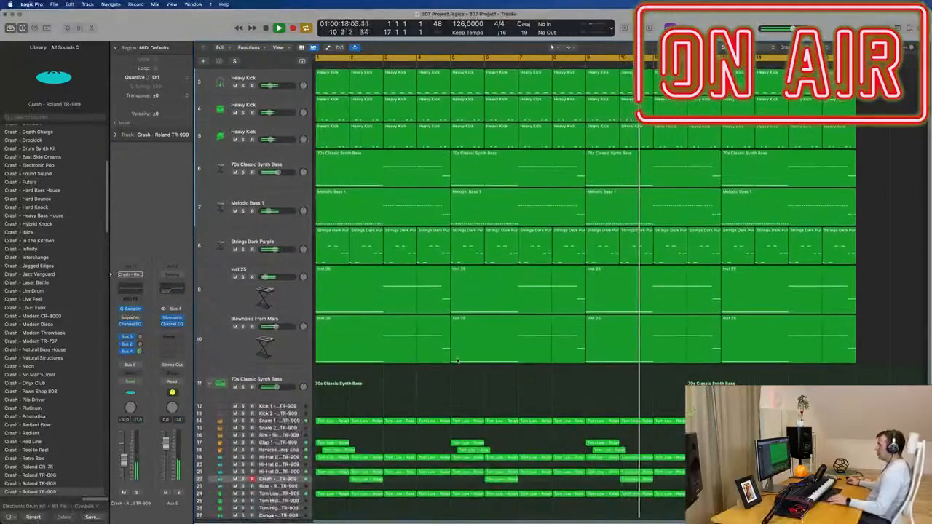
scroll(458, 361, down, 2)
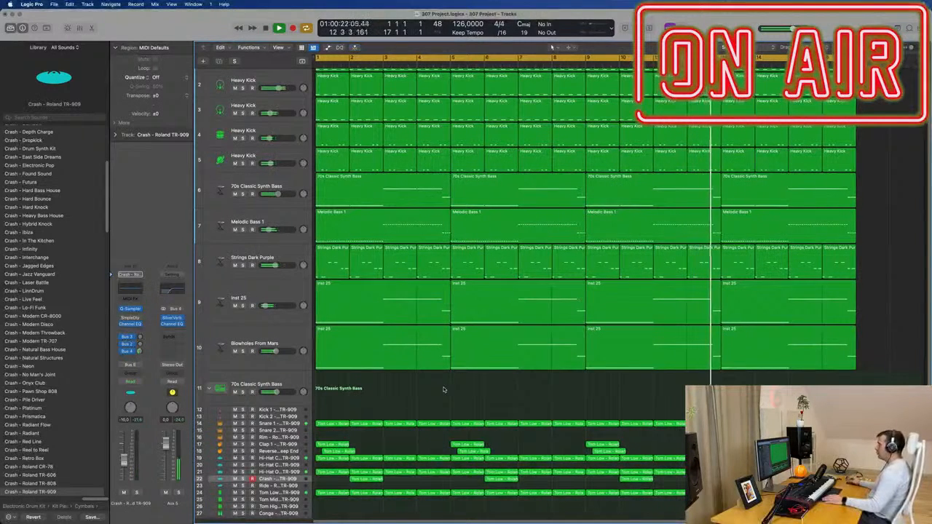
click(286, 368)
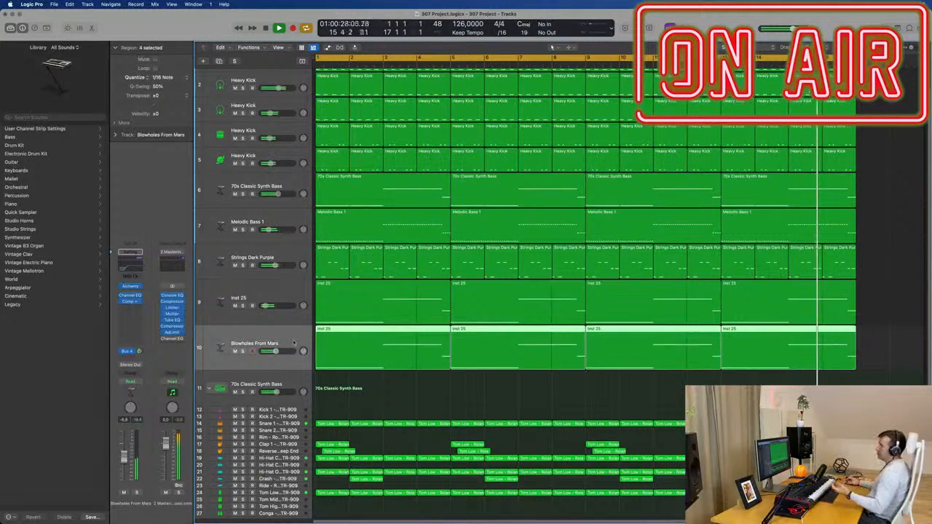
click(220, 61)
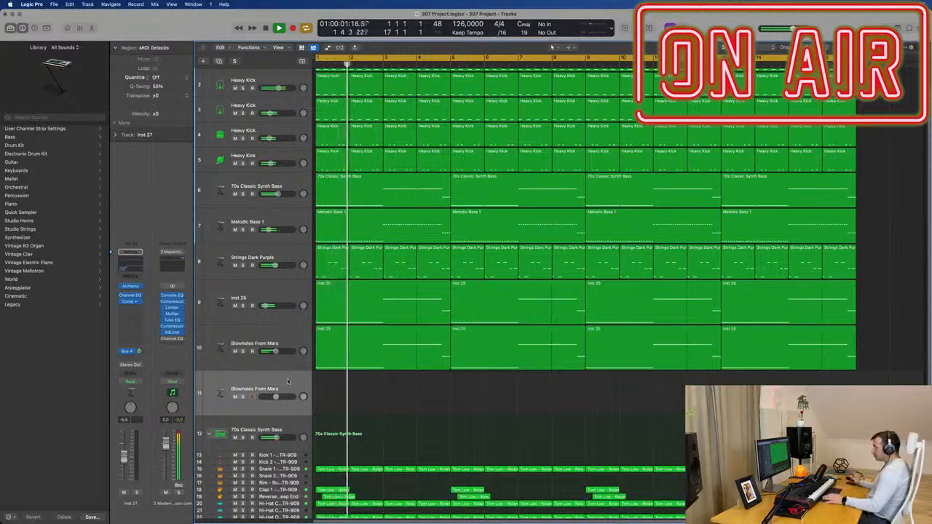
click(140, 289)
click(237, 360)
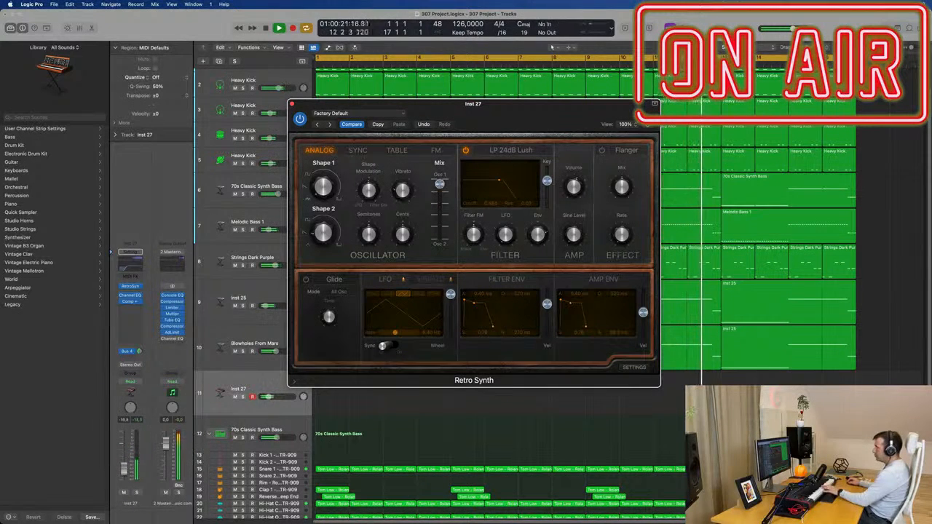
Adjust the Inst 27 volume and Bus 4 send, and set the Retro Synth filter cutoff to about 0.344 with resonance 0.17
drag(125, 468, 125, 473)
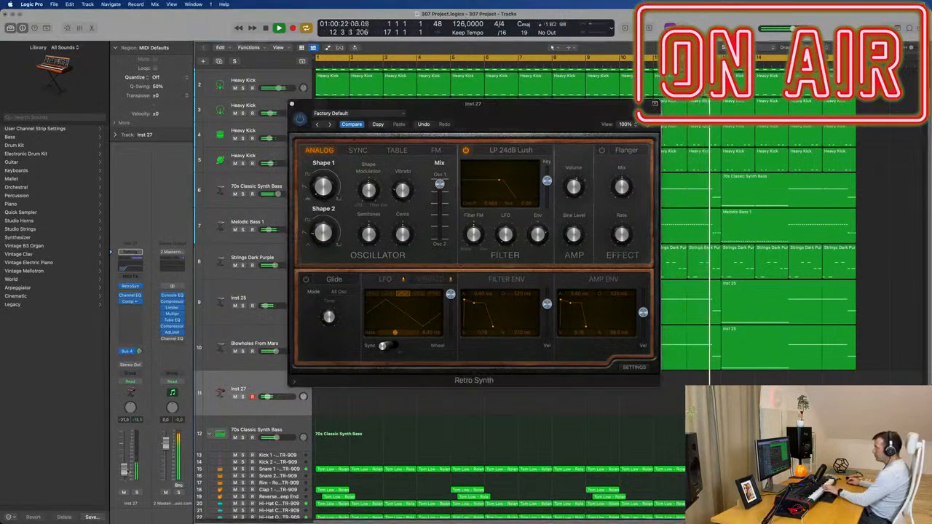
click(141, 353)
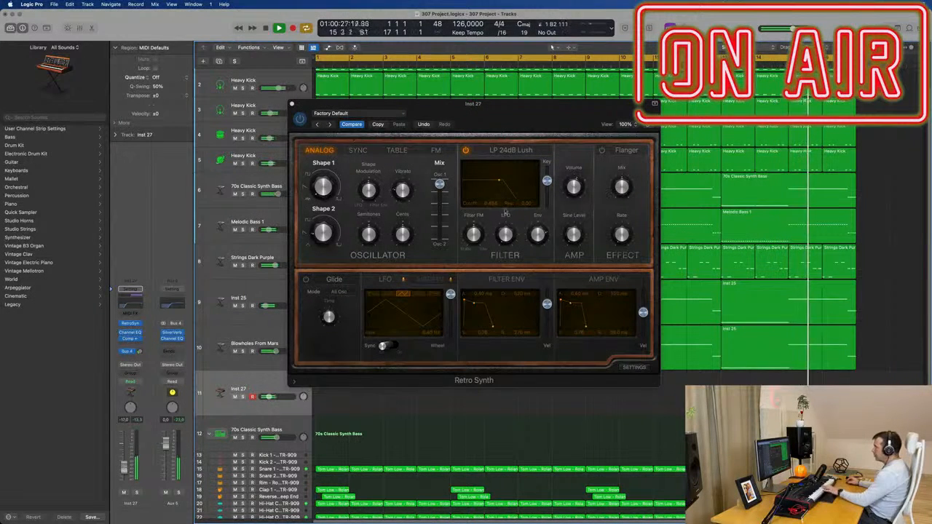
drag(502, 178, 493, 175)
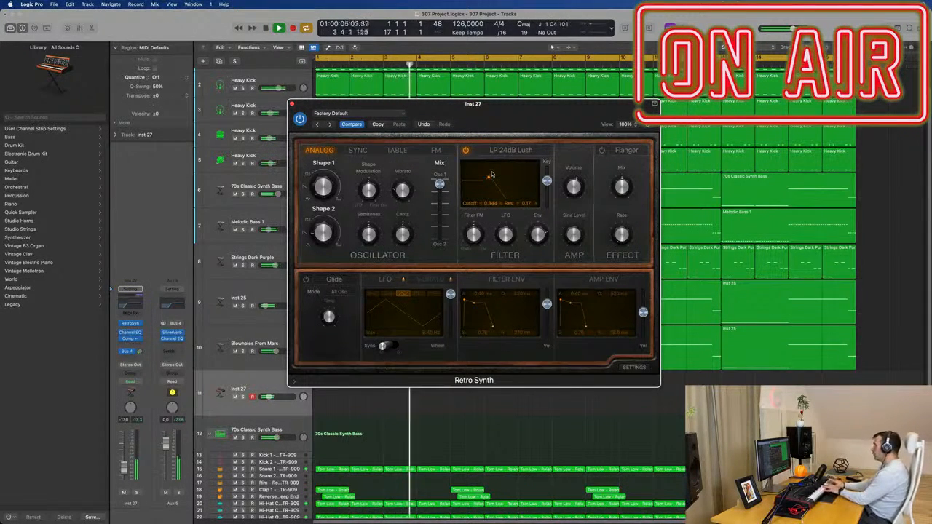
Record a Retro Synth part on the Inst 27 track from bar 7 and move the recorded region to bar 1
drag(515, 109, 677, 104)
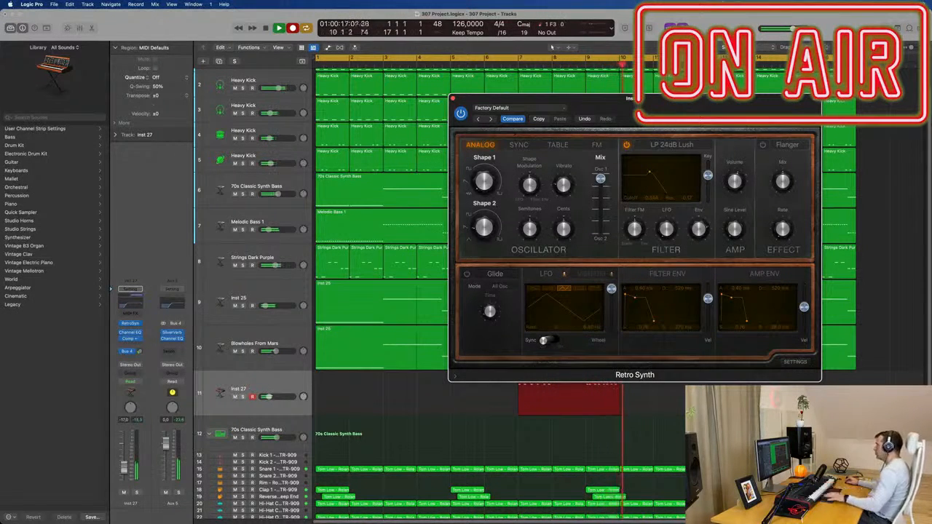
key(space)
key(Return)
key(space)
drag(683, 107, 918, 104)
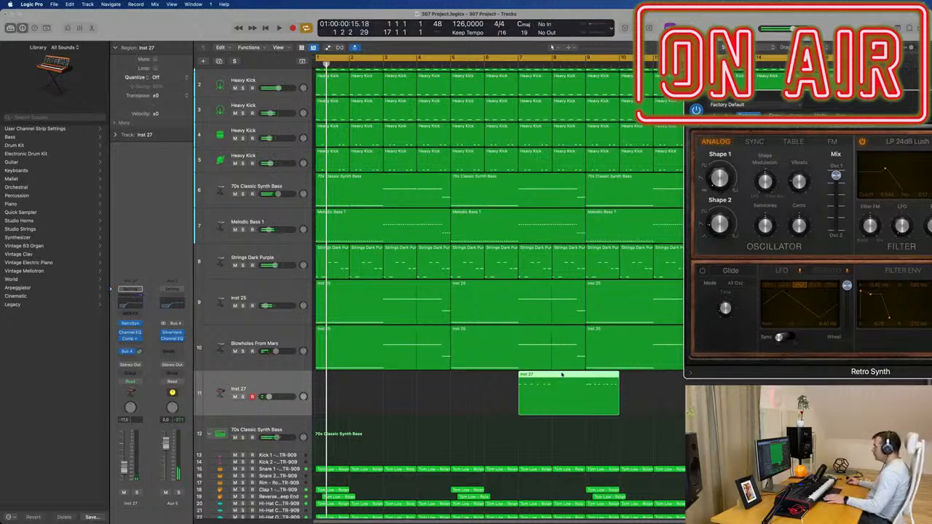
drag(519, 376, 335, 384)
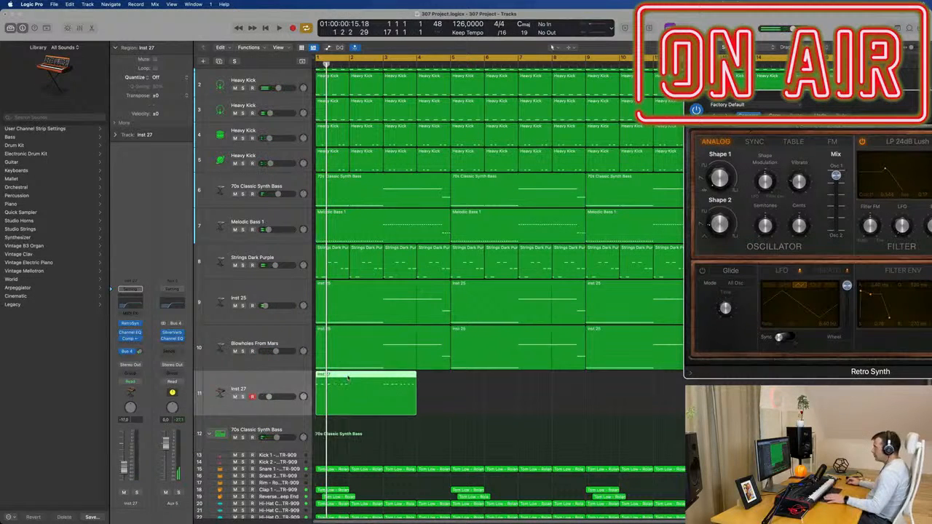
Examine the recorded Inst 27 notes in the Piano Roll during playback and close the Retro Synth window
double_click(348, 377)
key(space)
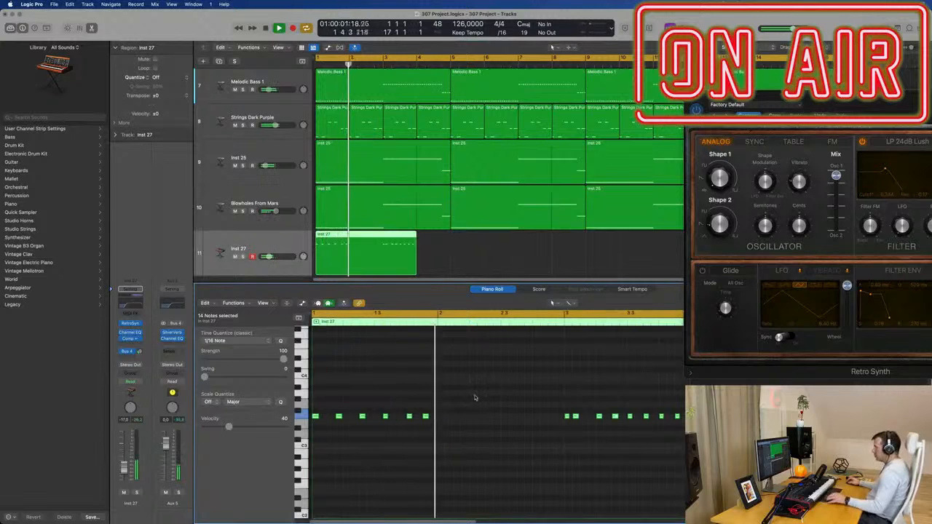
key(Return)
drag(839, 96, 509, 94)
click(360, 94)
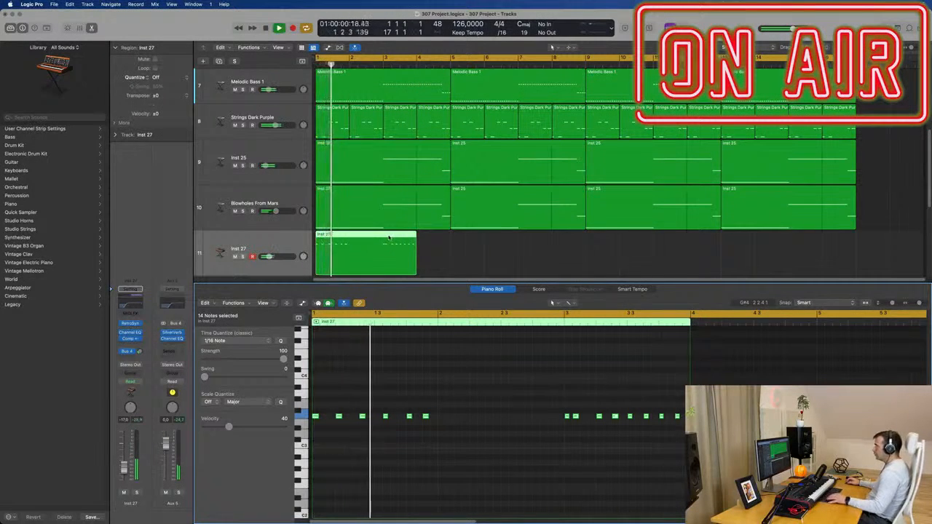
key(Return)
key(space)
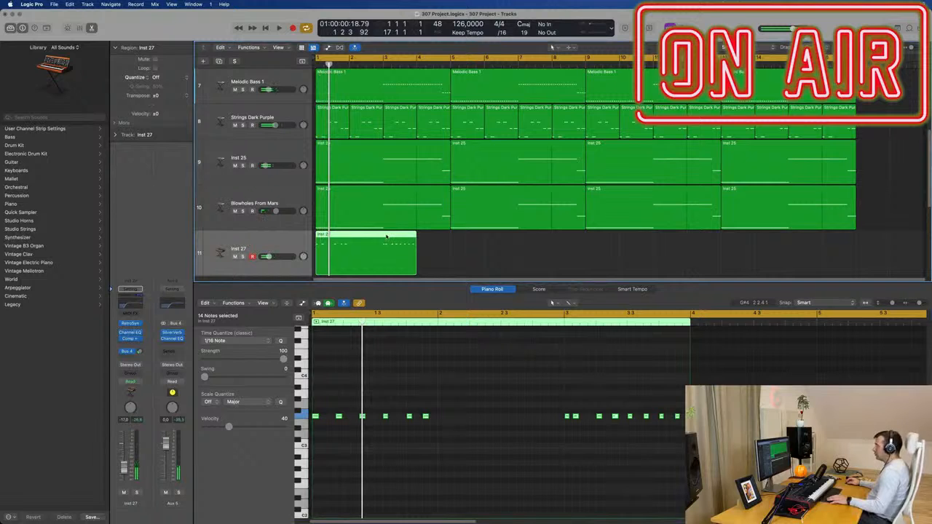
Shorten the Inst 27 region to two bars and audition it with the other tracks
key(x)
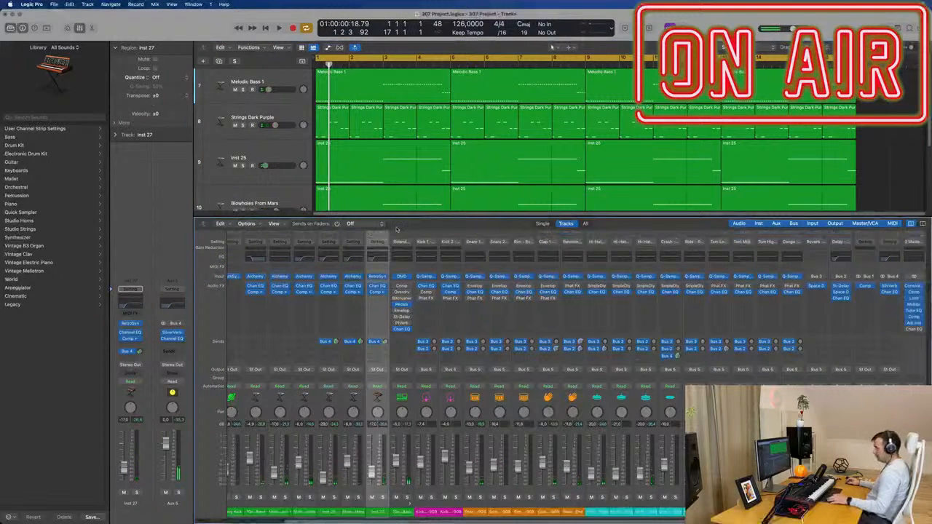
key(x)
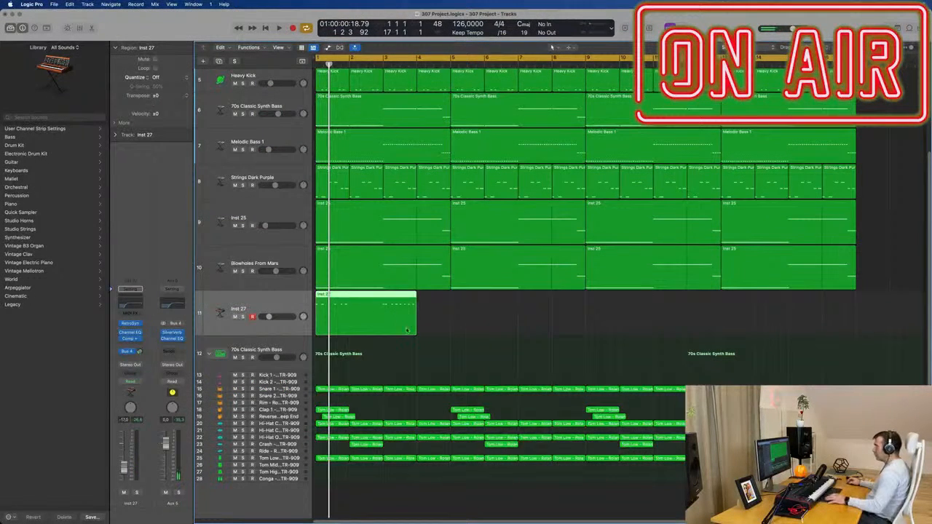
drag(416, 332, 384, 332)
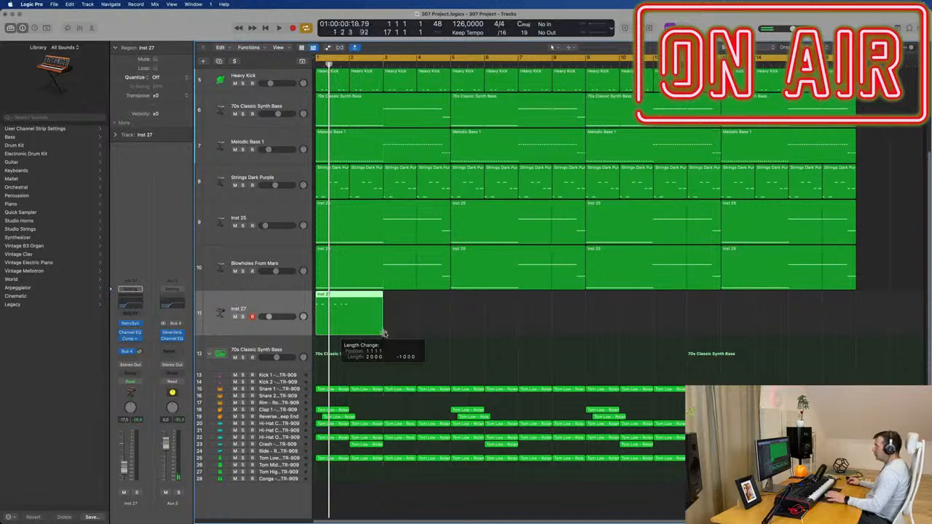
key(space)
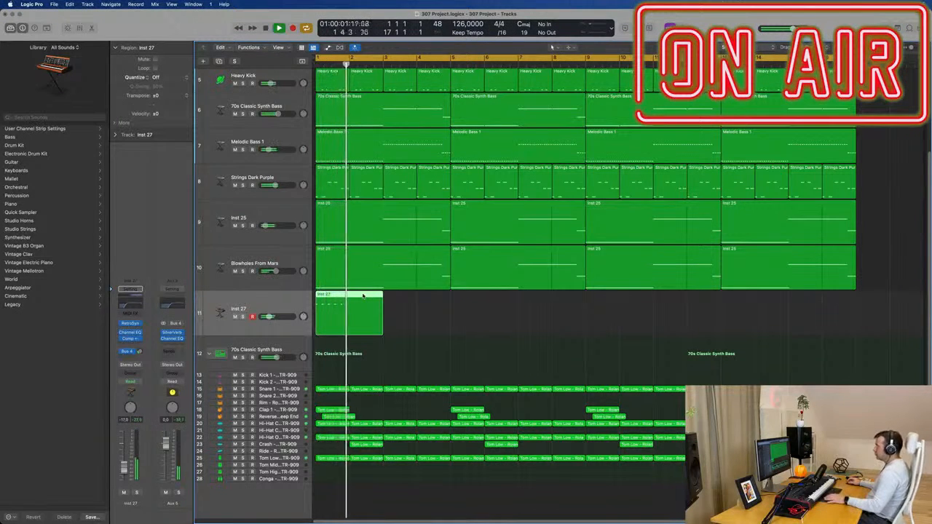
key(space)
key(space)
key(space)
key(space)
key(space)
Move the Inst 27 region to start at bar 3 and play the arrangement from the beginning
drag(363, 299, 430, 297)
key(space)
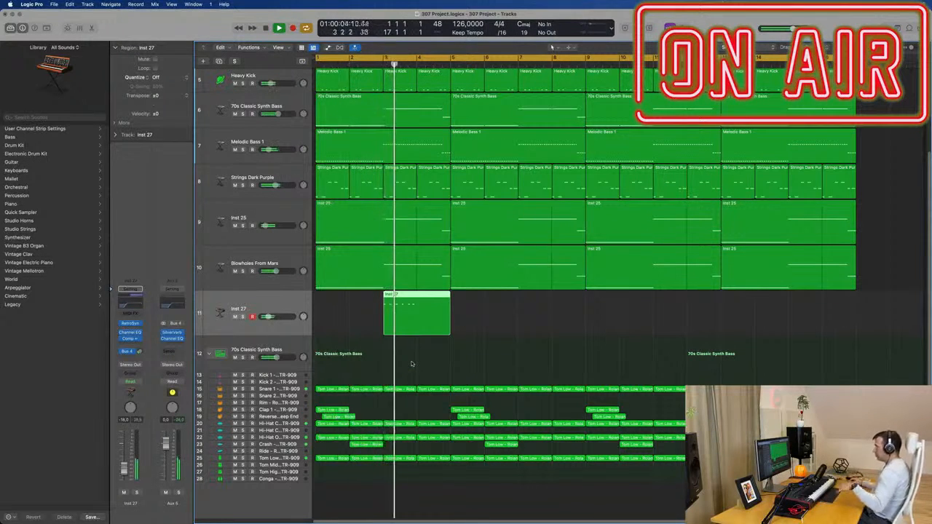
key(space)
key(Return)
key(space)
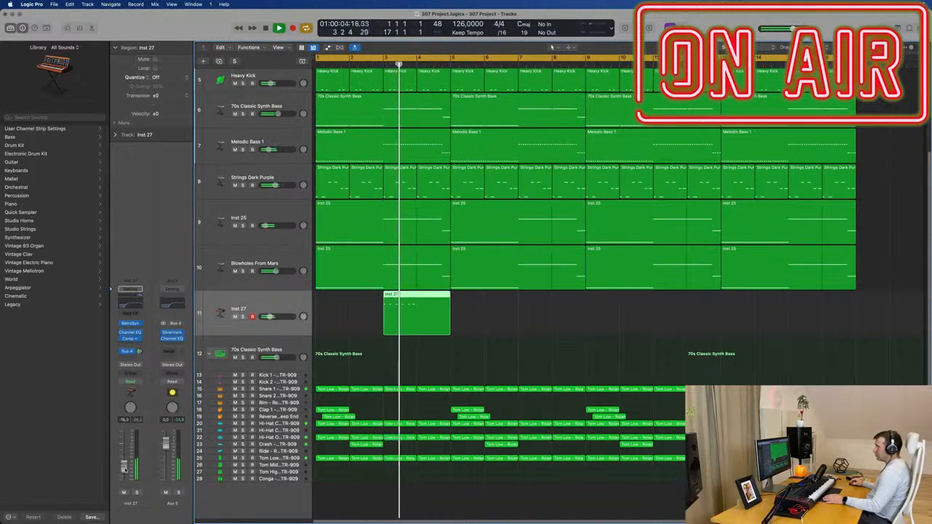
Copy the two-bar Inst 27 region to bars 7, 11 and 15
key(Return)
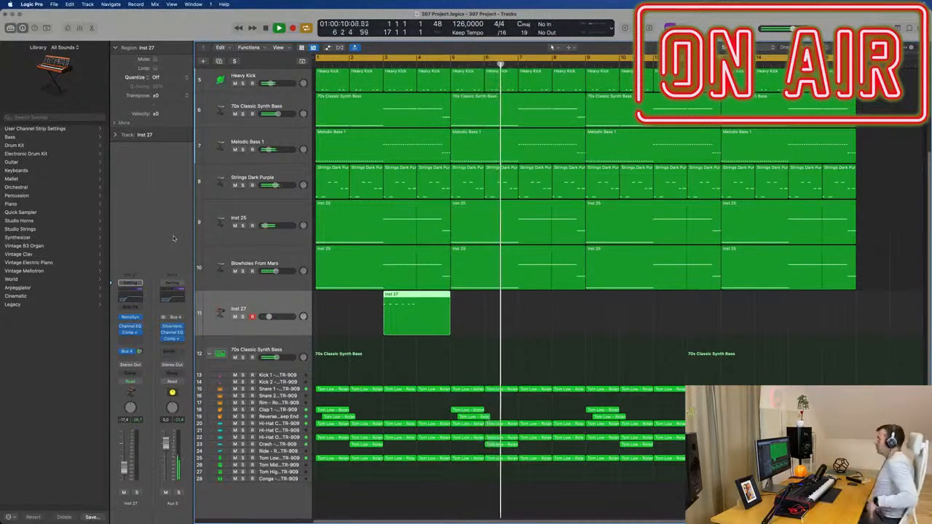
key(space)
key(Return)
key(space)
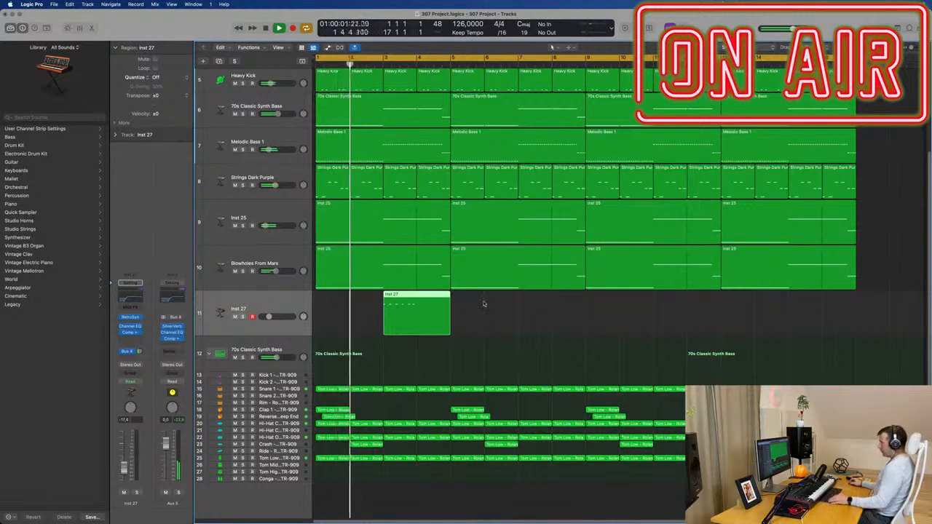
drag(422, 301, 824, 304)
Mute the Strings Dark Purple track and deselect the last Inst 27 region
click(234, 186)
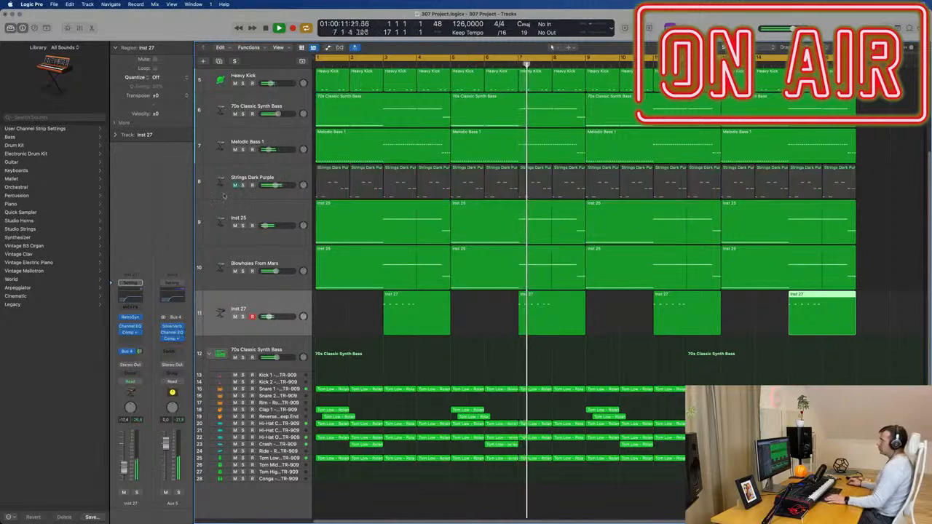
scroll(346, 271, up, 2)
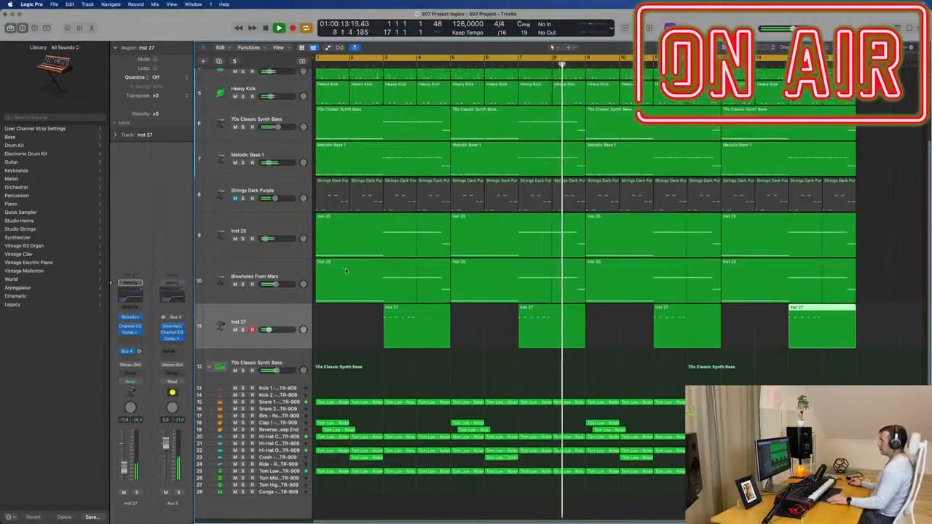
key(super+Up)
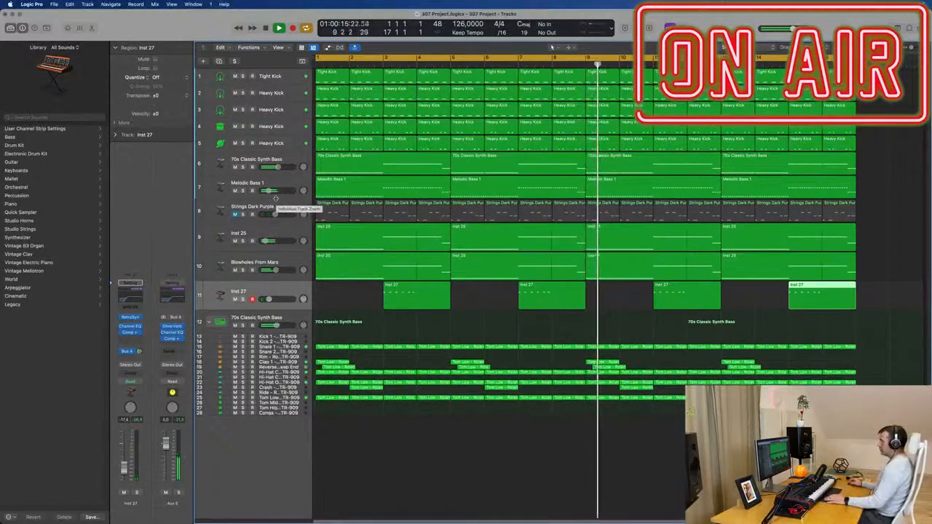
click(357, 310)
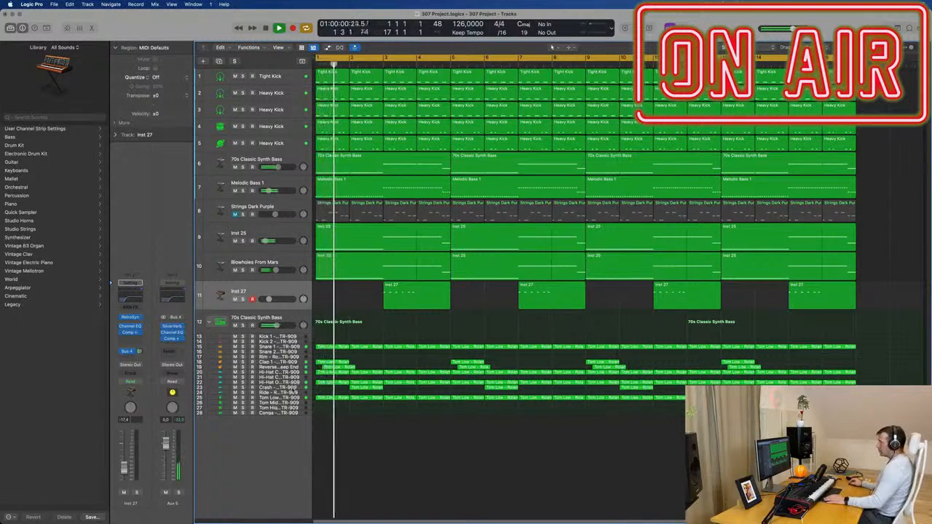
Delete the second Crash region, at bar 6, and play the arrangement from the beginning
click(295, 387)
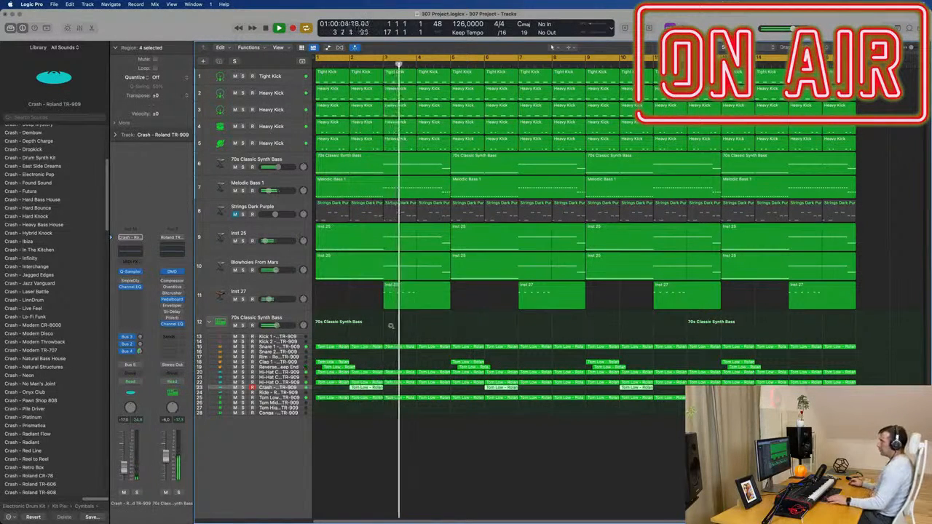
click(472, 296)
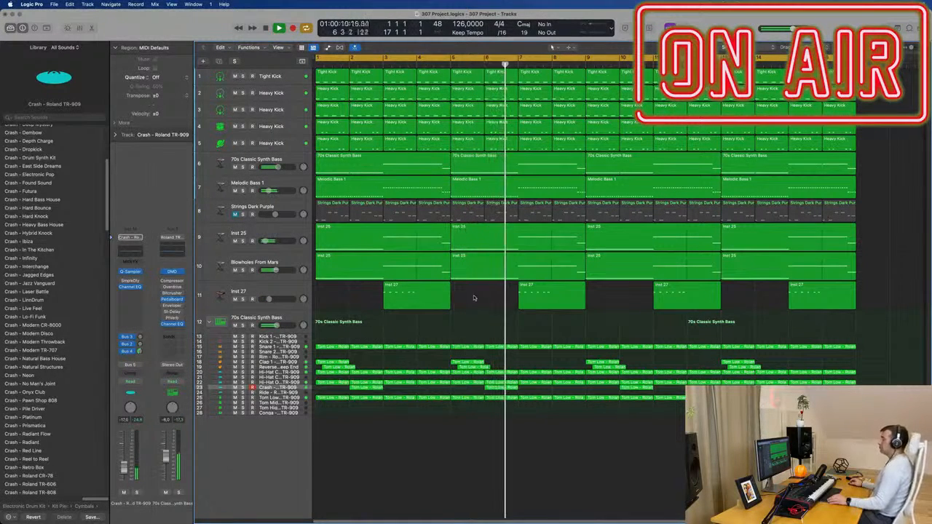
key(Return)
click(501, 387)
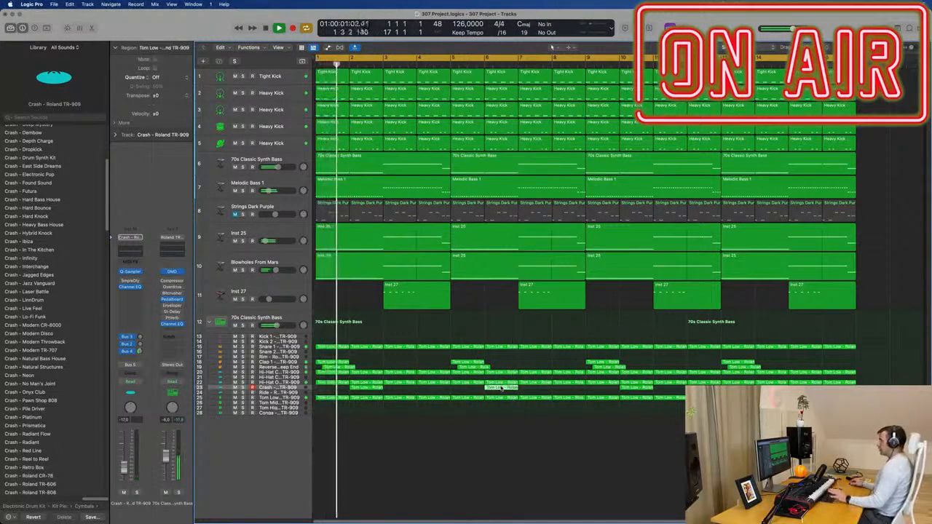
key(Delete)
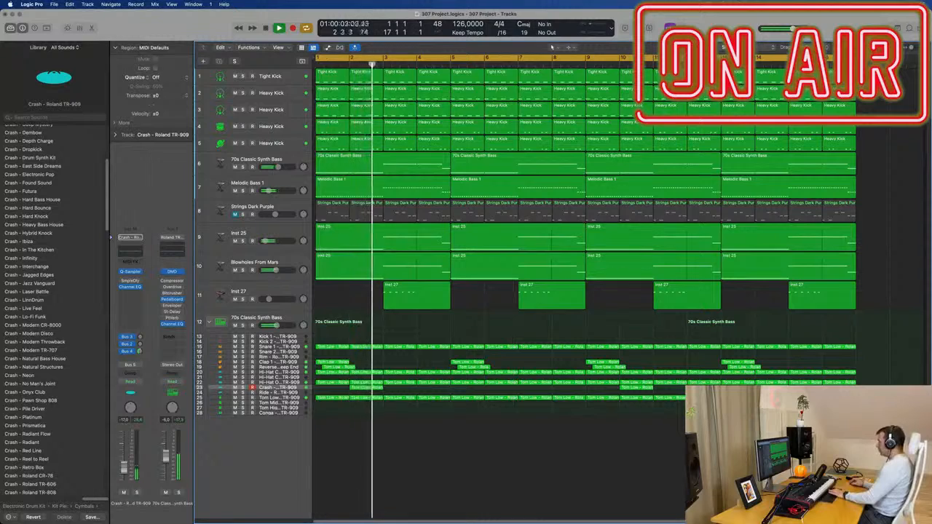
Name all regions after their tracks and colour them by track colour, and clear the selection
key(super+a)
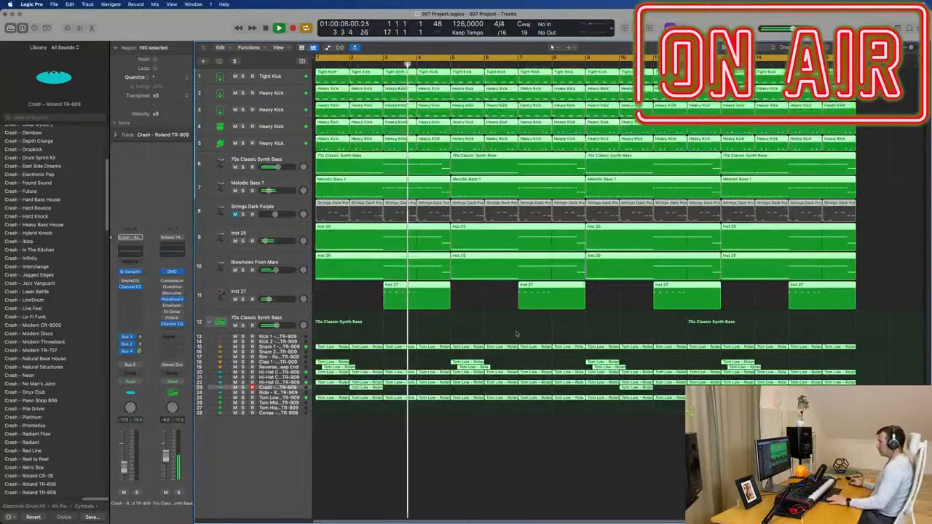
right_click(506, 344)
click(503, 348)
right_click(503, 348)
click(510, 357)
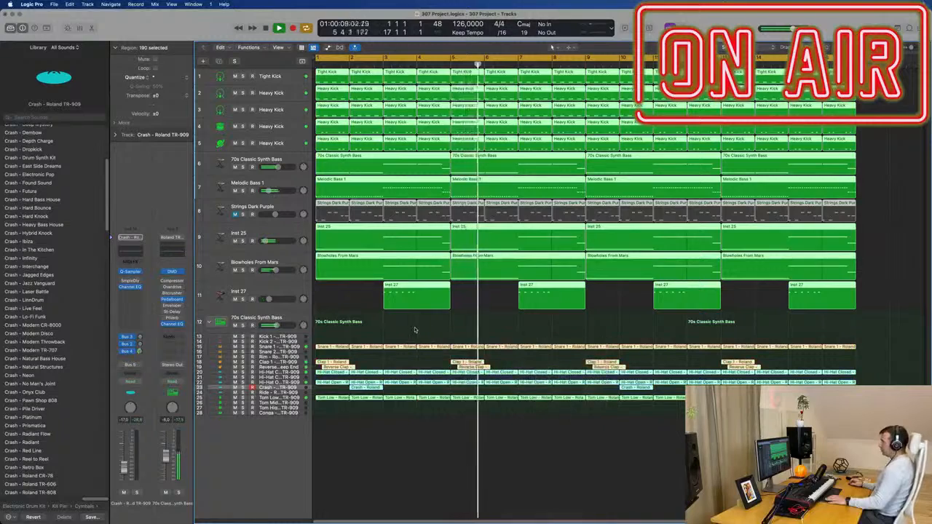
click(437, 331)
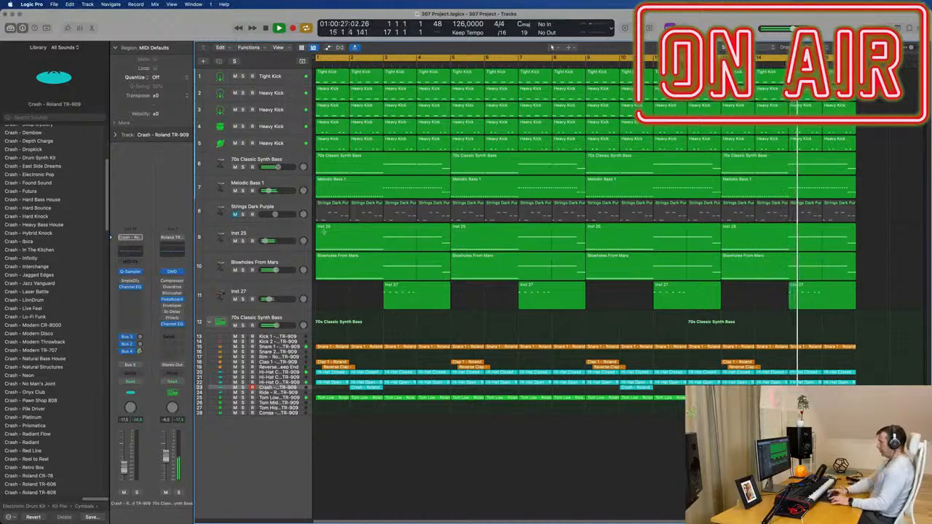
Repeat the whole 16-bar arrangement once so the copies fill bars 17 to 32, and restart playback
key(super+r)
scroll(566, 352, down, 5)
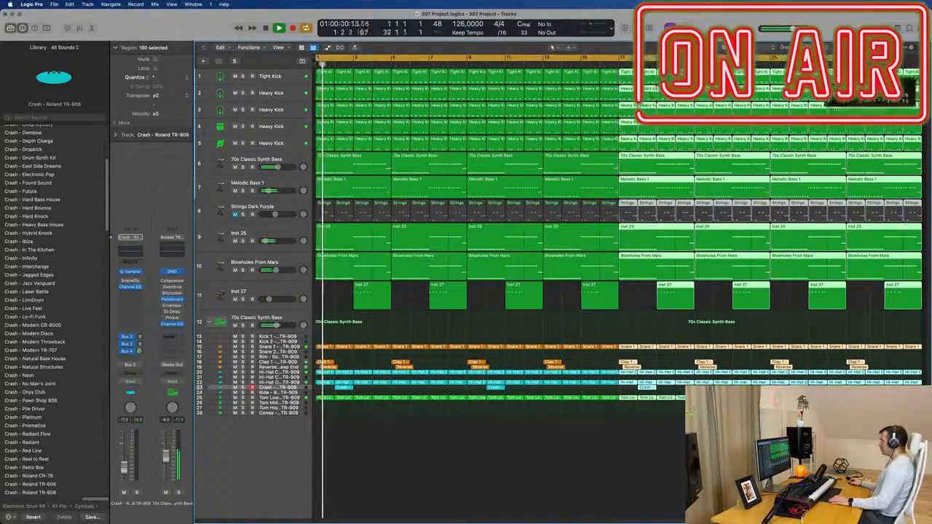
key(space)
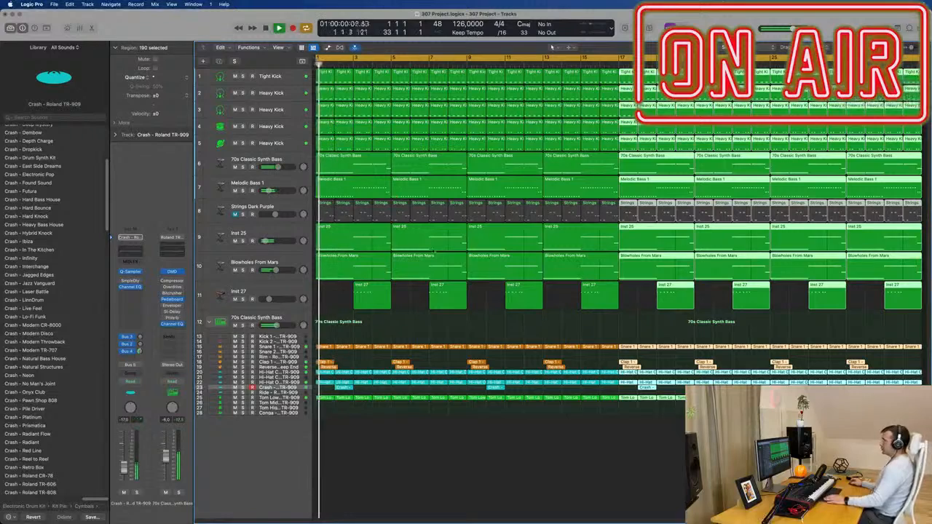
key(space)
key(space)
key(space)
key(space)
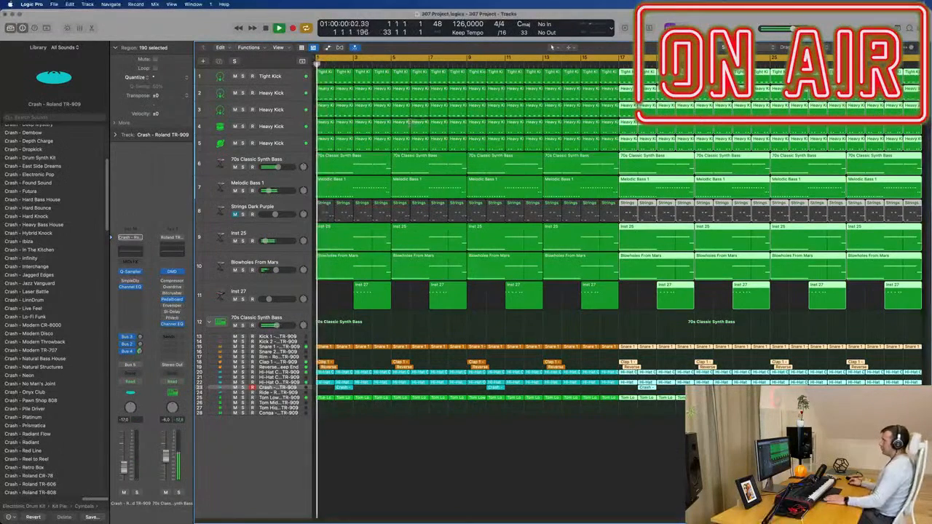
Delete the regions on all four Heavy Kick tracks in bars 1 to 4
click(319, 76)
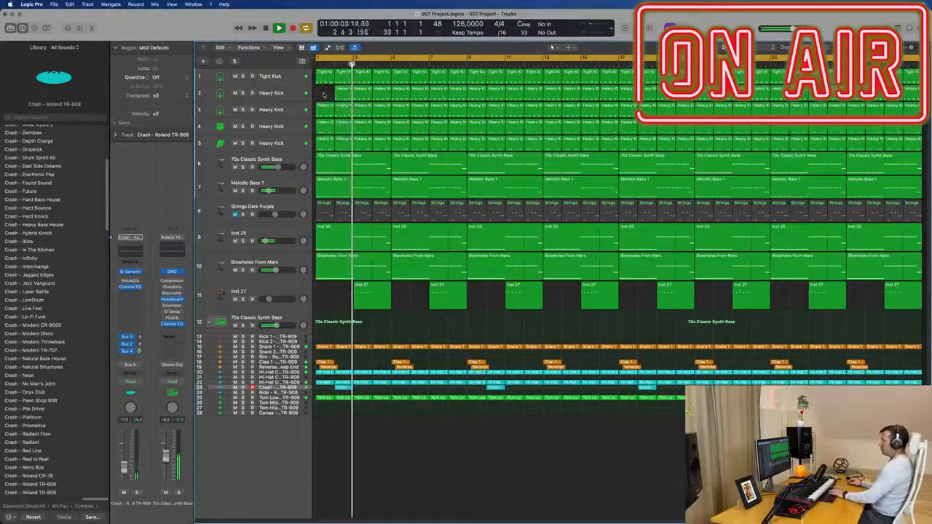
drag(355, 112, 387, 140)
key(Delete)
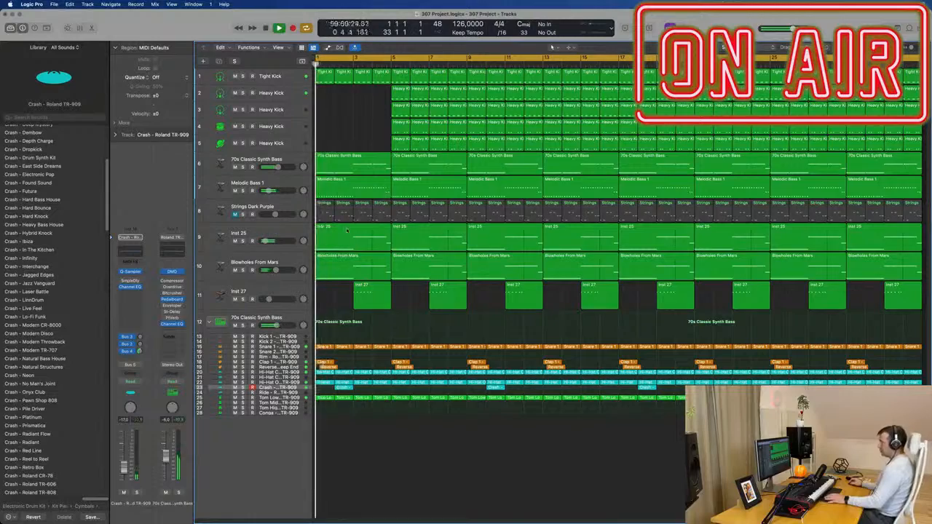
Audition Inst 25 in solo and clear its first region, plus the snare and crash regions in bars 1 to 4
click(244, 242)
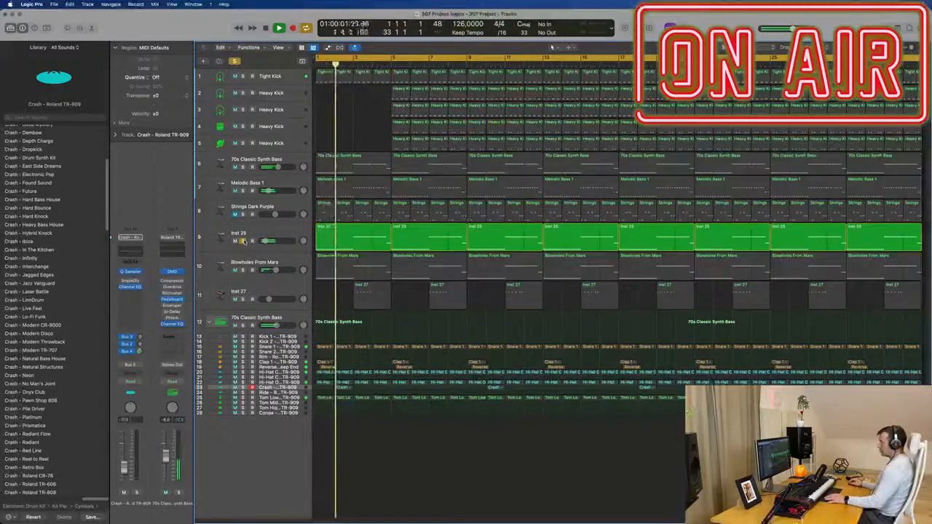
click(244, 241)
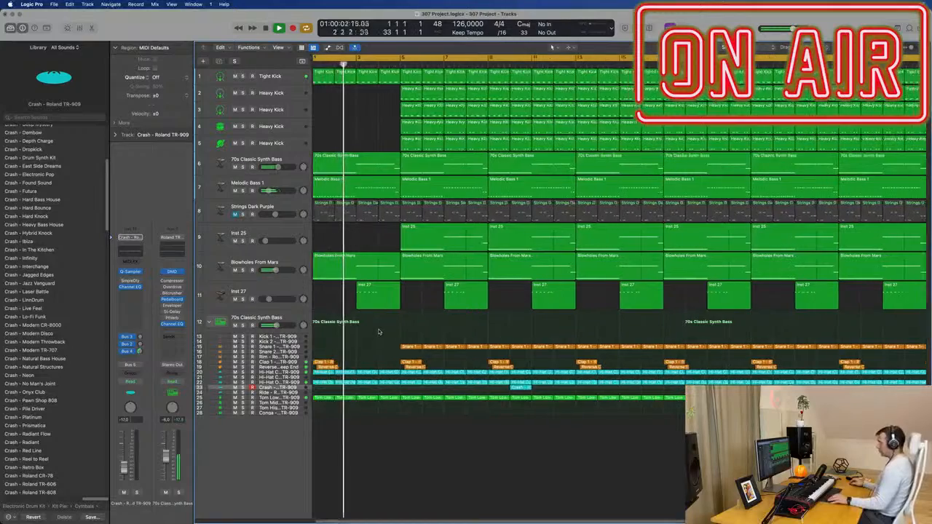
Remove the Tight Kick, hi-hat and Tom Low regions in bar 4 to leave a break before bar 5
scroll(394, 330, up, 2)
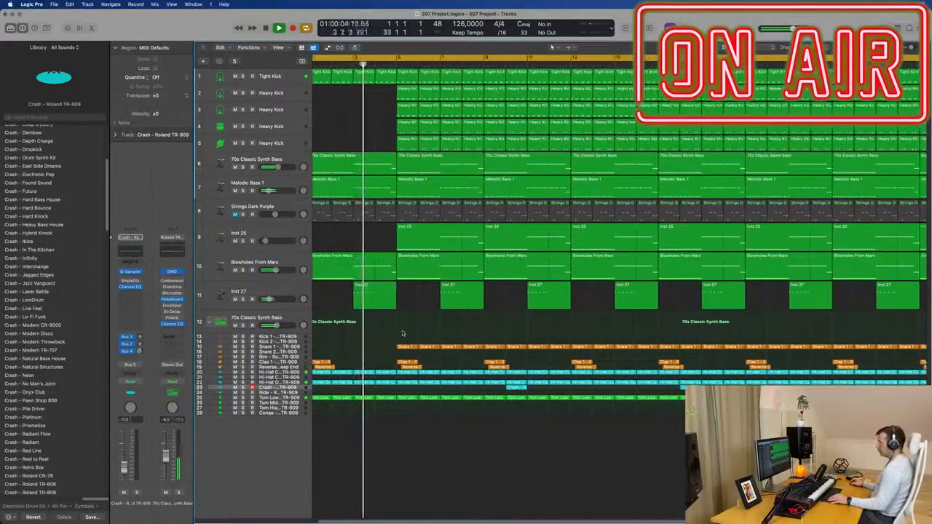
scroll(402, 333, down, 1)
scroll(407, 326, down, 1)
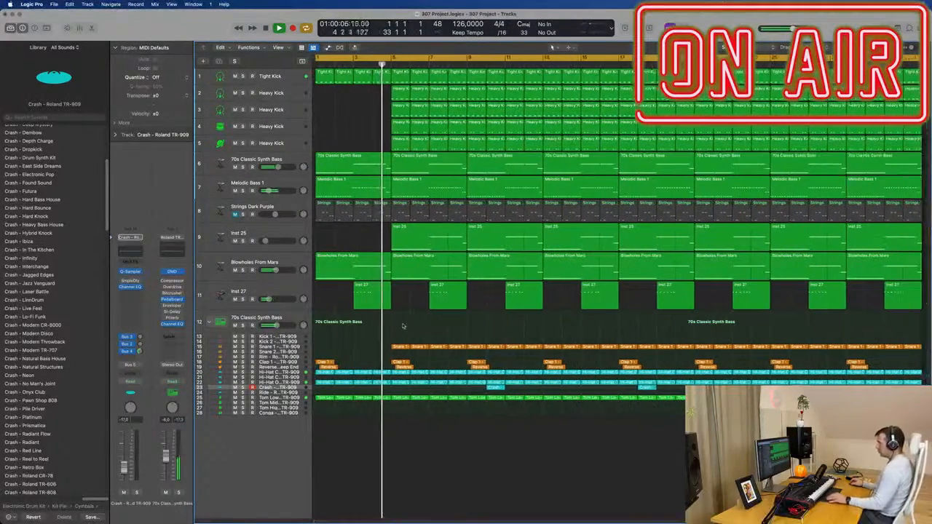
scroll(420, 110, up, 3)
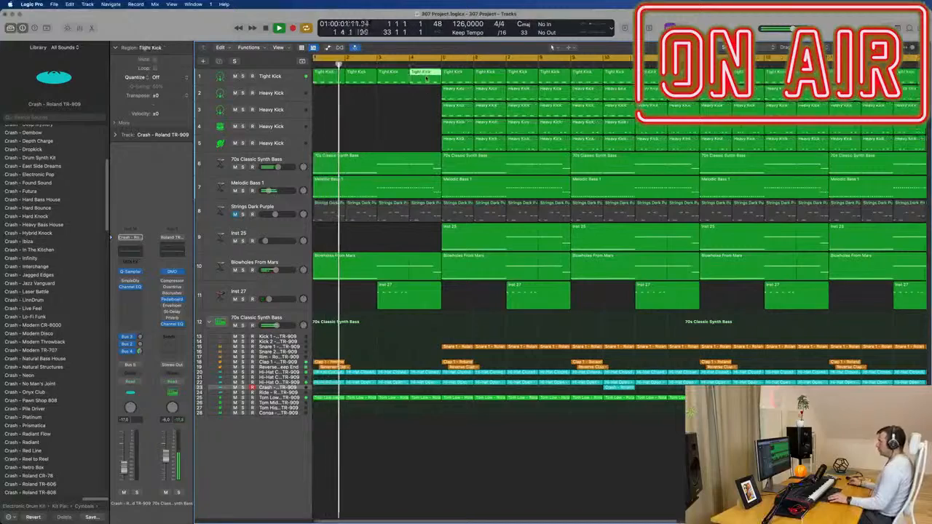
scroll(437, 350, up, 1)
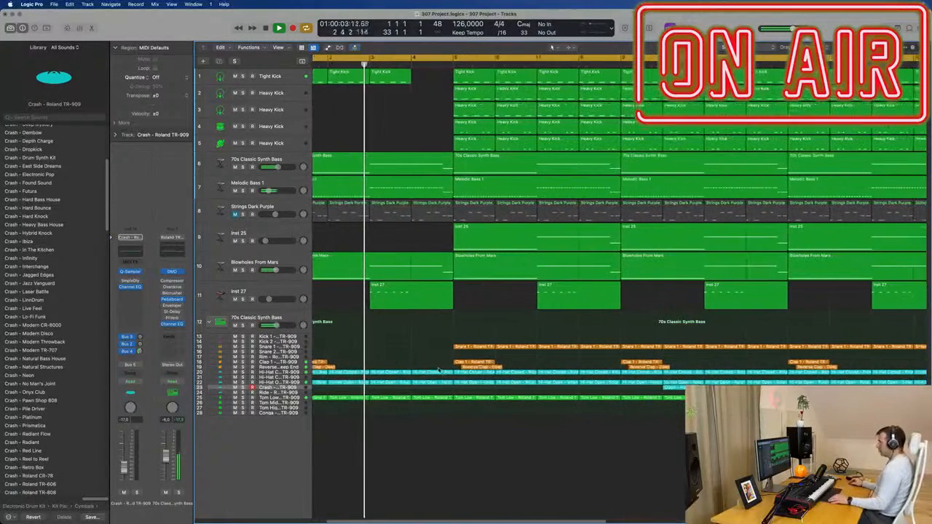
scroll(407, 385, down, 2)
scroll(405, 387, down, 2)
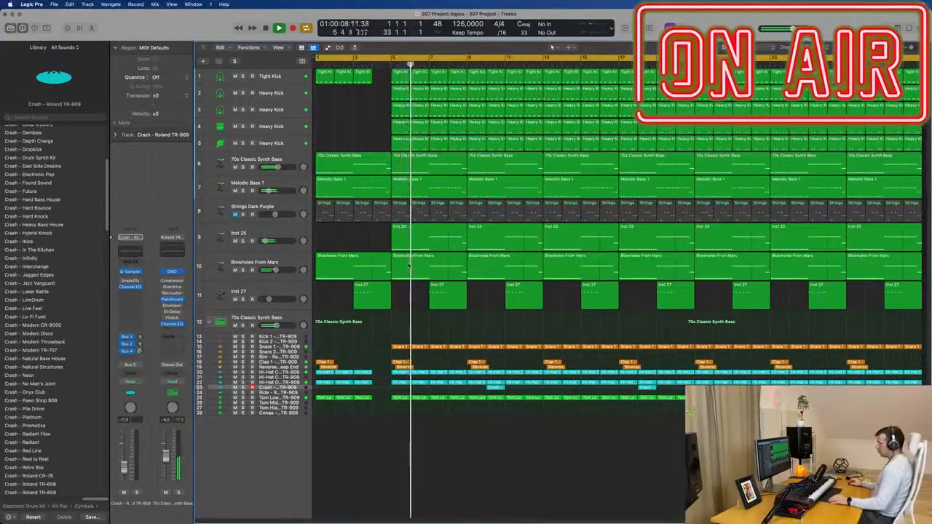
Delete the Strings Dark Purple regions in bars 1 to 8
scroll(409, 265, up, 2)
scroll(411, 266, down, 2)
scroll(422, 273, up, 1)
scroll(422, 273, down, 1)
click(328, 212)
key(Delete)
drag(329, 214, 454, 218)
key(Delete)
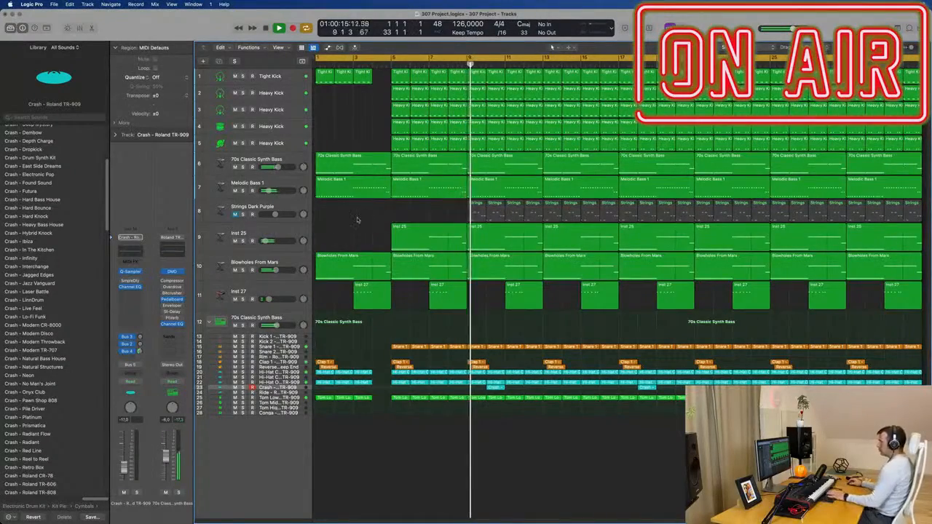